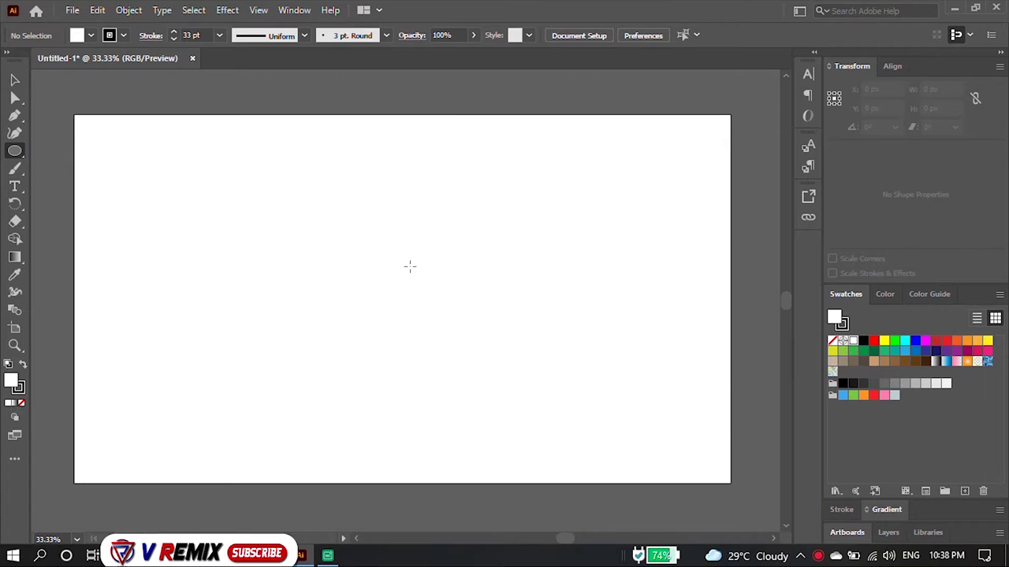
Step: Draw a large 33 pt ring, then a small solid black 110 px circle at its centre
drag(368, 264, 656, 433)
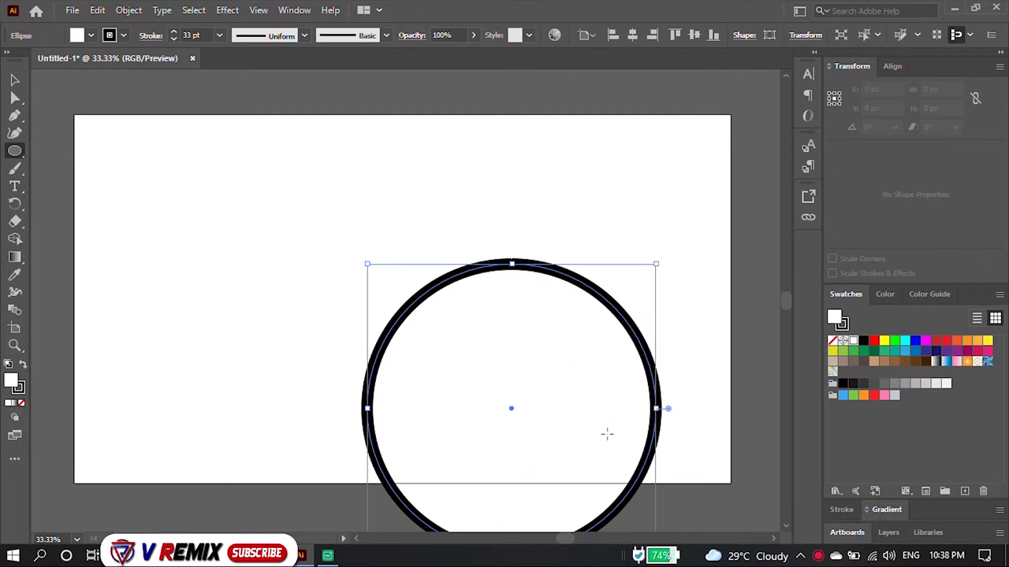
key(v)
drag(451, 286, 345, 167)
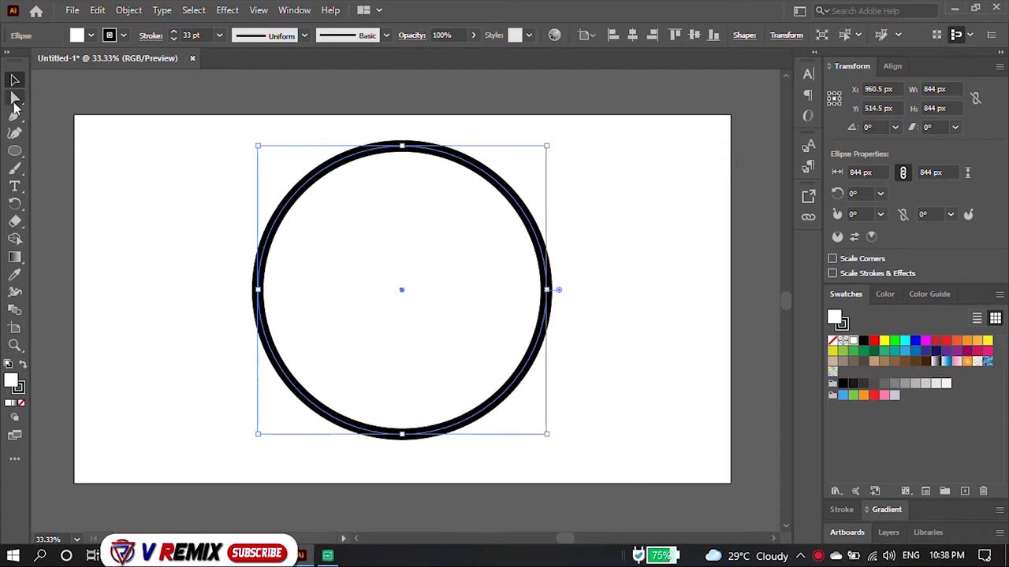
click(14, 151)
drag(387, 279, 434, 324)
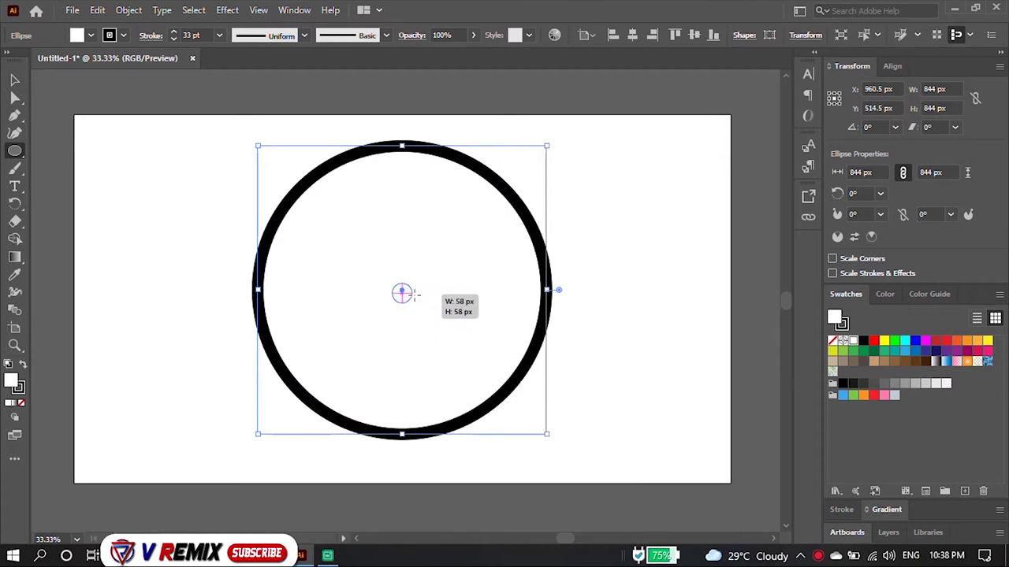
click(17, 385)
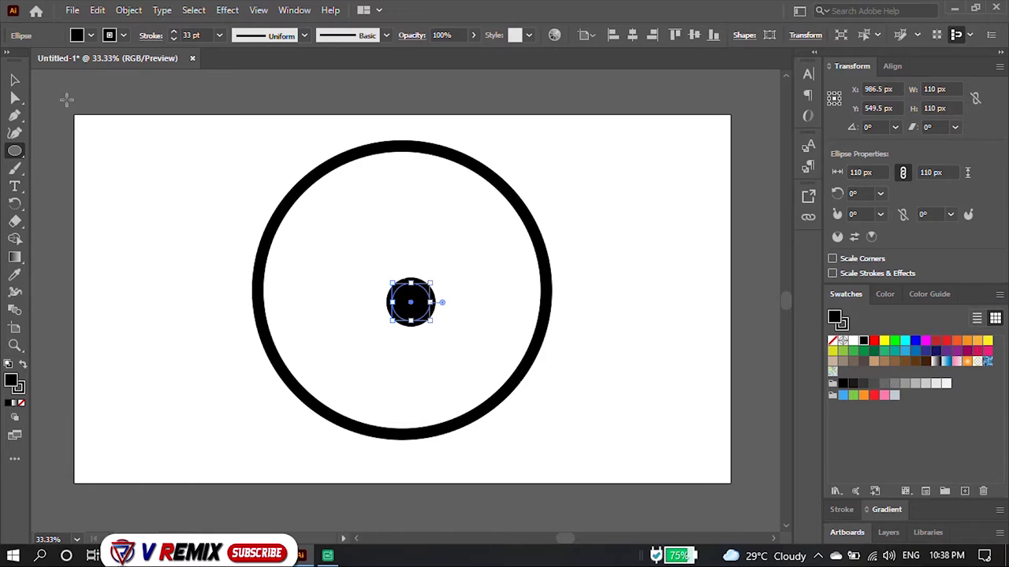
Step: Align the small circle to the ring's exact centre, horizontally and vertically
key(v)
drag(227, 185, 462, 295)
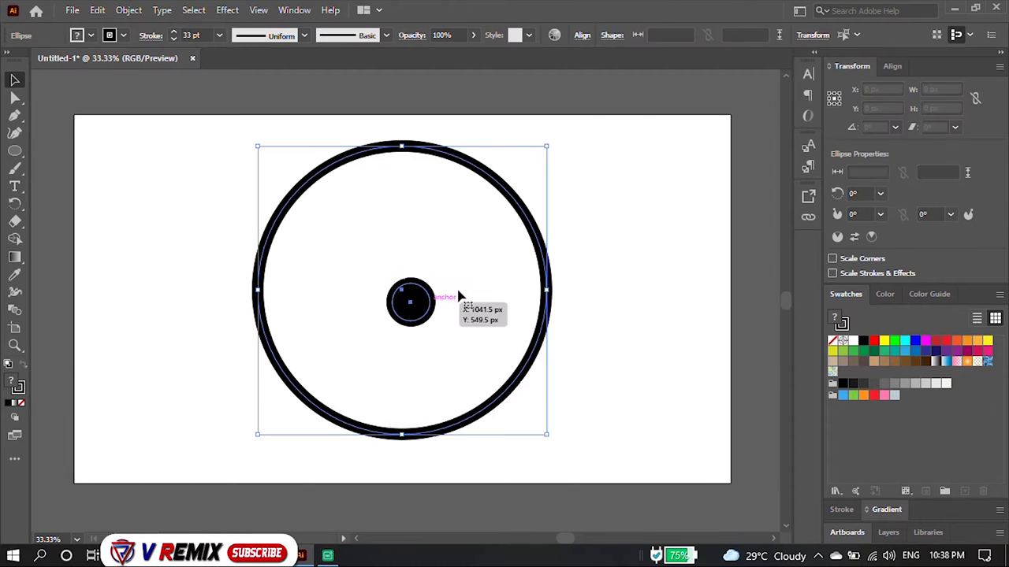
click(581, 35)
click(549, 81)
click(461, 79)
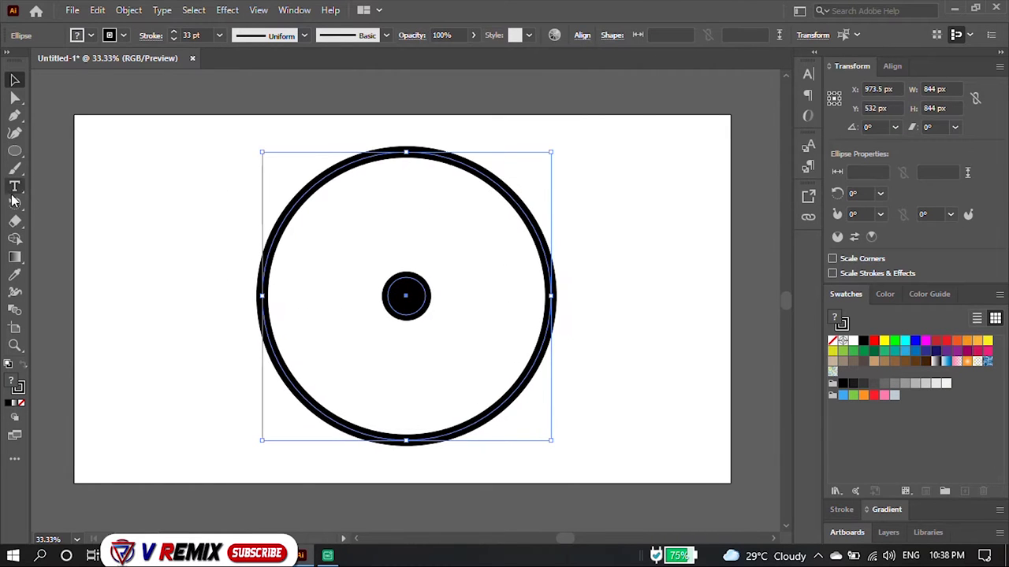
click(15, 152)
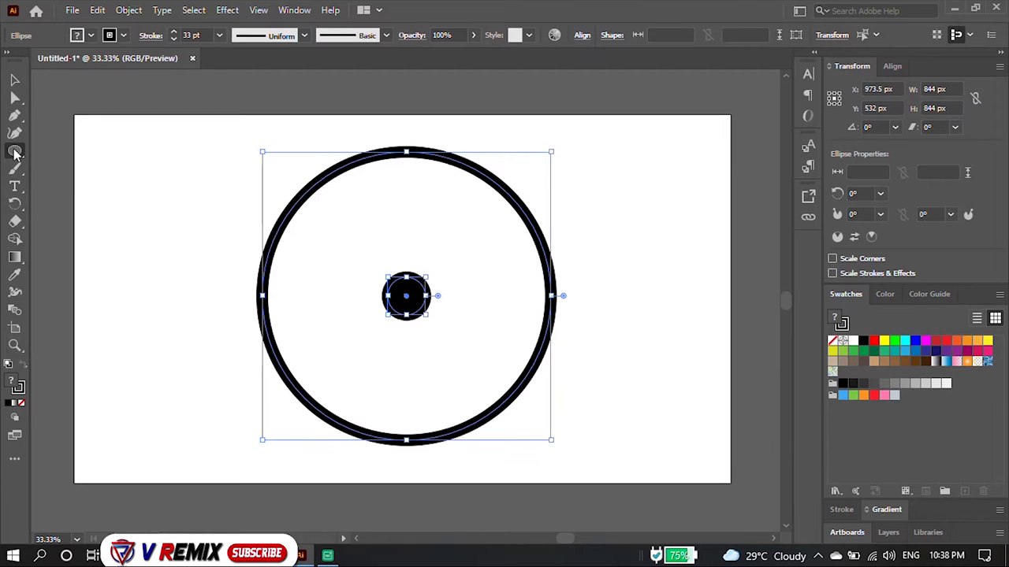
drag(16, 152, 95, 220)
Step: Draw a line from the hub to the ring and give it a tapered width profile
scroll(448, 300, up, 2)
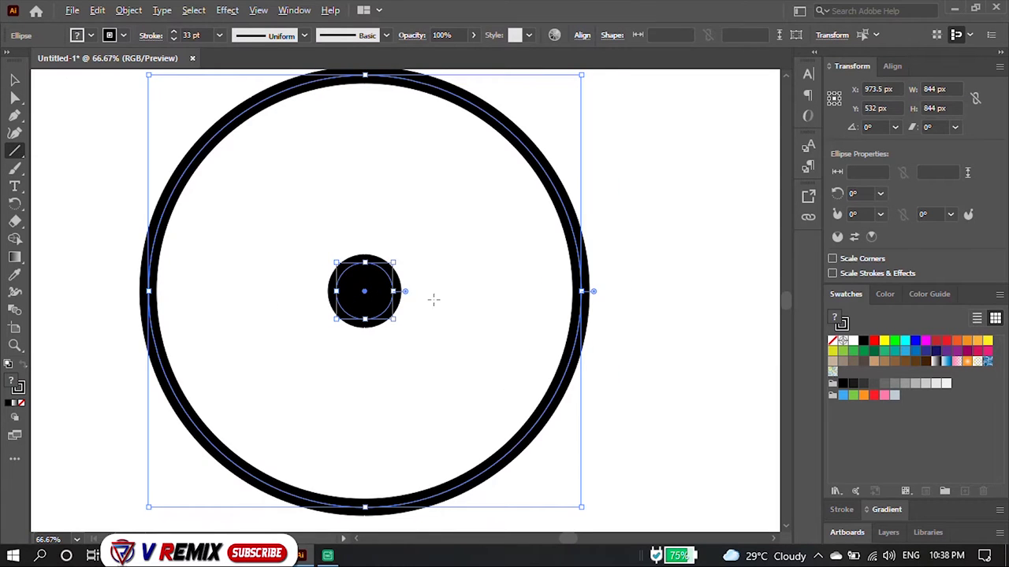
click(303, 34)
click(276, 182)
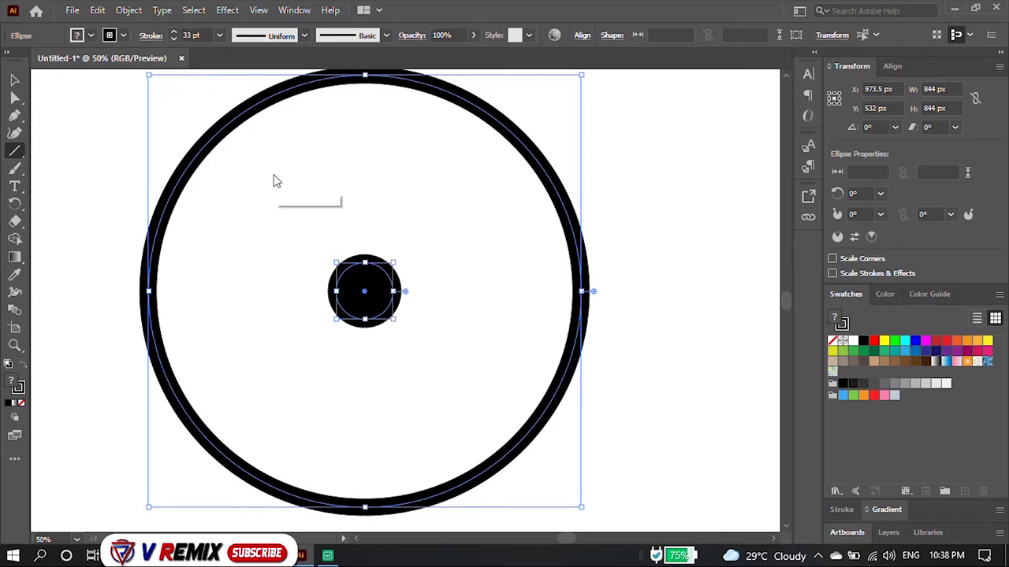
click(105, 95)
click(540, 322)
drag(414, 292, 559, 291)
click(268, 35)
click(266, 169)
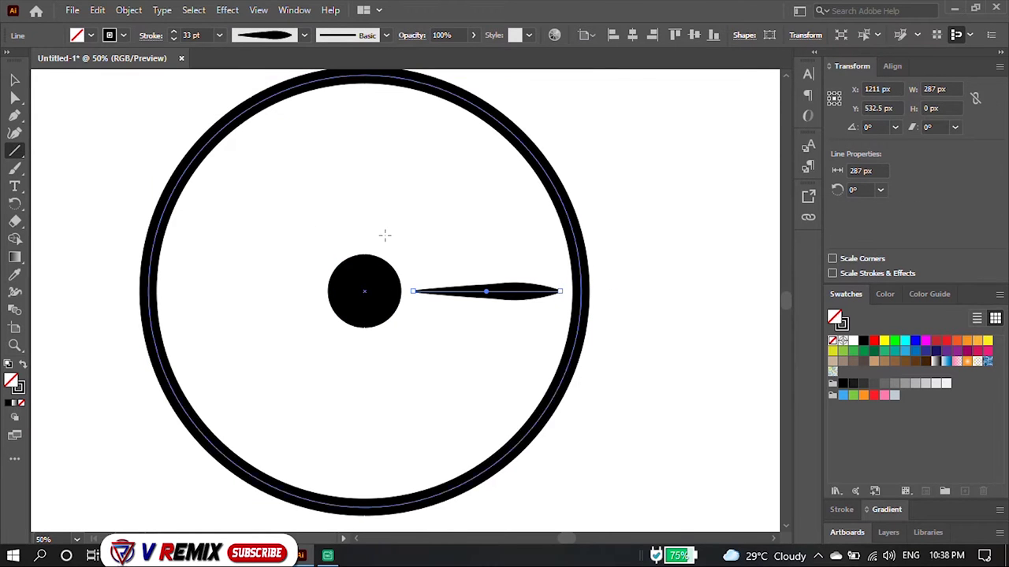
Step: Rotate the tapered spoke by 180° with Transform > Rotate
key(v)
right_click(530, 300)
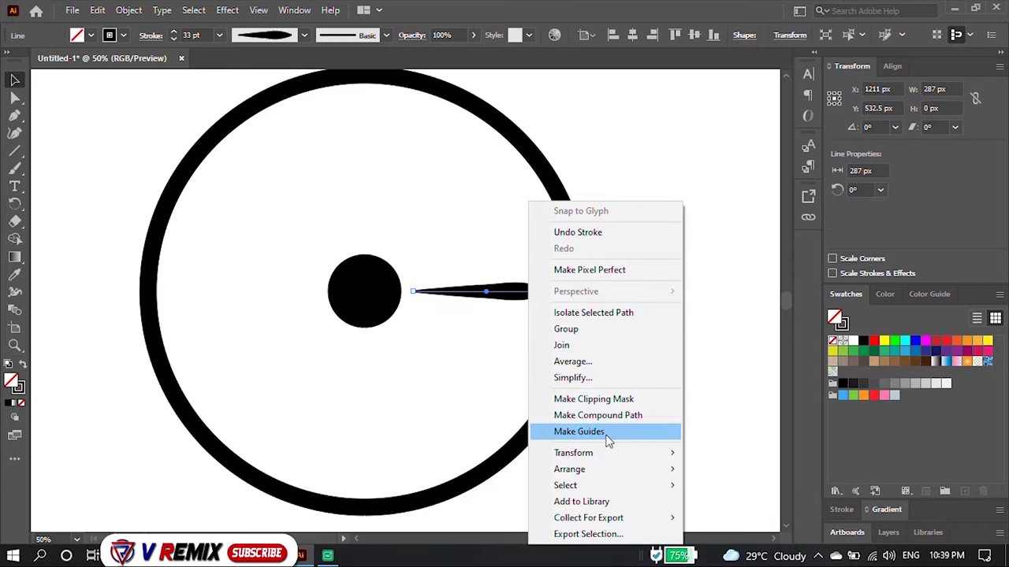
mouse_move(573, 453)
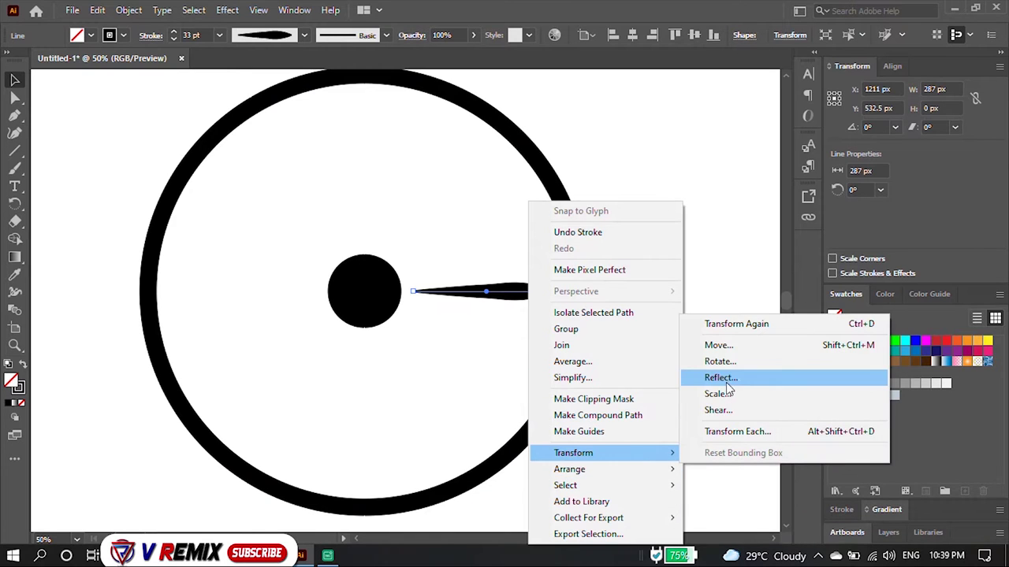
click(721, 361)
text(-181)
key(Tab)
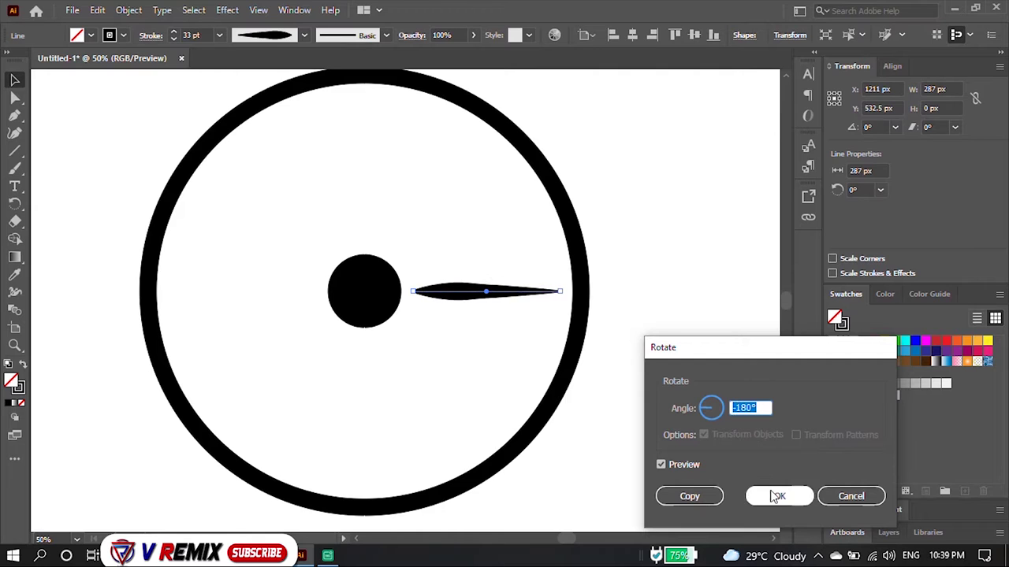
click(780, 495)
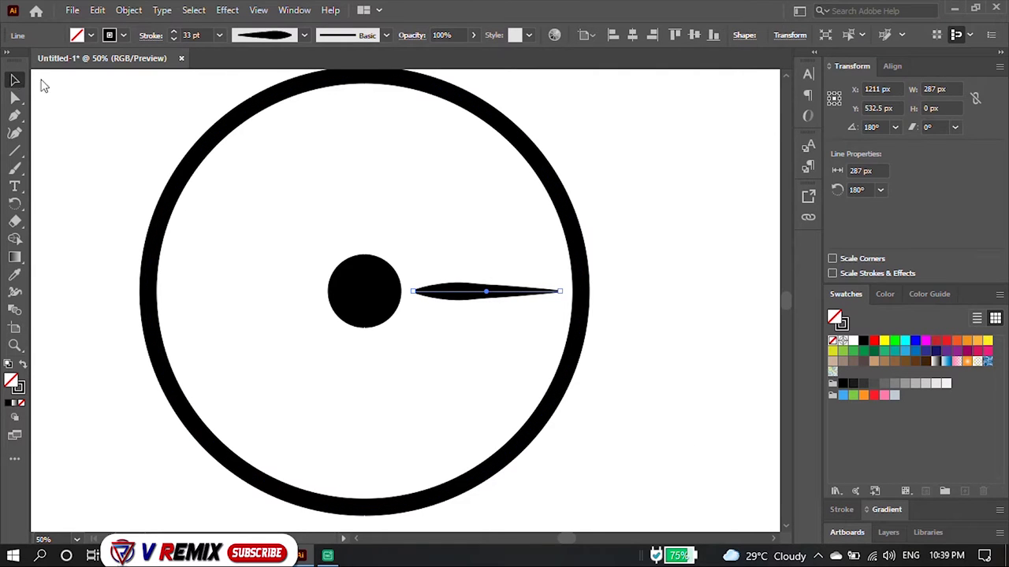
click(518, 291)
Step: Lengthen the spoke to 317 px so it spans from hub to ring
drag(563, 292, 570, 292)
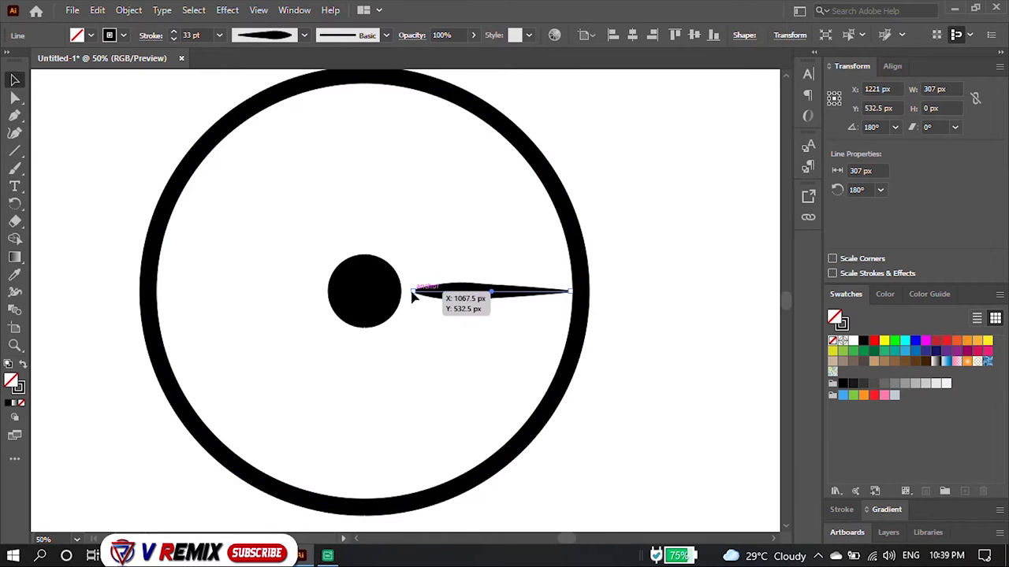
drag(411, 295, 407, 292)
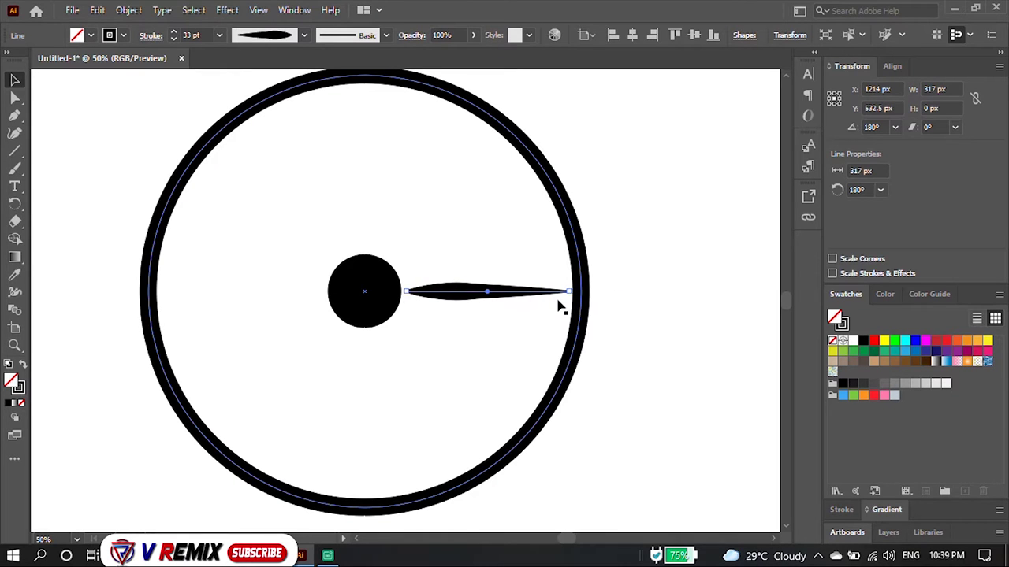
click(631, 272)
click(471, 293)
Step: Copy the spoke at 15° steps around the hub centre, then draw a small 49×81 px ellipse
key(r)
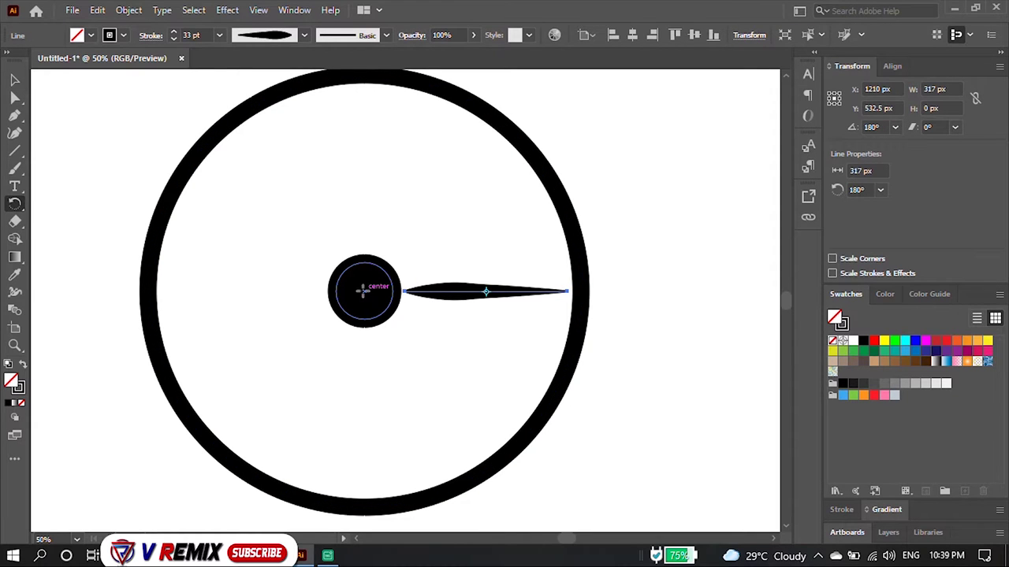
alt+click(363, 292)
text(1)
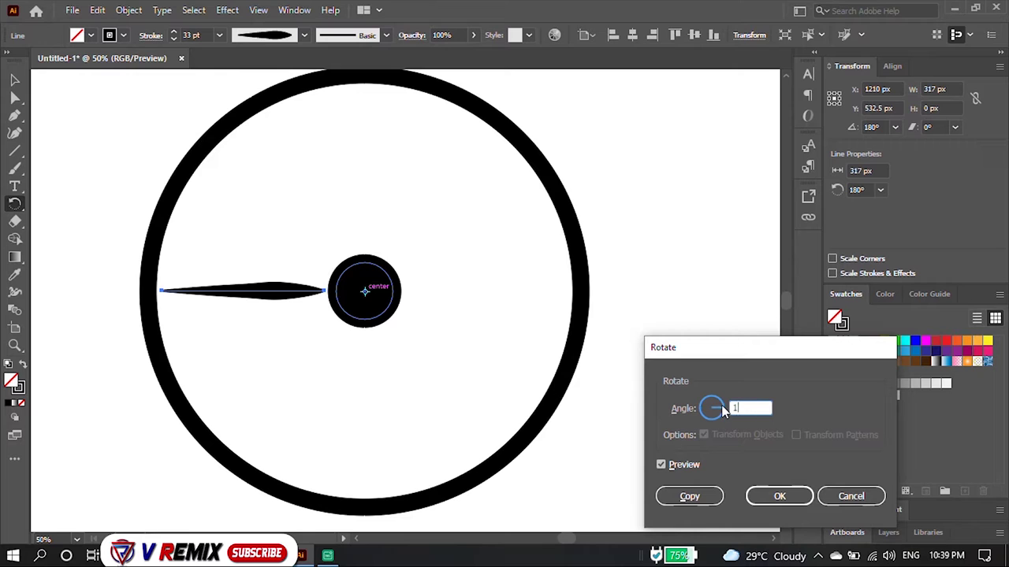
text(5)
click(689, 497)
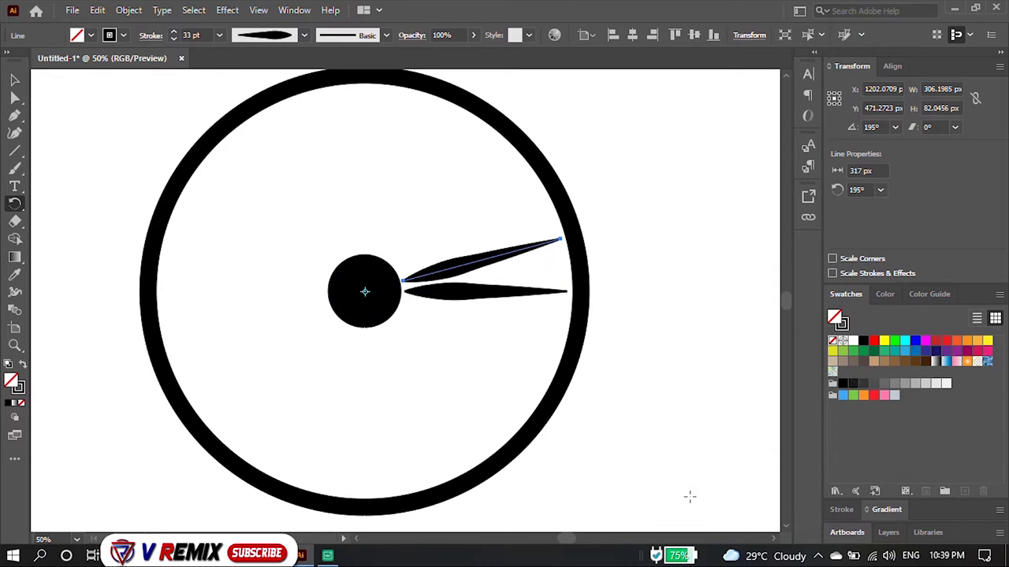
key(ctrl+d)
key(ctrl+d)
key(ctrl+d)
key(ctrl+d)
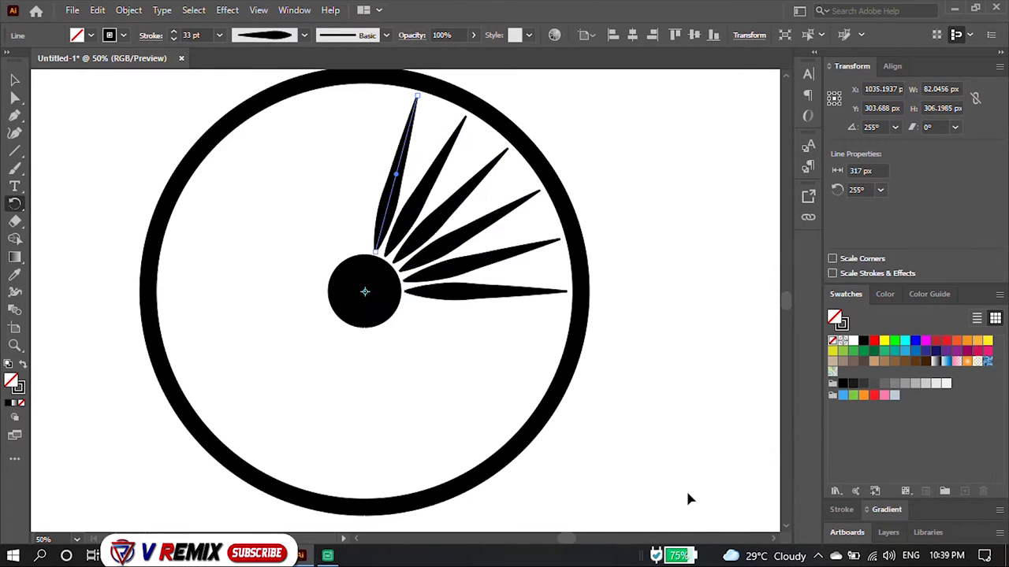
key(ctrl+d)
key(ctrl+d)
key(ctrl+d)
key(ctrl+d)
key(ctrl+d)
key(ctrl+d)
key(ctrl+d)
key(ctrl+d)
key(ctrl+d)
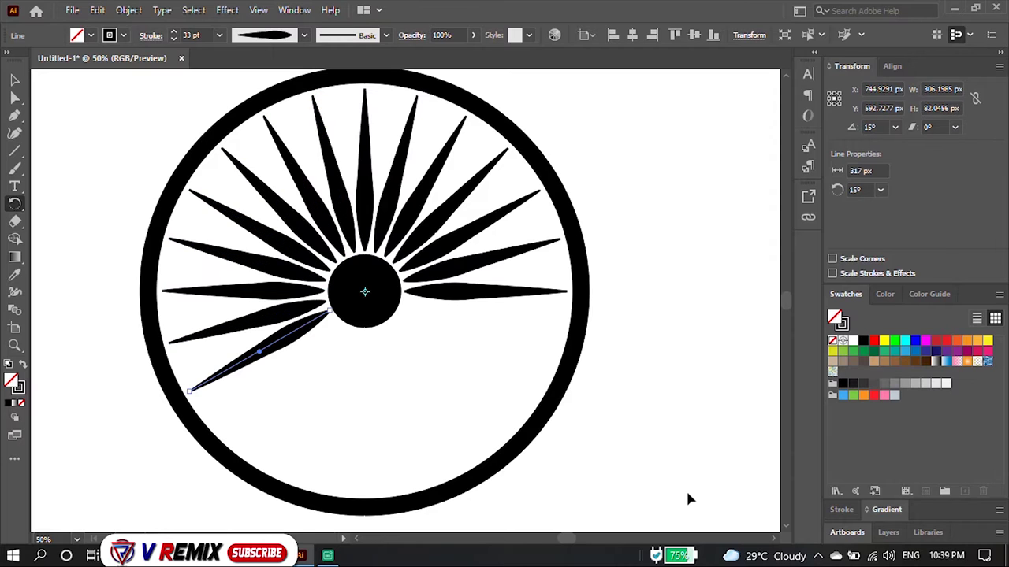
key(ctrl+d)
key(ctrl+d)
key(ctrl+d)
key(ctrl+d)
key(ctrl+d)
key(ctrl+d)
key(ctrl+d)
key(ctrl+d)
key(ctrl+d)
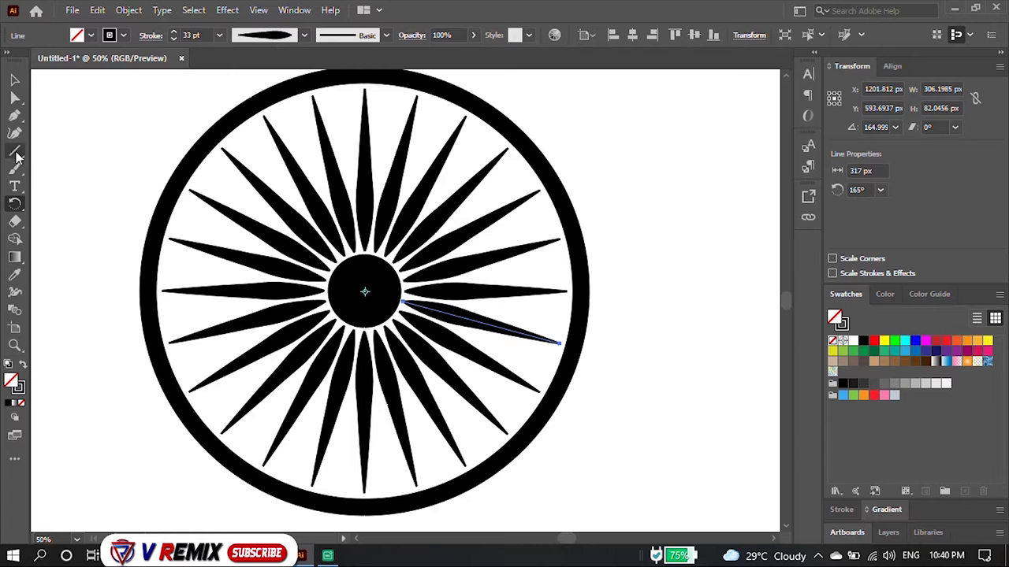
drag(16, 152, 87, 166)
drag(670, 188, 697, 229)
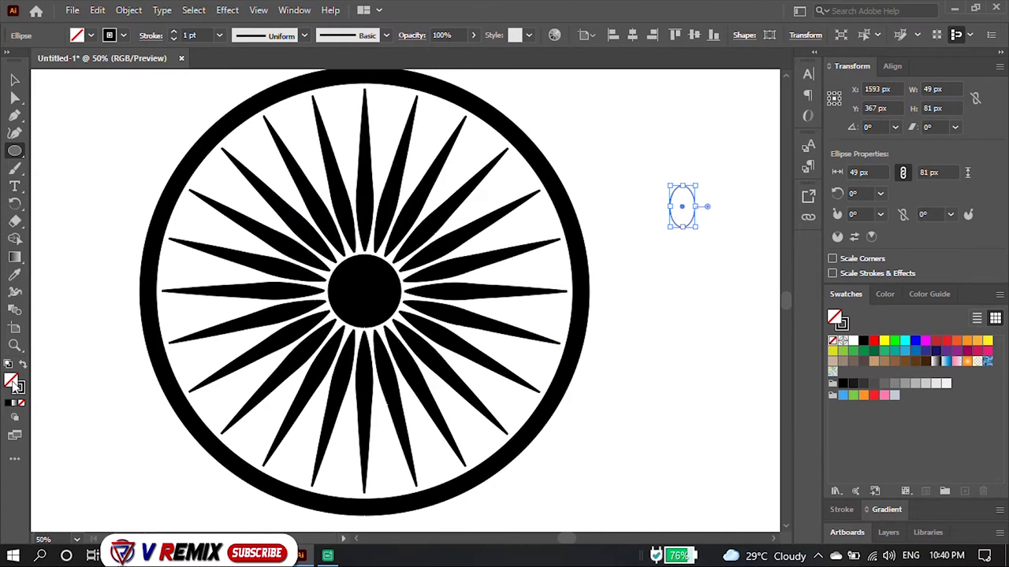
Step: Fill the small ellipse black and place it against the wheel's inner rim
key(shift+x)
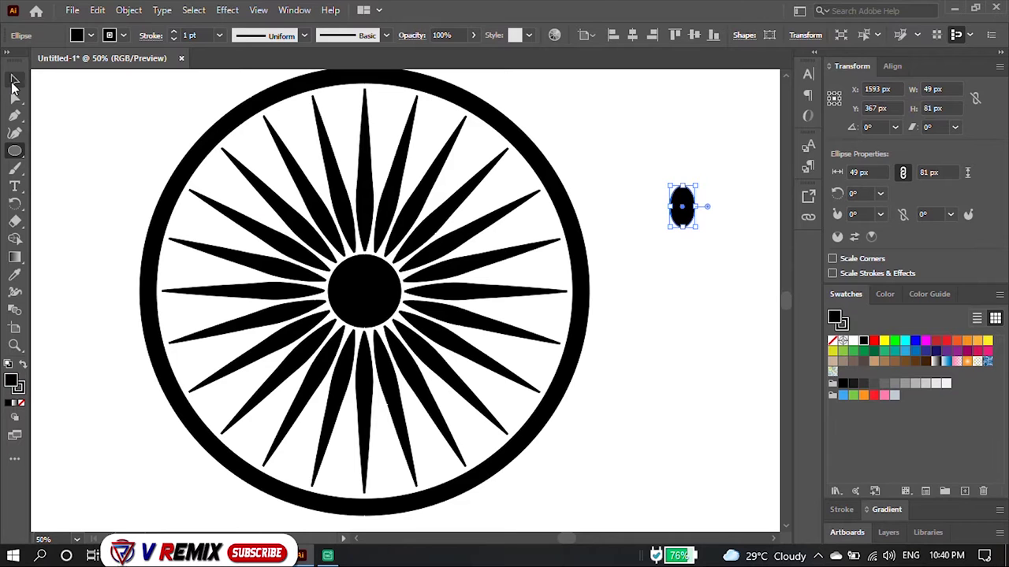
click(12, 83)
scroll(676, 213, up, 1)
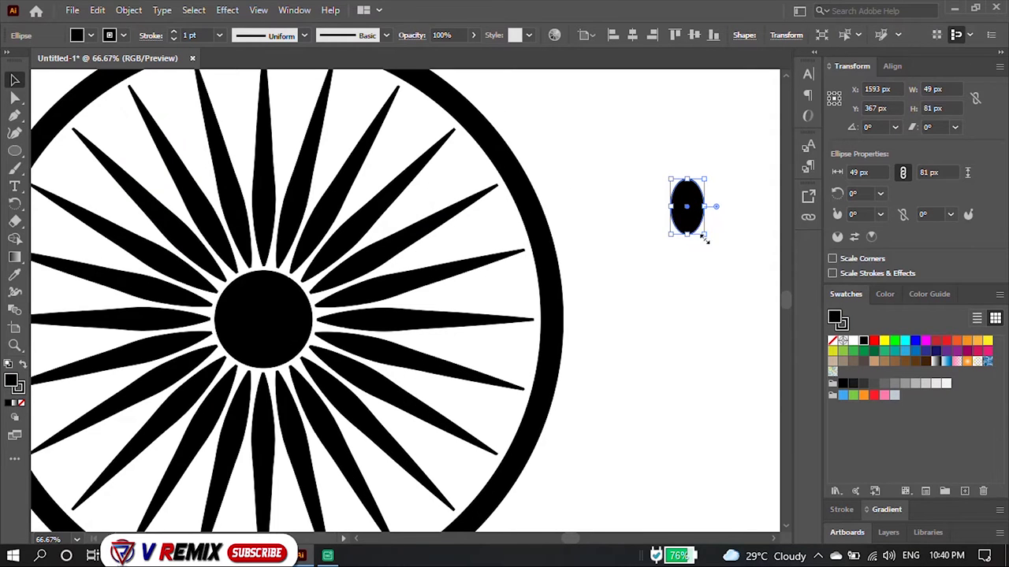
mouse_move(705, 240)
mouse_down()
mouse_move(713, 232)
mouse_move(531, 222)
mouse_up()
click(644, 208)
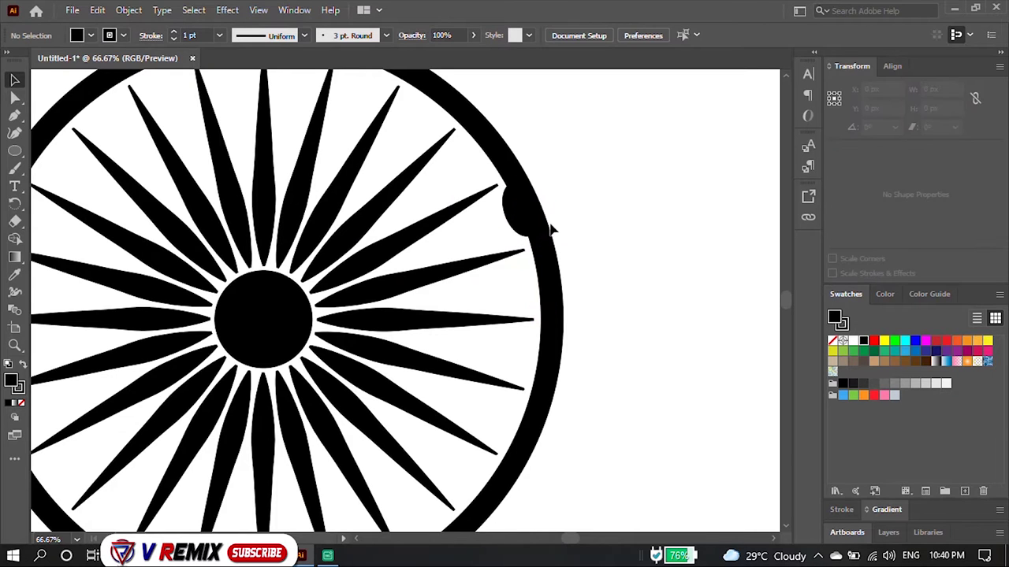
click(523, 224)
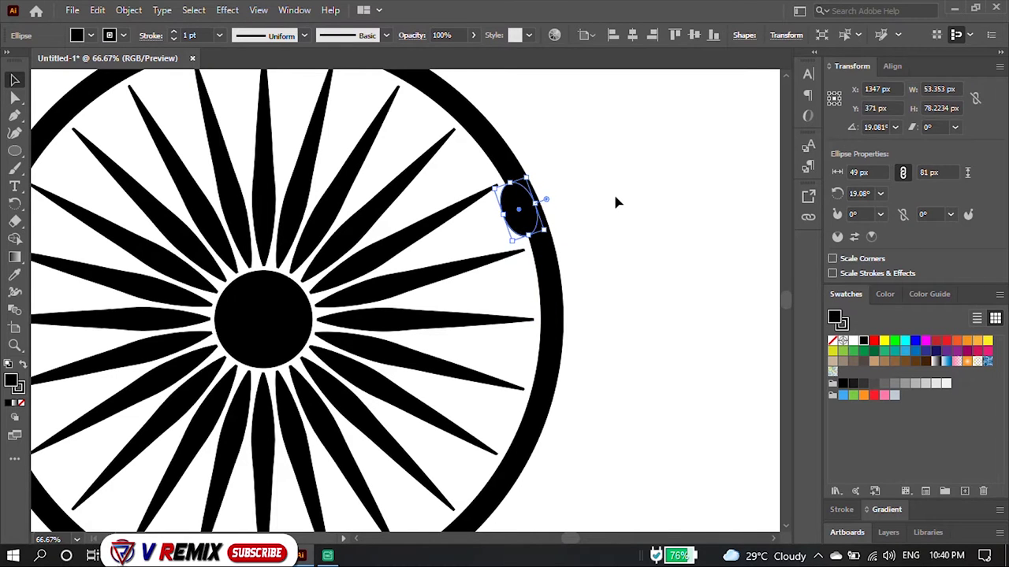
key(ctrl+minus)
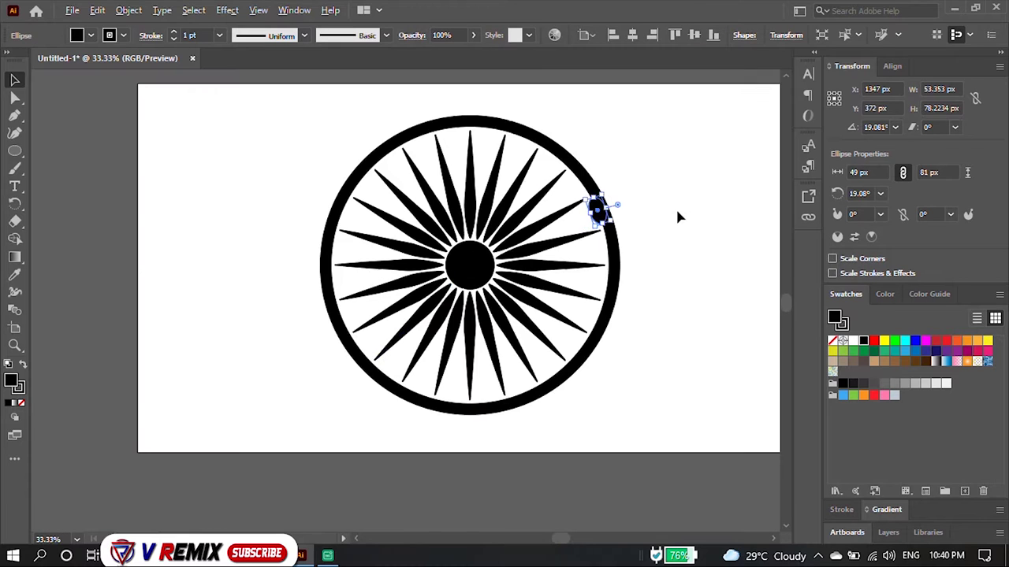
scroll(612, 72, right, 3)
scroll(418, 102, down, 1)
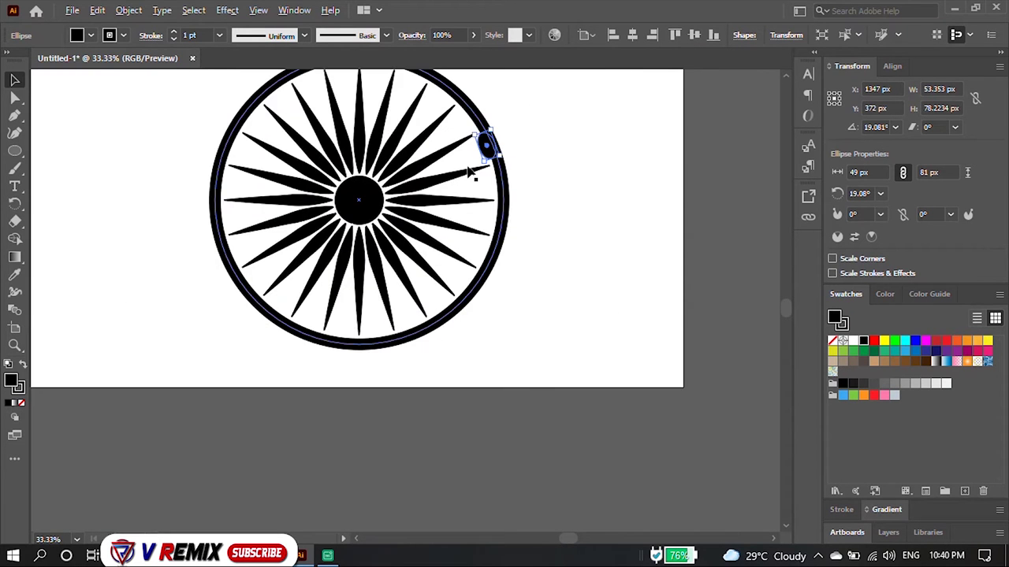
scroll(400, 85, up, 1)
Step: Copy the rim ellipse at 15° steps around the wheel centre to scallop the whole rim
click(15, 205)
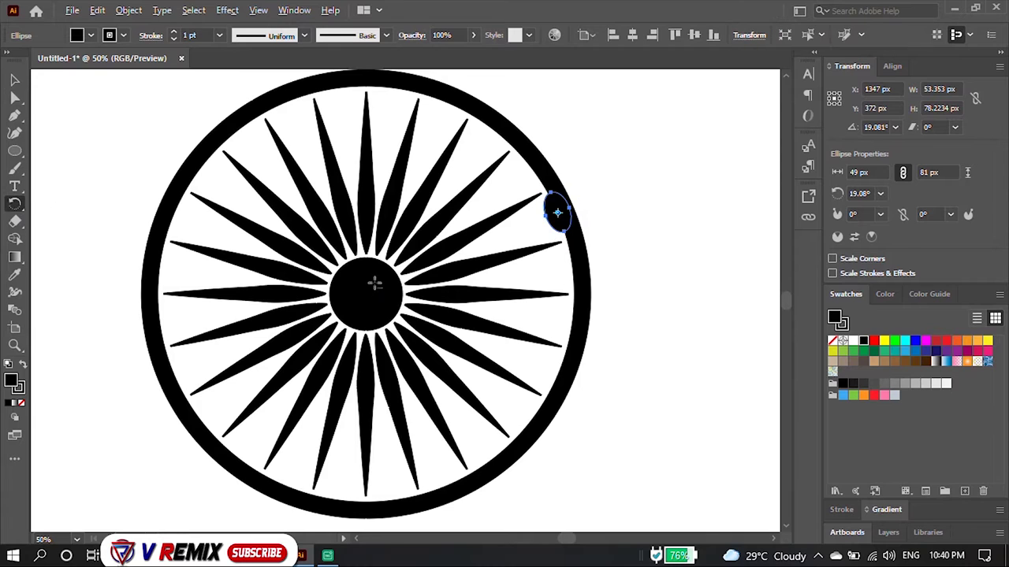
alt+click(365, 294)
click(689, 496)
key(ctrl+d)
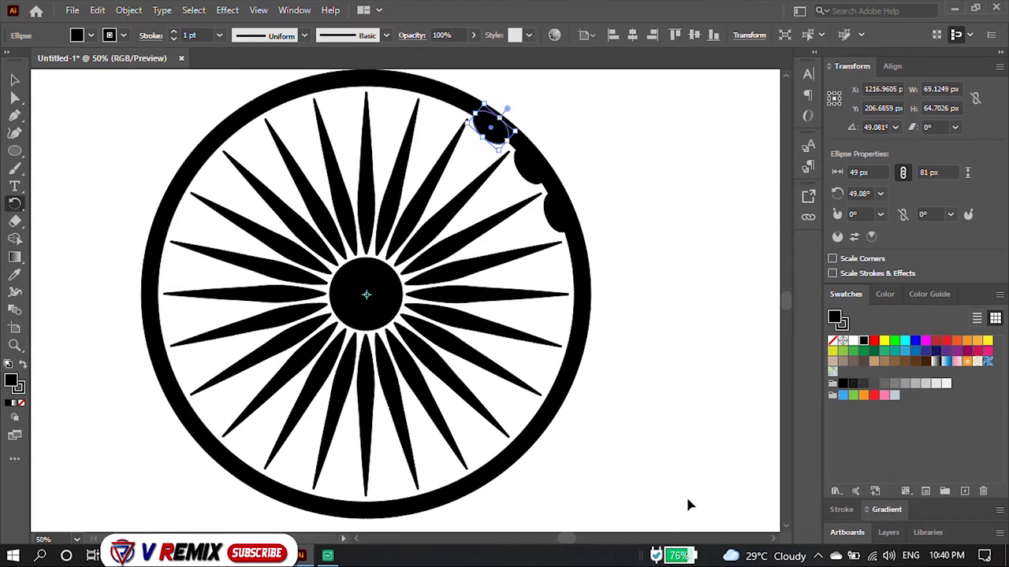
key(ctrl+d)
key(ctrl+d)
key(ctrl+d)
key(ctrl+d)
key(ctrl+d)
key(ctrl+d)
key(ctrl+d)
key(ctrl+d)
key(ctrl+d)
key(ctrl+d)
key(ctrl+d)
key(ctrl+d)
key(v)
click(728, 379)
key(ctrl+minus)
key(ctrl+minus)
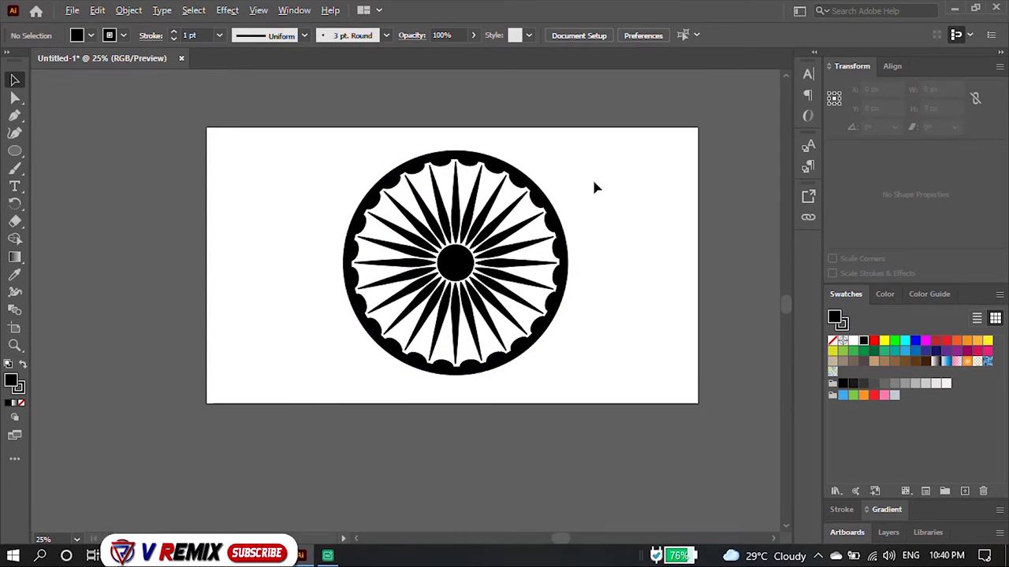
key(ctrl+plus)
key(ctrl+plus)
key(ctrl+minus)
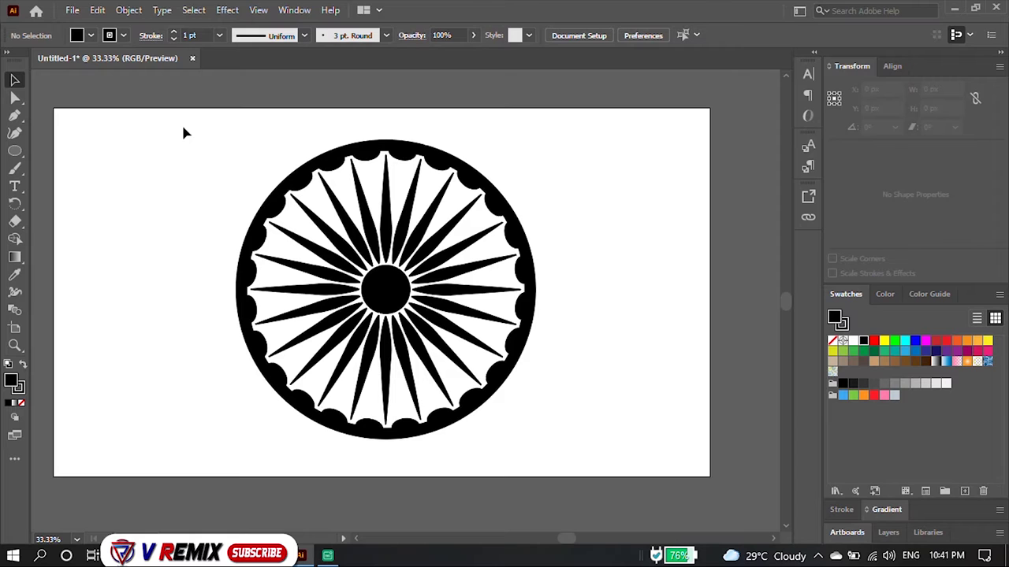
Step: Select the whole chakra wheel and recolour it blue #1A00C7
drag(559, 396, 565, 405)
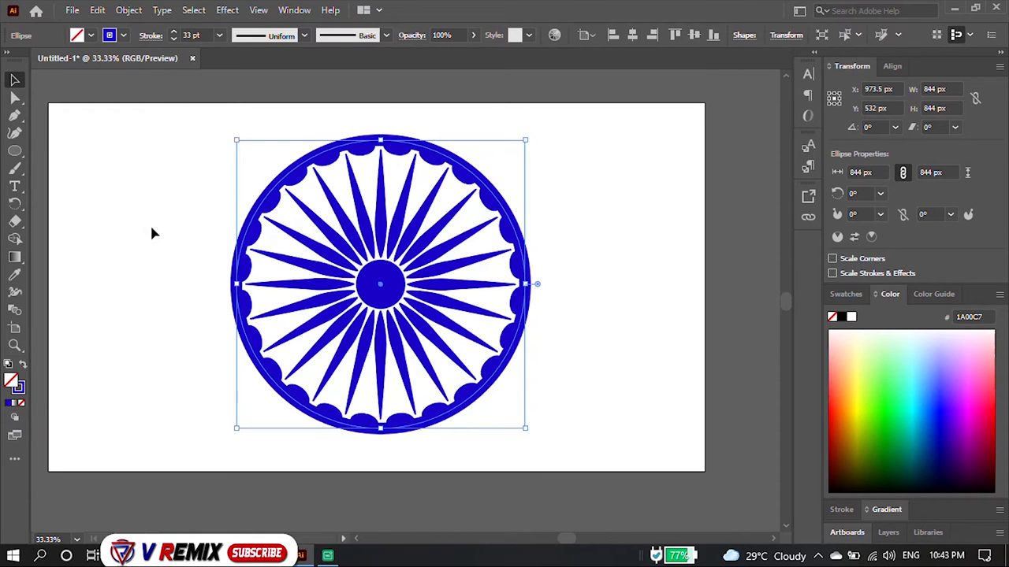
click(152, 234)
scroll(477, 307, up, 1)
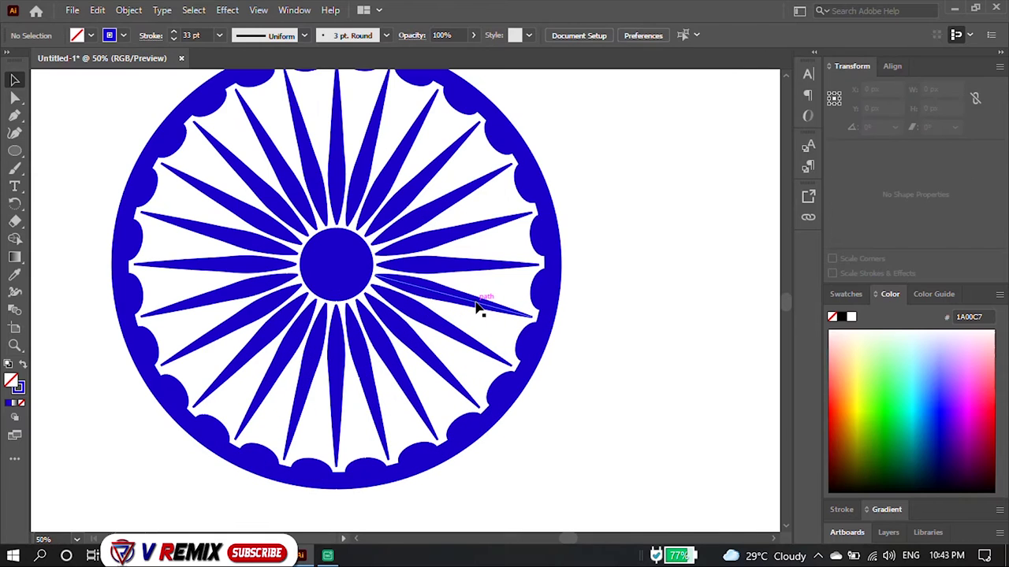
scroll(477, 307, down, 1)
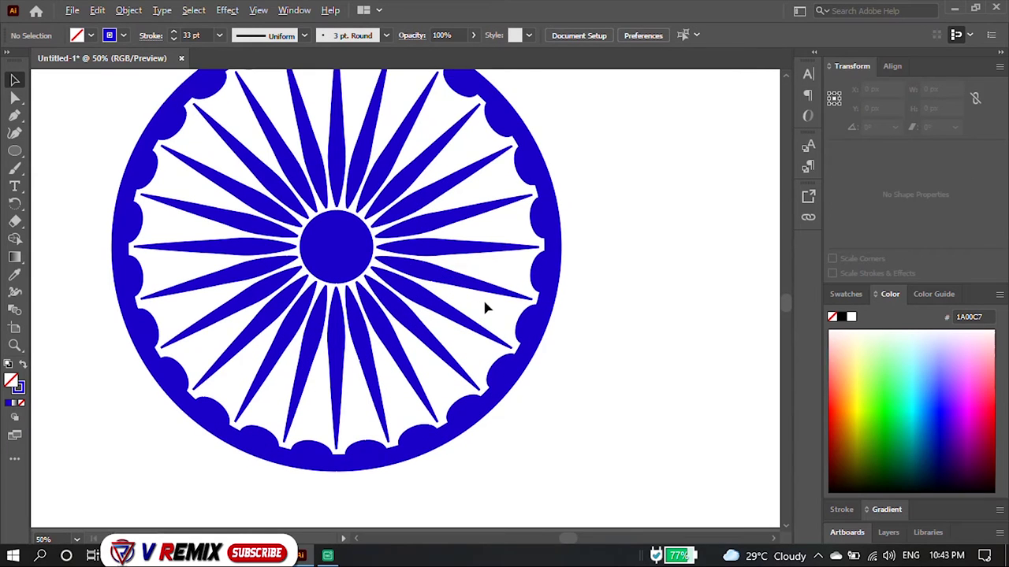
scroll(484, 307, down, 4)
scroll(485, 307, up, 1)
Step: Select the blue wheel as a group and reposition it on the artboard
click(471, 306)
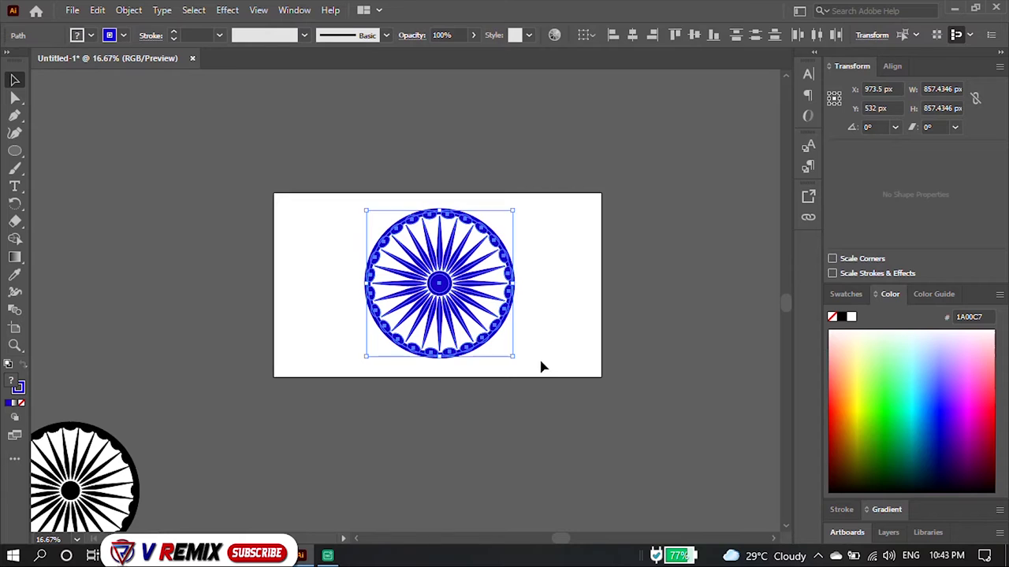
click(541, 366)
drag(457, 271, 513, 276)
scroll(576, 276, up, 4)
scroll(575, 276, down, 2)
click(599, 258)
scroll(575, 268, down, 1)
mouse_move(441, 308)
mouse_down()
mouse_move(376, 296)
mouse_move(392, 296)
mouse_up()
click(541, 291)
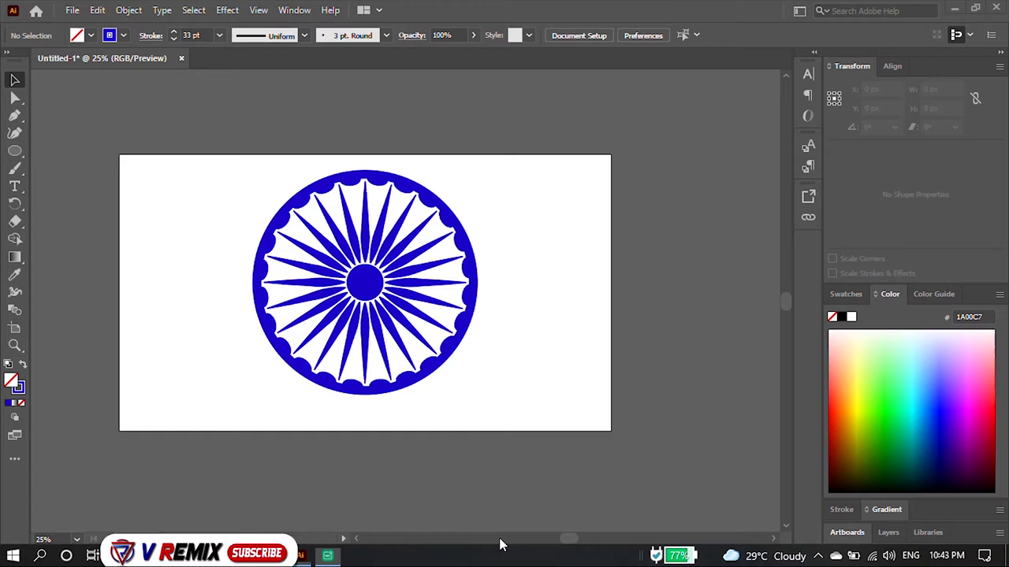
Step: Move the chakra to the artboard's left and add an enlarged text object beside it
mouse_move(385, 290)
mouse_down()
mouse_move(248, 260)
mouse_move(268, 284)
mouse_up()
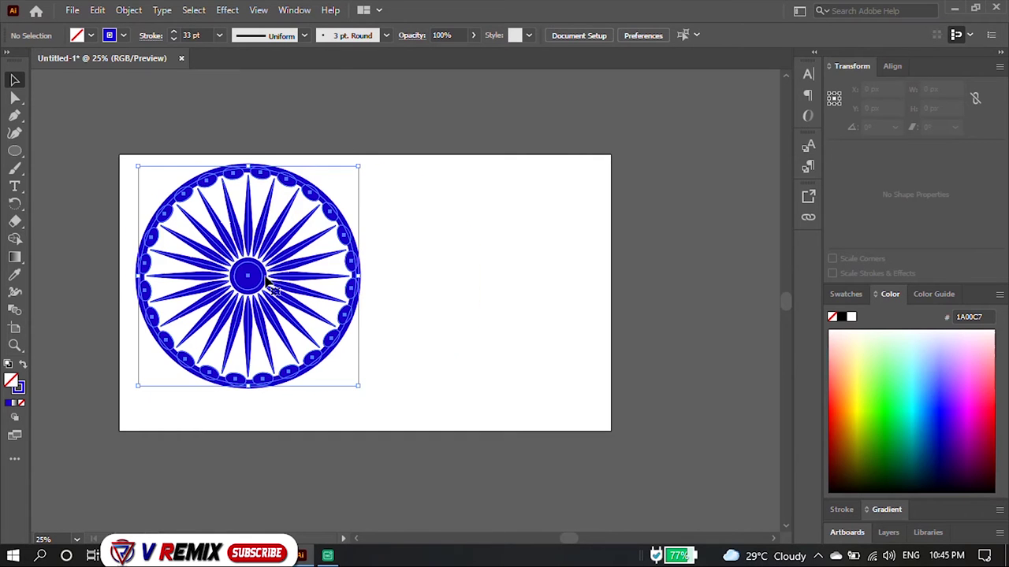
key(t)
click(540, 262)
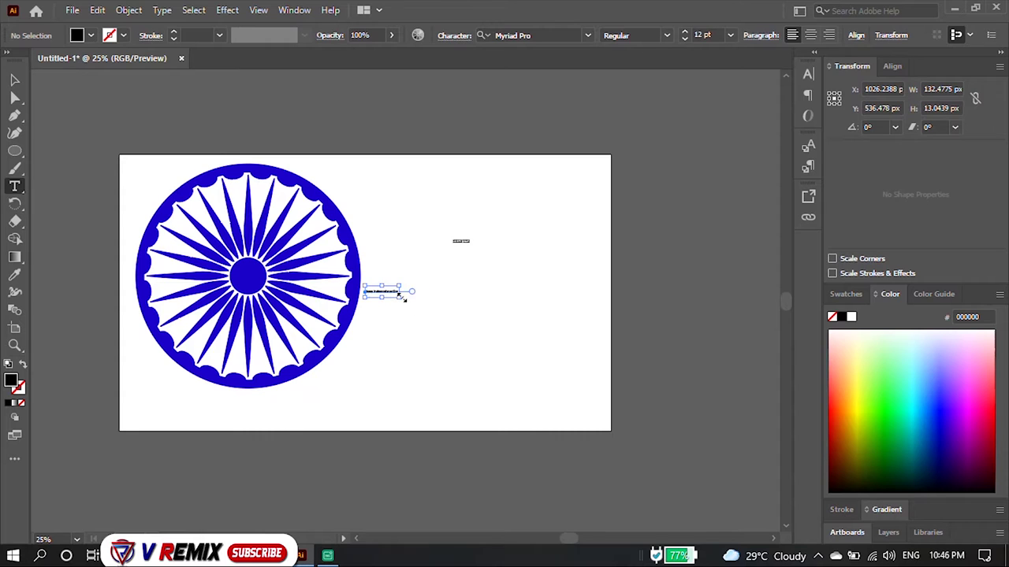
key(Escape)
mouse_move(401, 293)
mouse_down()
mouse_move(505, 260)
mouse_move(597, 266)
mouse_up()
click(591, 331)
Step: Replace the placeholder with 'Happy Independence Day' and move it beside the chakra
double_click(520, 254)
key(ctrl+a)
text(Happy Independence Day)
click(19, 85)
drag(445, 249, 440, 219)
Step: Break the heading so 'Independence Day' starts on a second line
key(t)
click(440, 214)
key(ctrl+a)
click(439, 213)
key(Return)
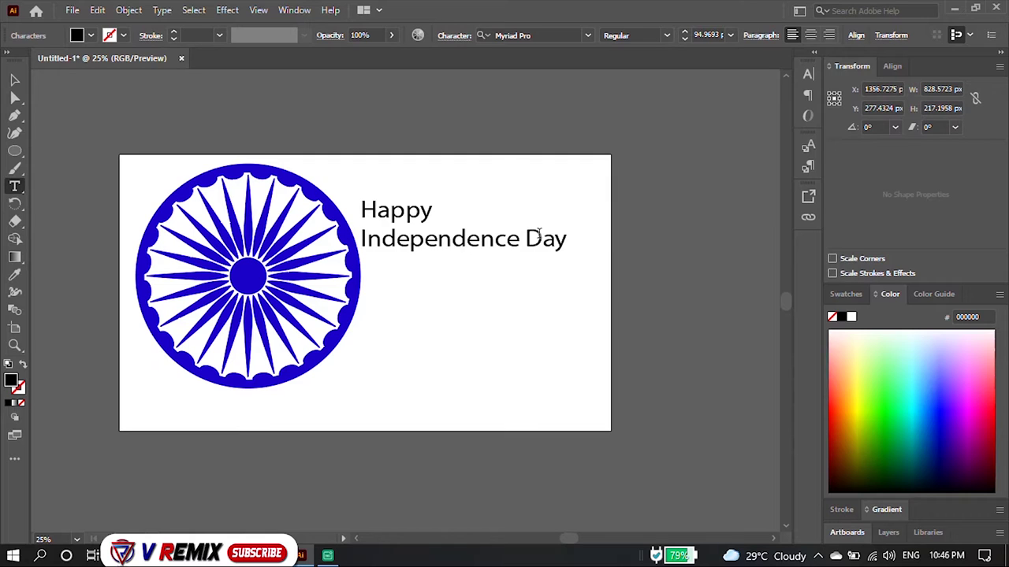
key(ctrl+a)
click(574, 35)
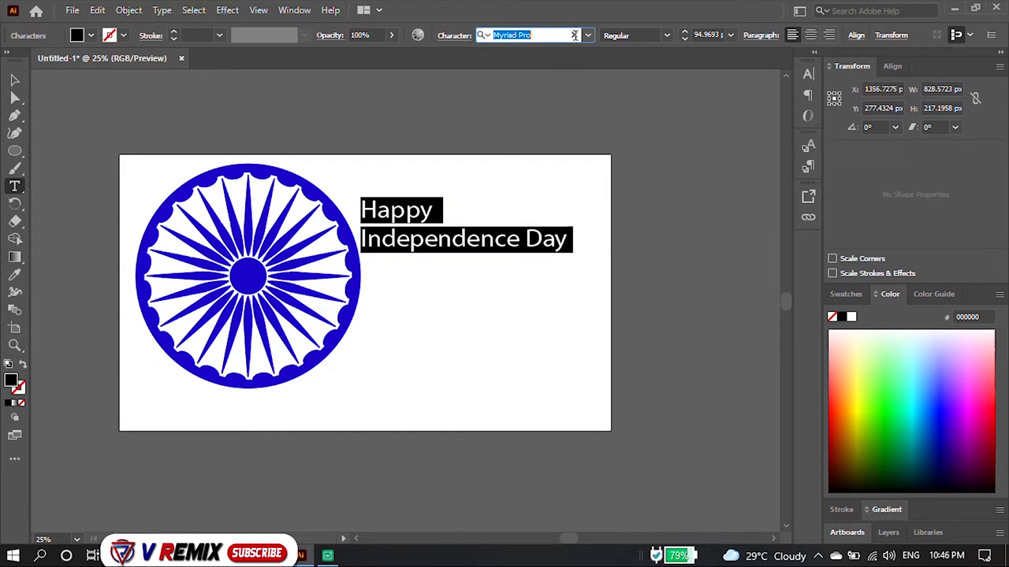
Step: Apply the Times New Roman font to the 'Happy Independence Day' heading
click(588, 36)
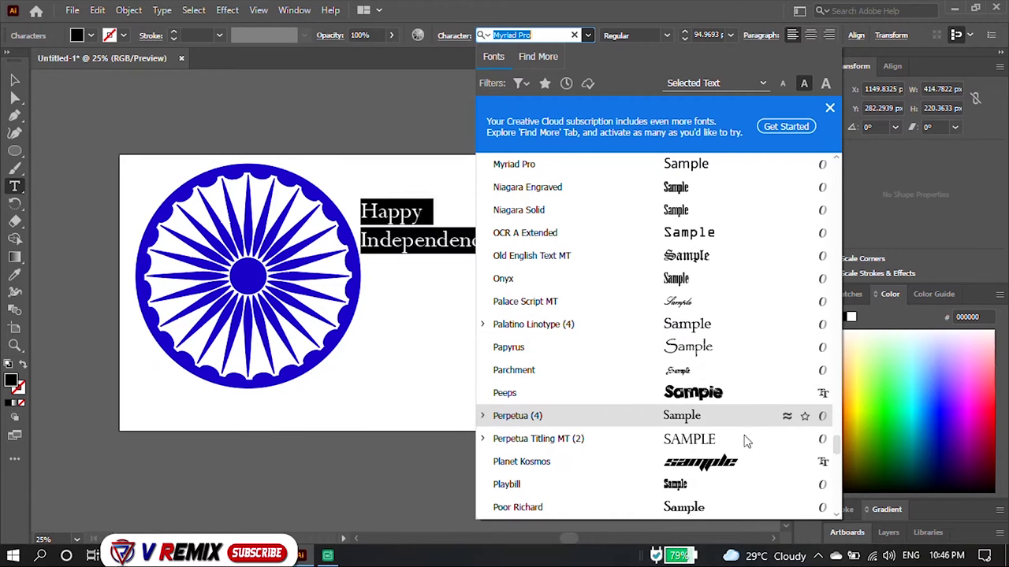
scroll(749, 444, down, 2)
scroll(747, 441, down, 1)
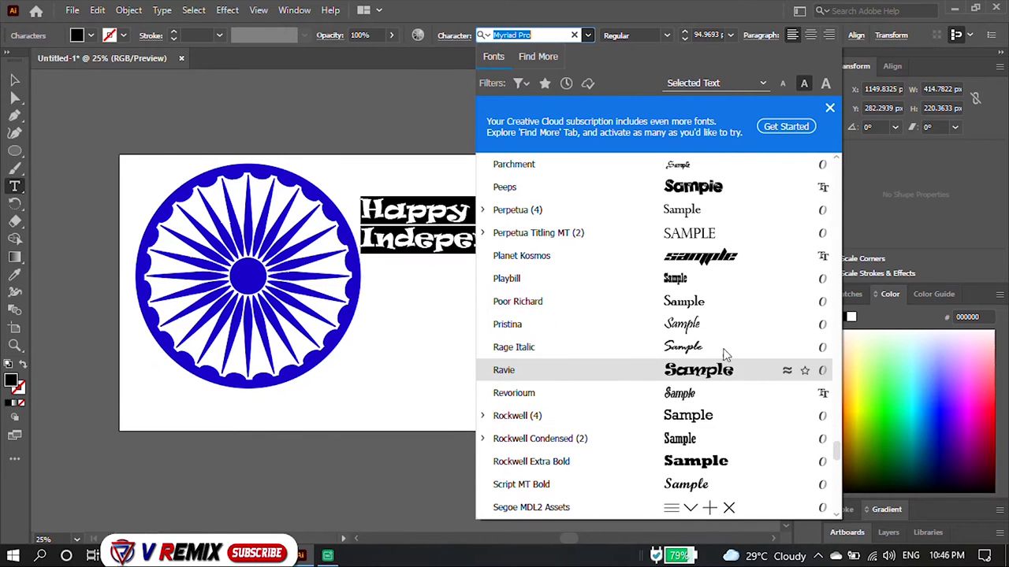
scroll(741, 410, down, 2)
scroll(733, 433, down, 3)
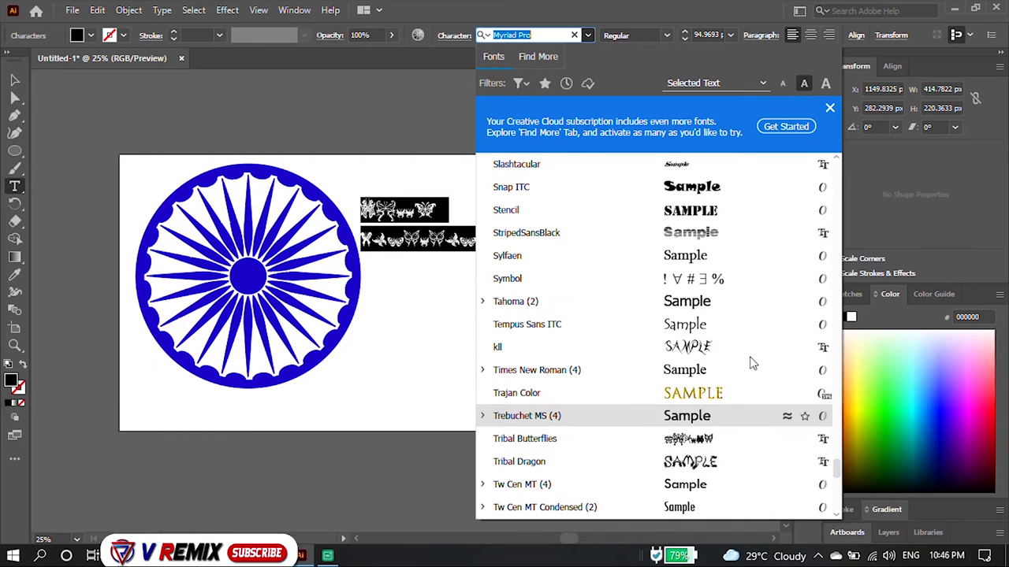
scroll(751, 356, down, 1)
scroll(737, 410, down, 2)
scroll(721, 442, down, 1)
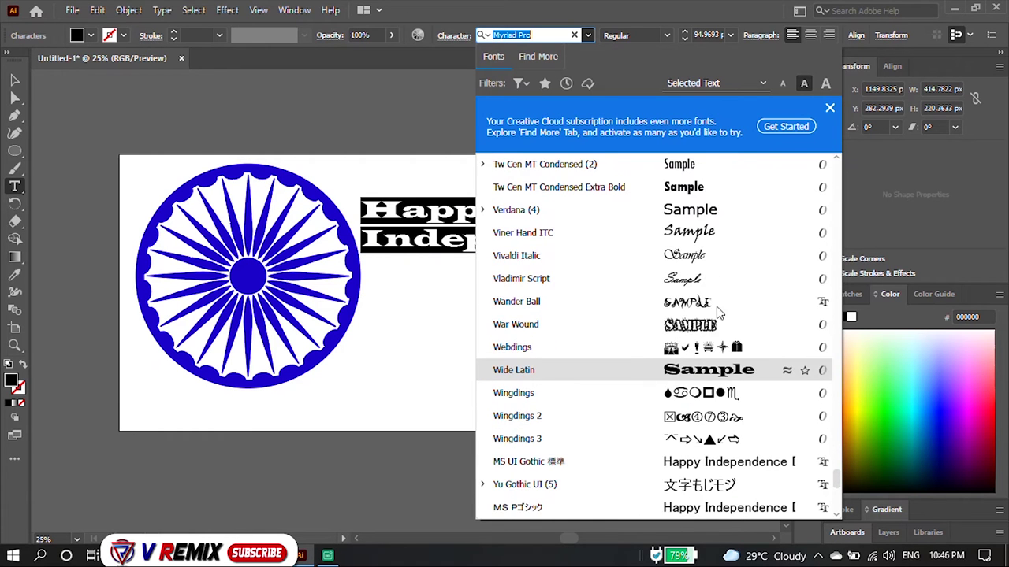
scroll(722, 331, down, 3)
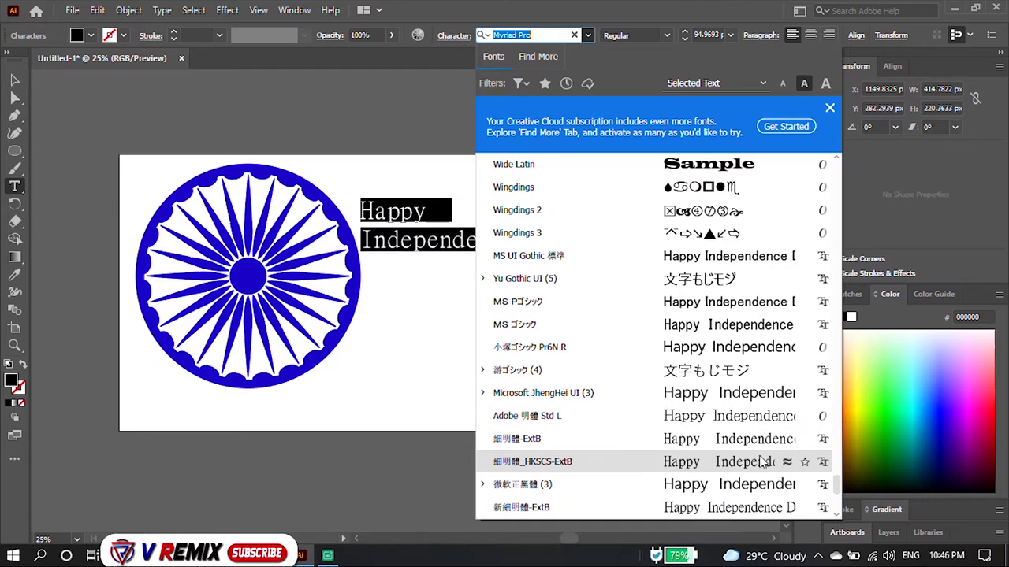
scroll(758, 455, down, 1)
scroll(763, 398, down, 2)
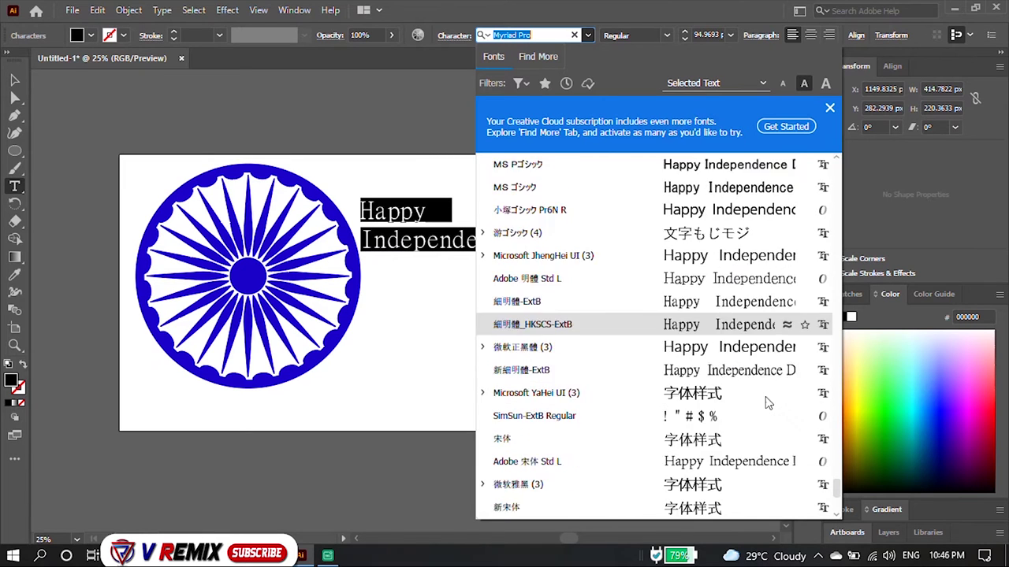
scroll(765, 402, down, 5)
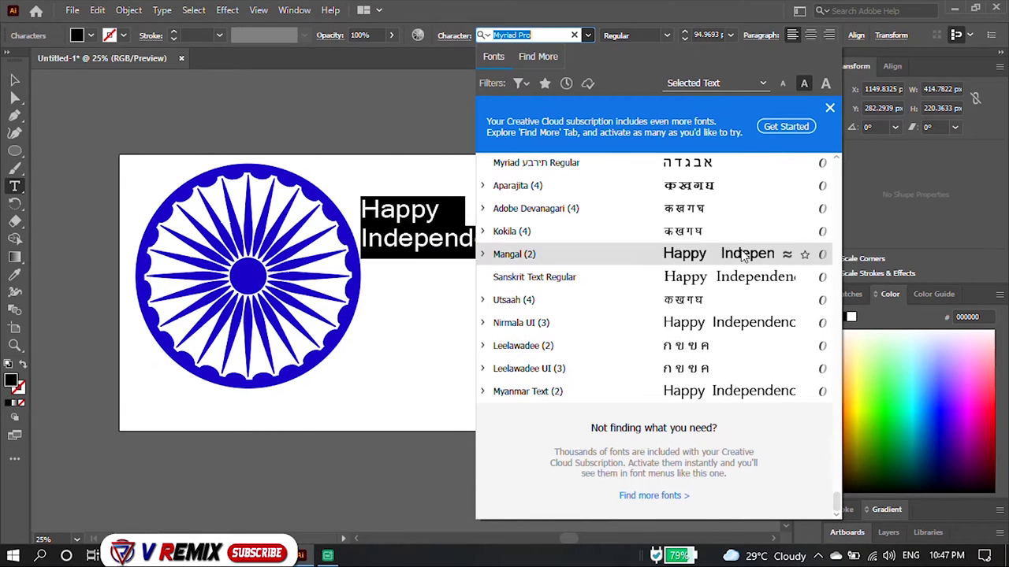
scroll(754, 323, up, 3)
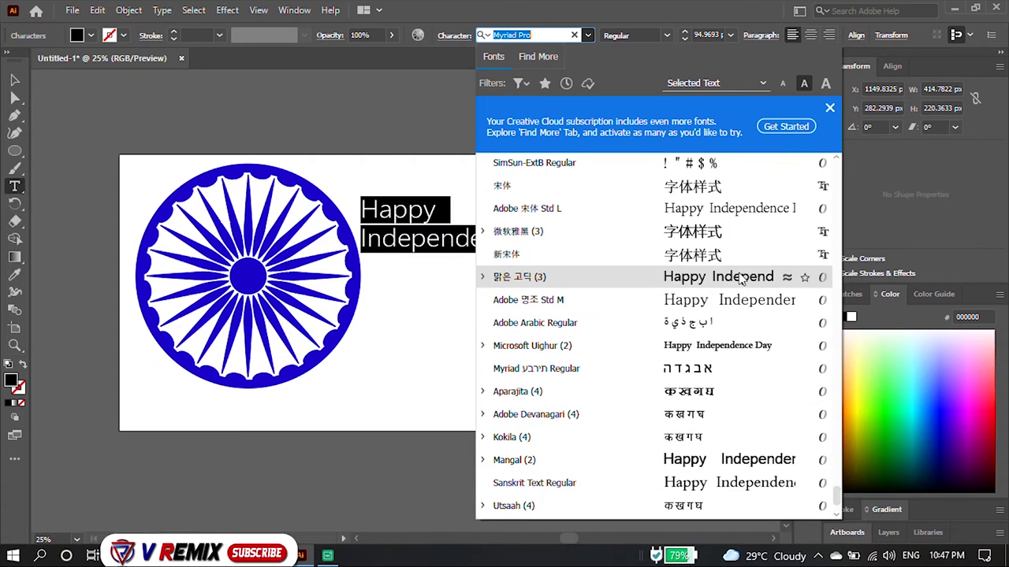
scroll(741, 279, up, 3)
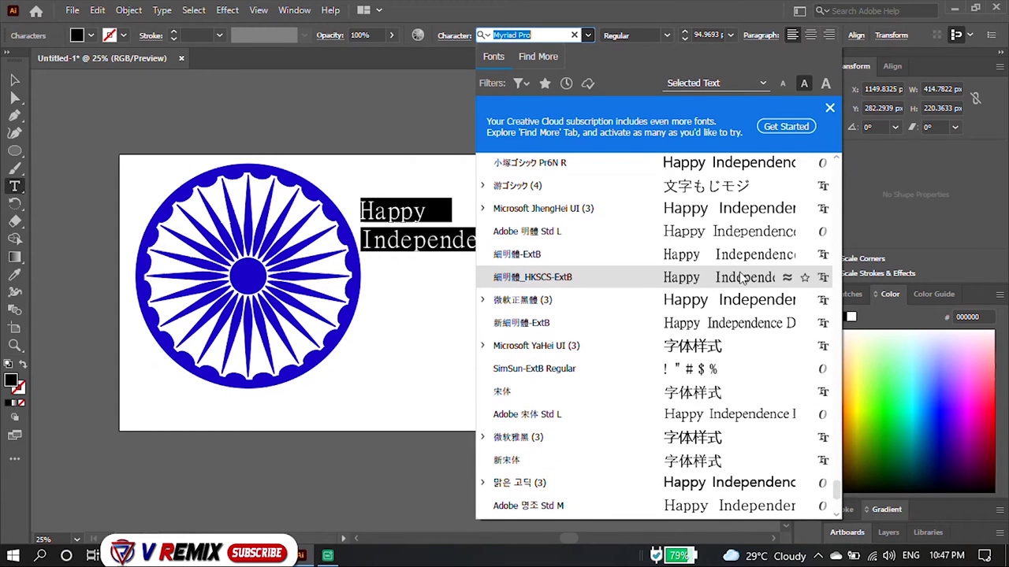
scroll(740, 261, up, 2)
scroll(747, 279, up, 1)
scroll(749, 283, up, 1)
scroll(749, 282, up, 1)
scroll(768, 335, up, 2)
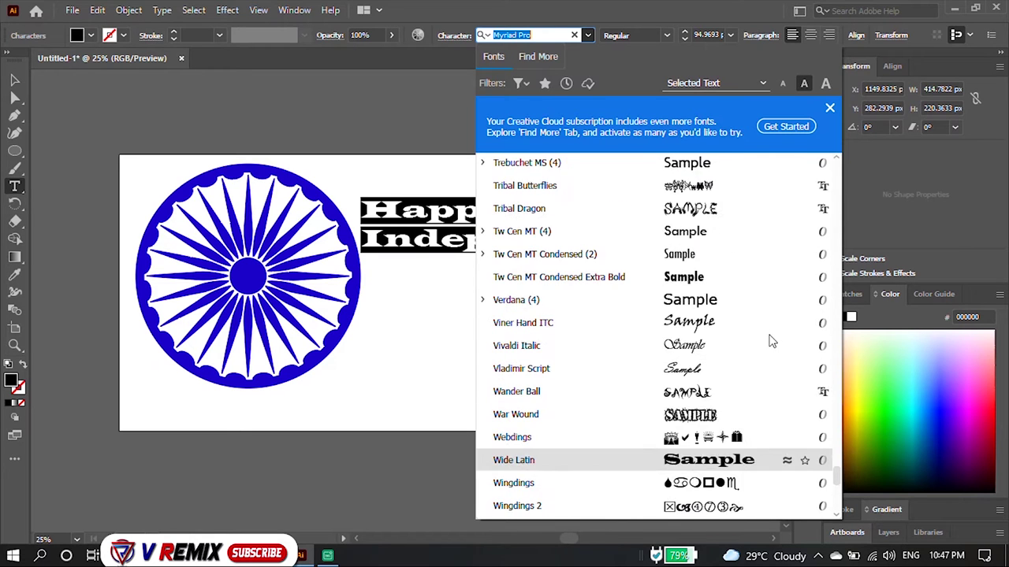
scroll(768, 339, up, 3)
click(735, 323)
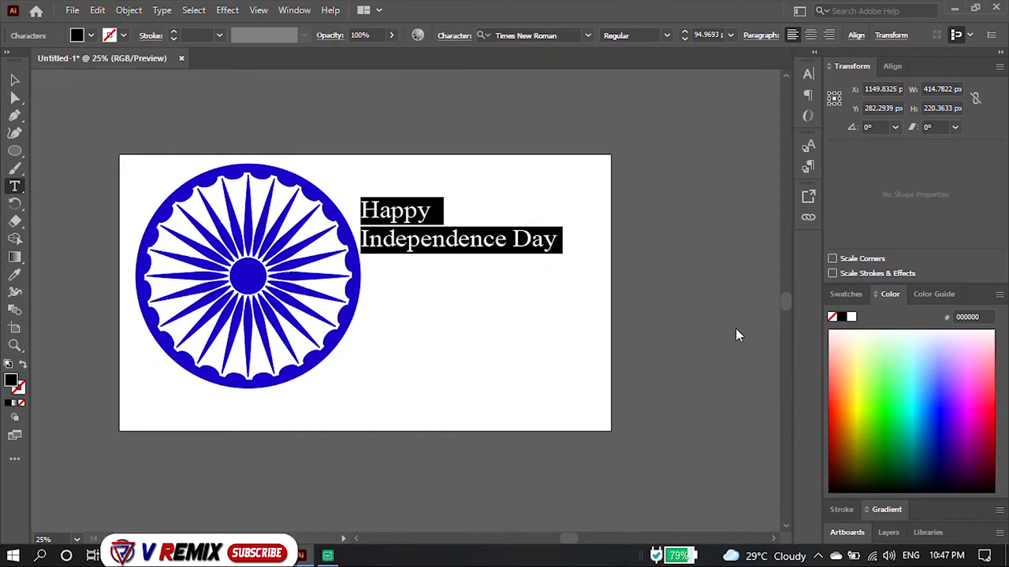
Step: Indent 'Independence' and move 'Day' to its own, further-indented line
click(512, 241)
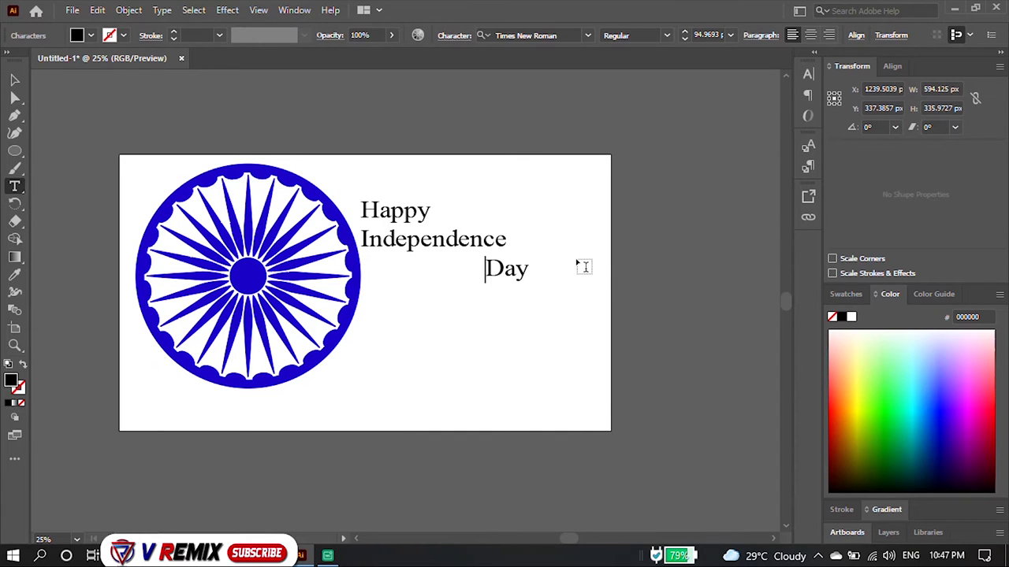
click(362, 239)
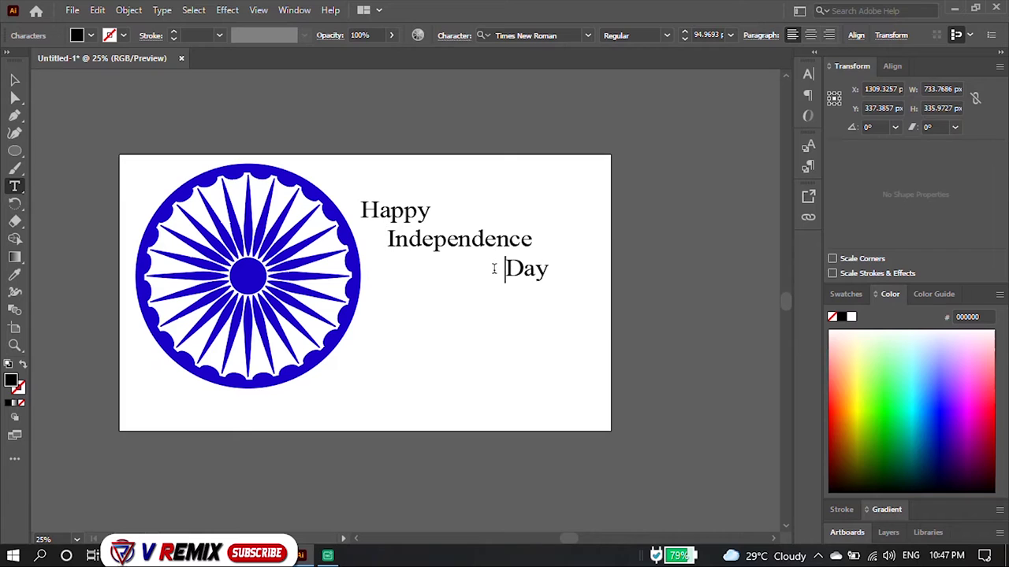
click(384, 238)
double_click(354, 211)
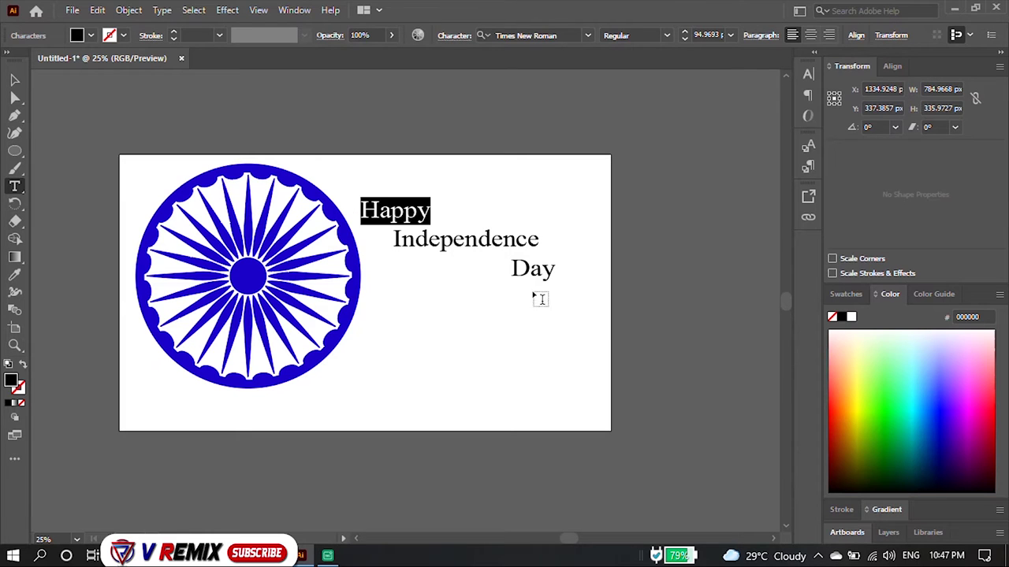
Step: Colour 'Happy' orange, 'Independence' white and 'Day' green
click(839, 386)
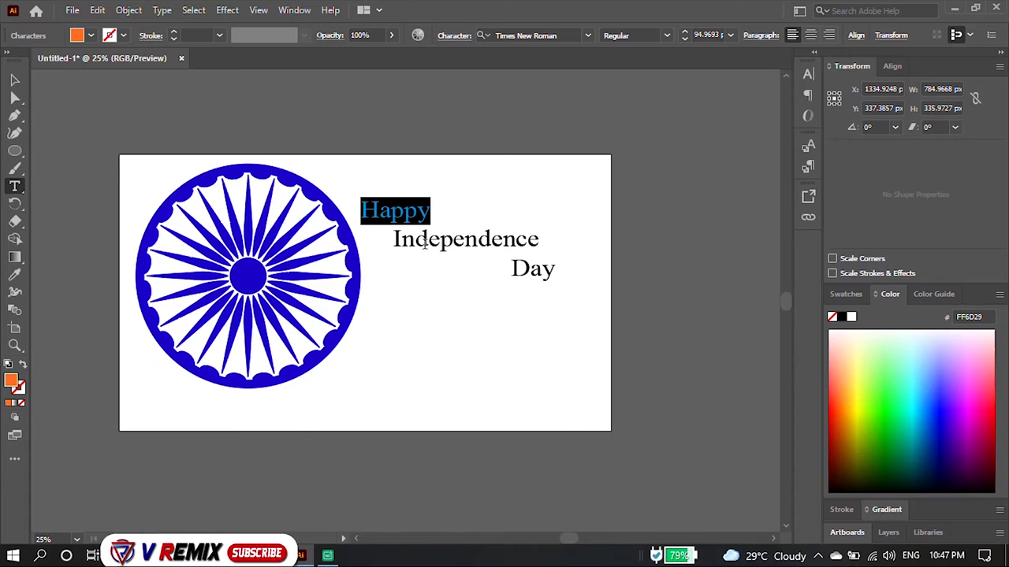
drag(393, 239, 597, 252)
click(851, 317)
drag(510, 268, 599, 284)
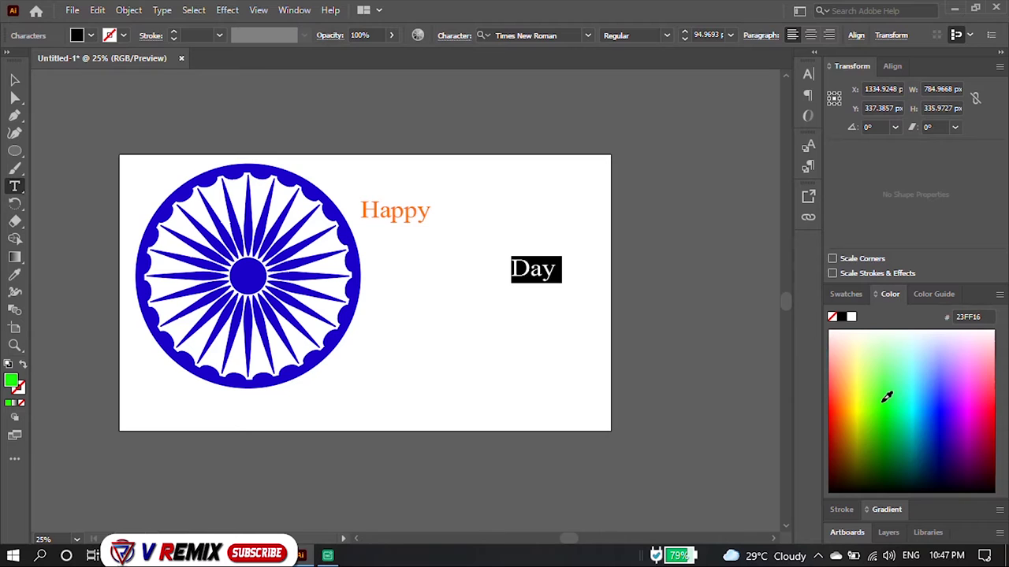
click(536, 272)
key(Escape)
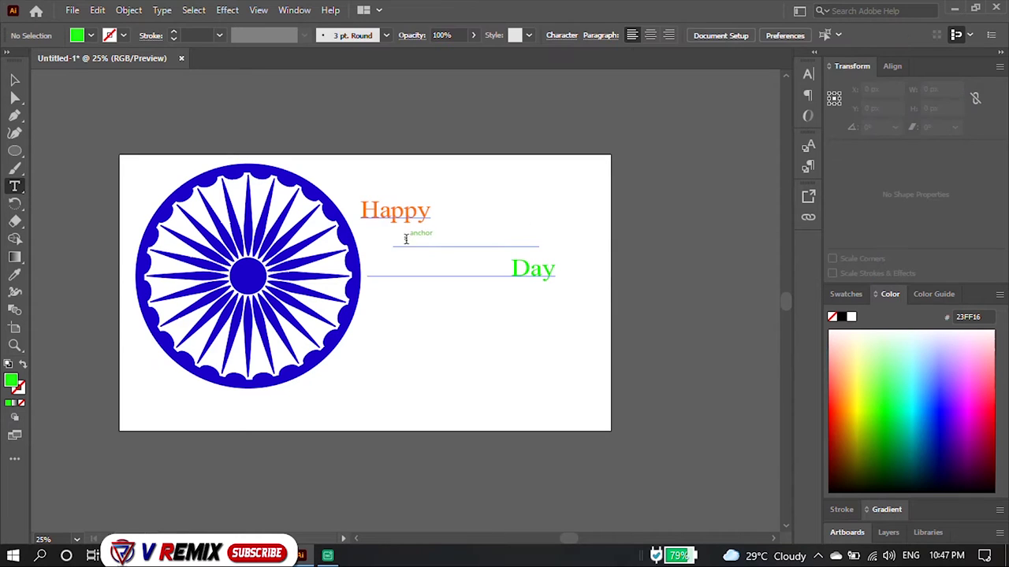
Step: Recolour 'Independence' to pale pink #FFECE1
click(433, 235)
drag(391, 239, 556, 246)
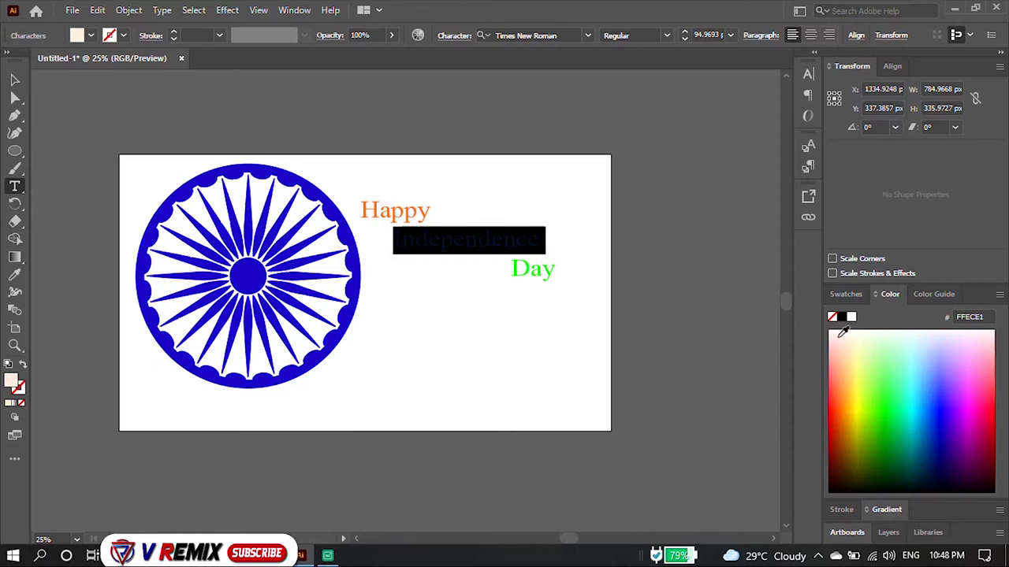
click(555, 236)
key(Escape)
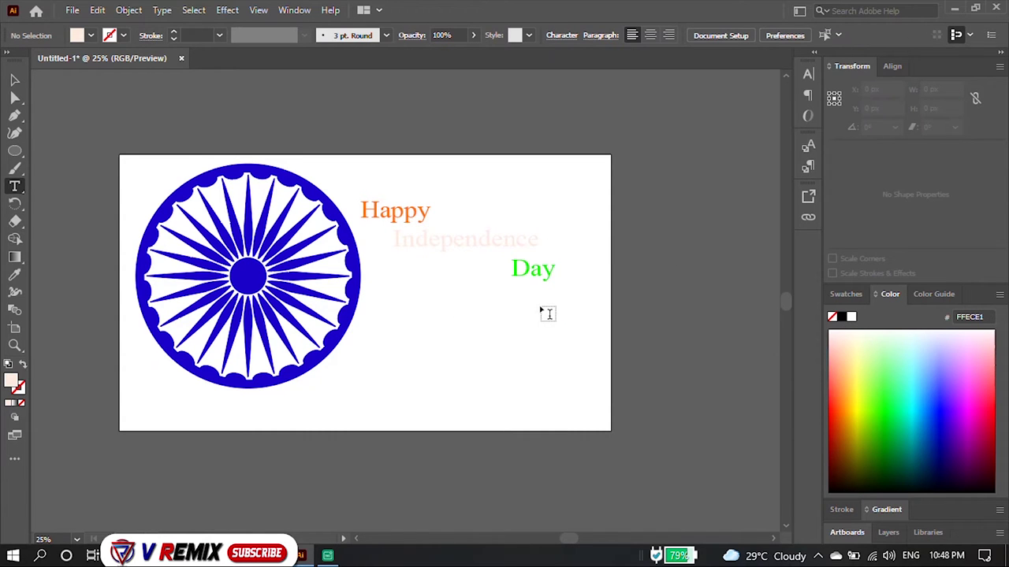
scroll(541, 311, up, 1)
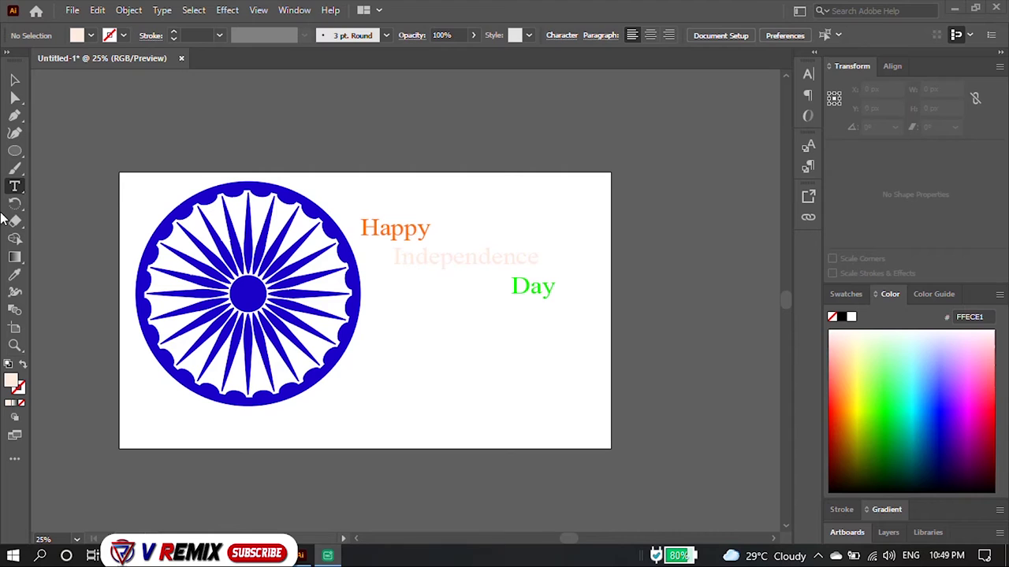
Step: Draw a downward-pointing triangle with the Pen tool below the word 'Day'
click(15, 152)
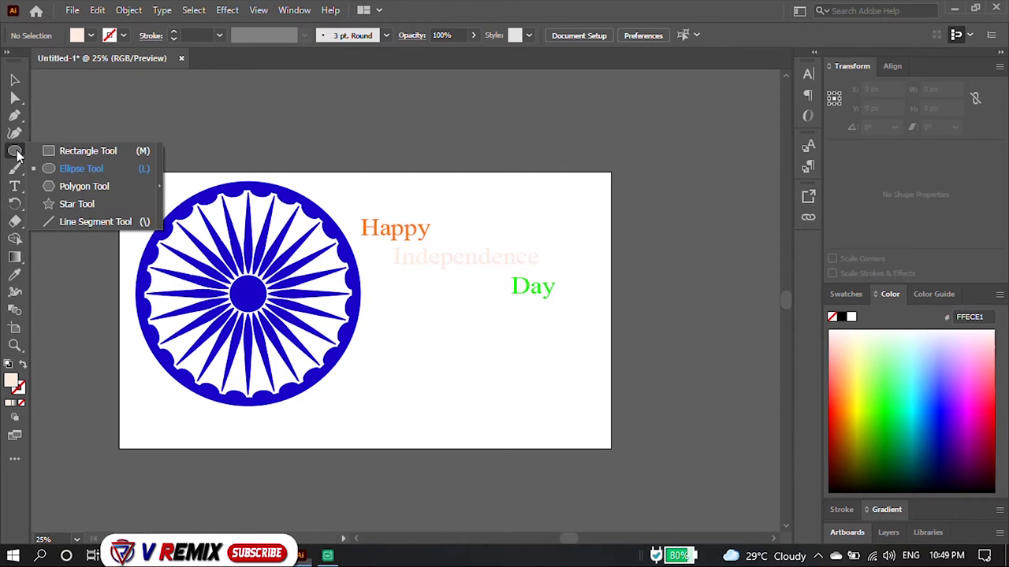
click(15, 116)
click(411, 323)
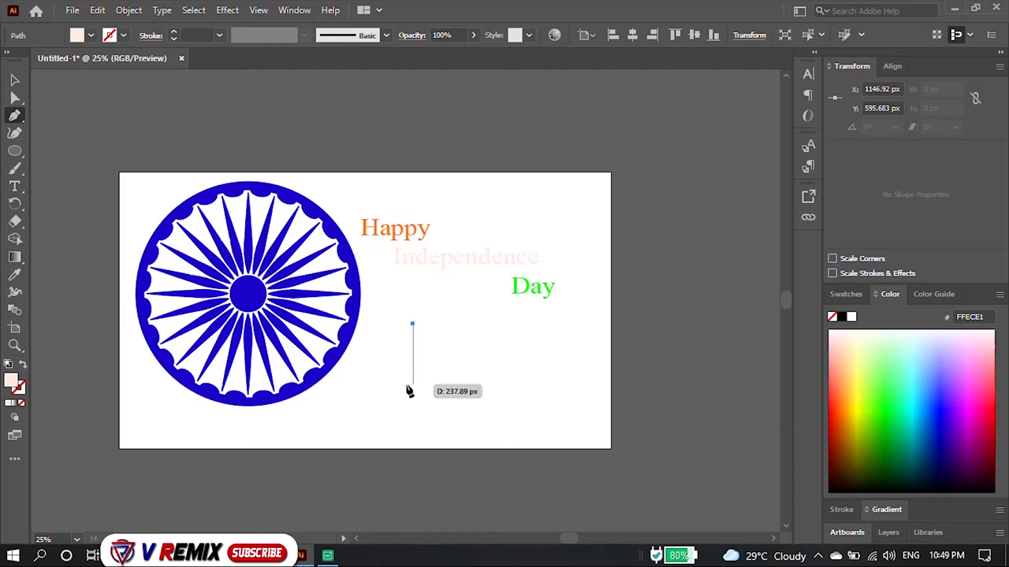
click(430, 394)
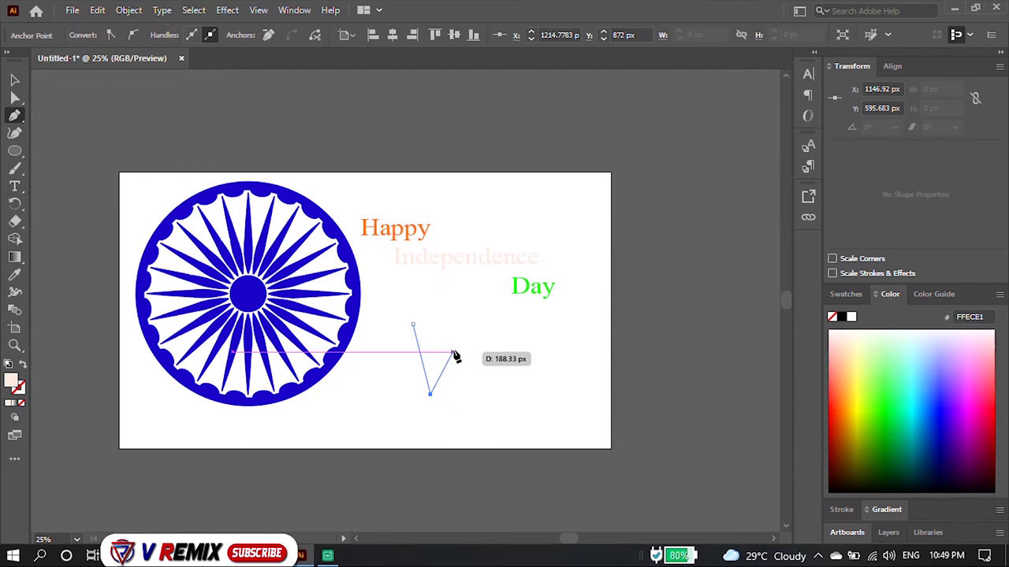
click(457, 324)
click(413, 325)
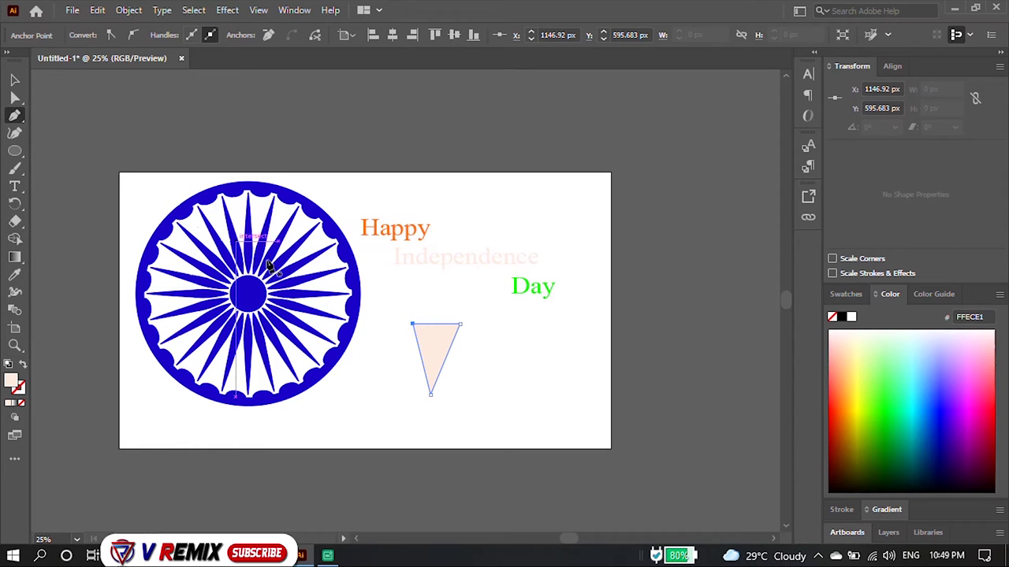
Step: Move the triangle's bottom anchor to the centre so the flag is symmetric
click(16, 79)
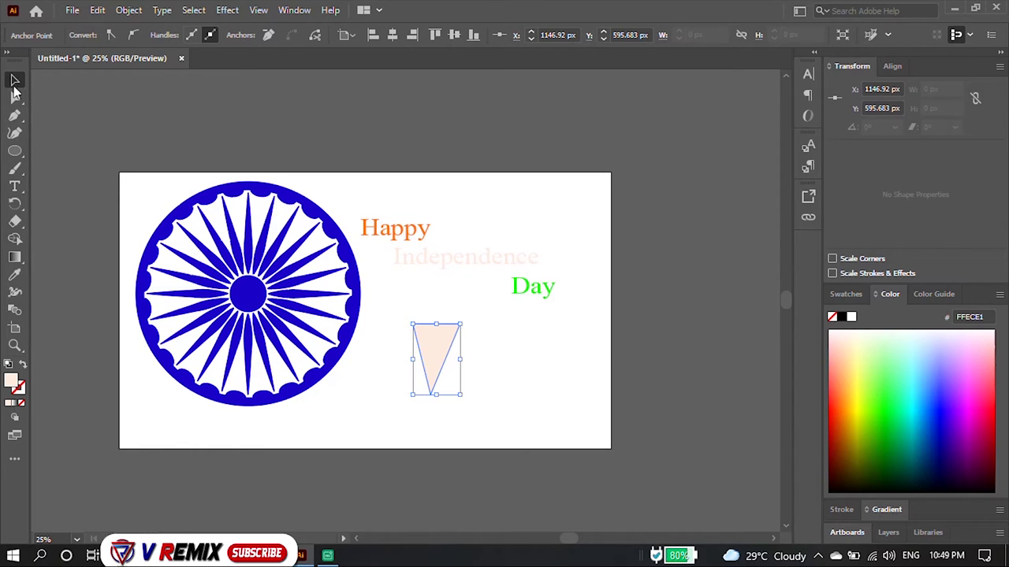
click(15, 96)
drag(431, 394, 437, 394)
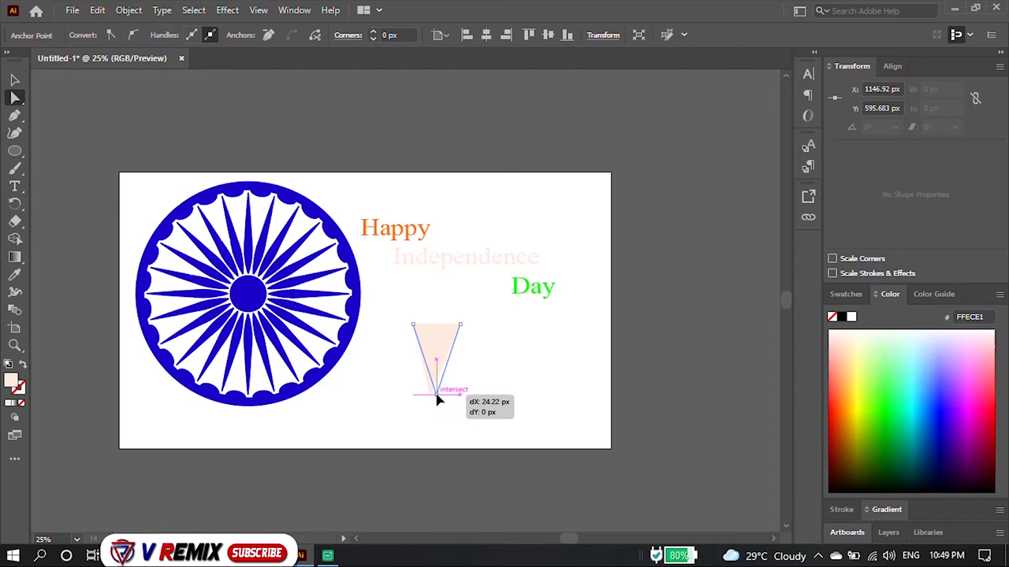
scroll(465, 371, up, 1)
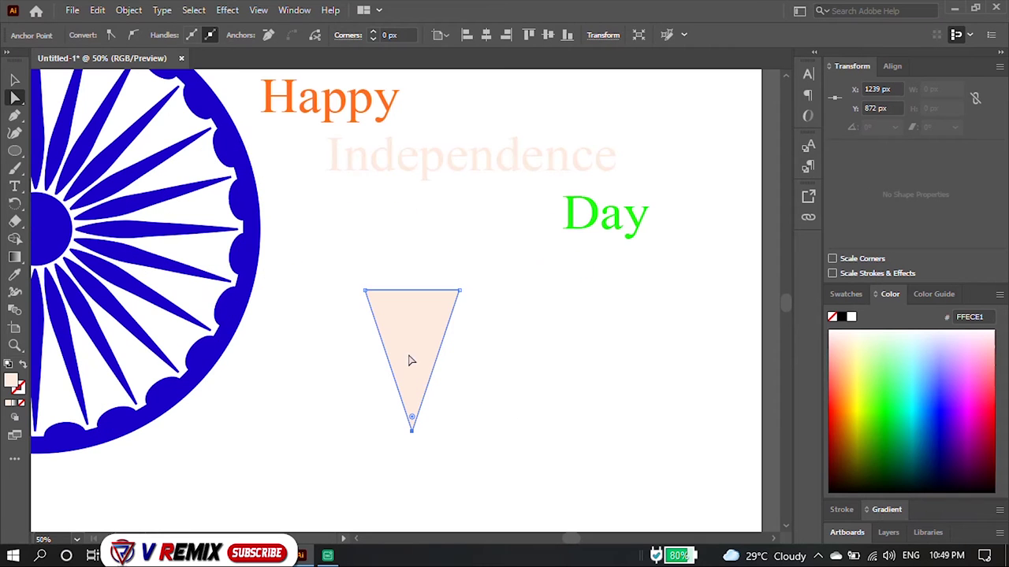
Step: Fill the pale triangle flag with orange
double_click(16, 384)
drag(471, 180, 493, 157)
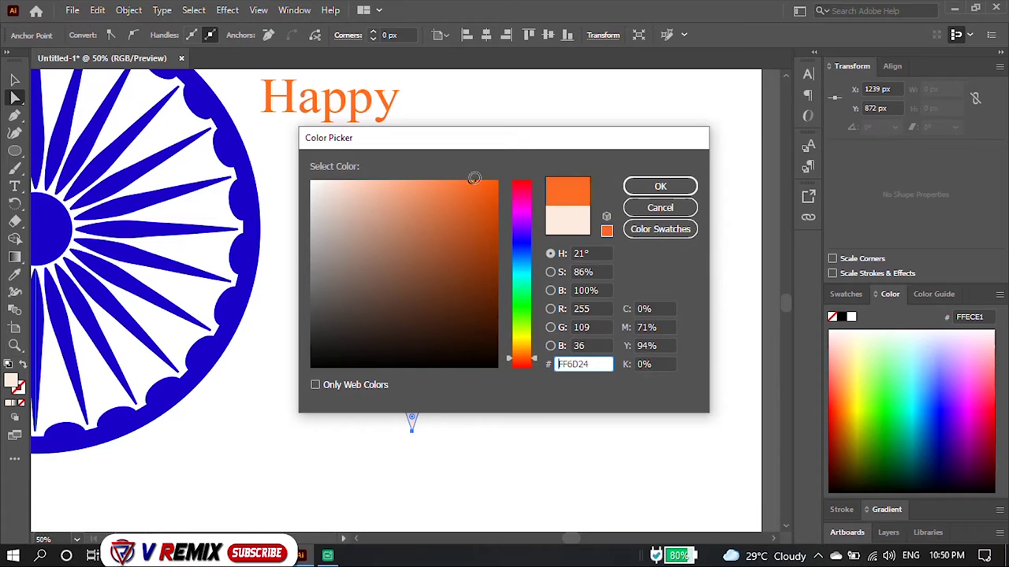
click(660, 187)
Step: Place a copy of the triangle to its right and fill it green (#3BF22C)
drag(438, 338, 513, 339)
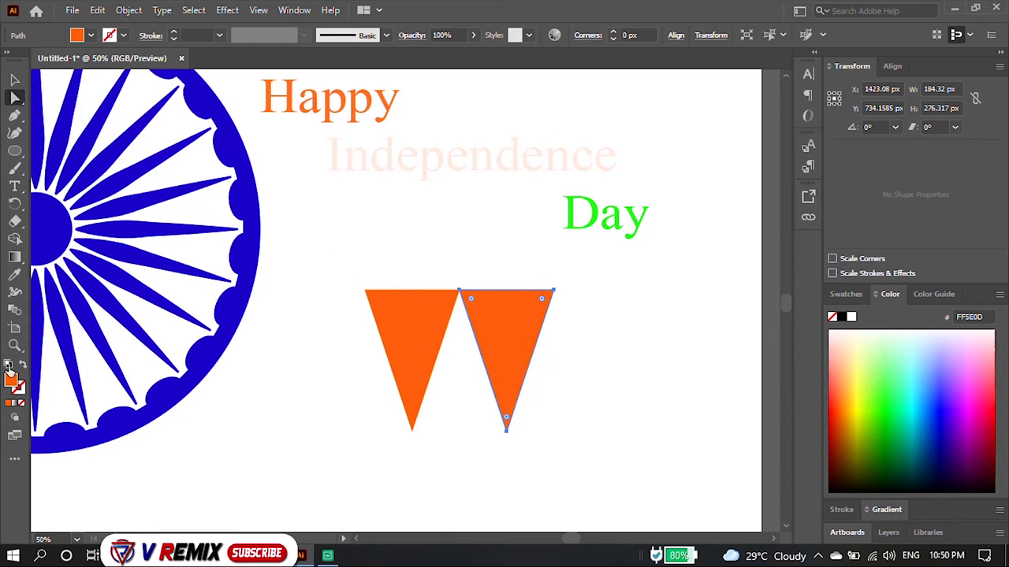
double_click(16, 384)
click(526, 314)
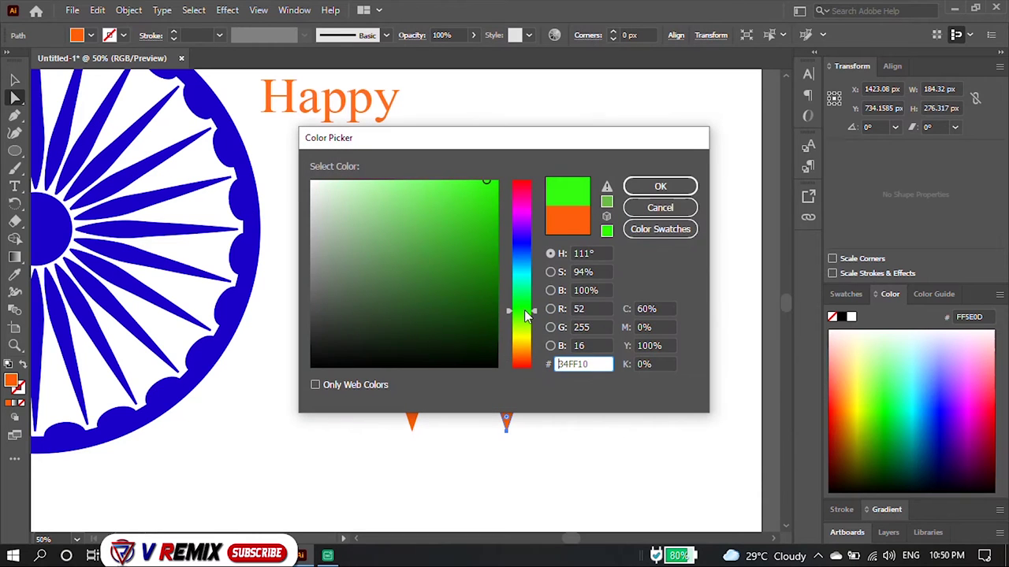
click(452, 196)
mouse_move(528, 311)
mouse_down()
mouse_move(527, 328)
mouse_move(523, 313)
mouse_up()
click(445, 219)
click(464, 189)
click(660, 186)
Step: Check the whole banner, then select the green triangle and zoom in on the flags
click(575, 339)
key(ctrl+minus)
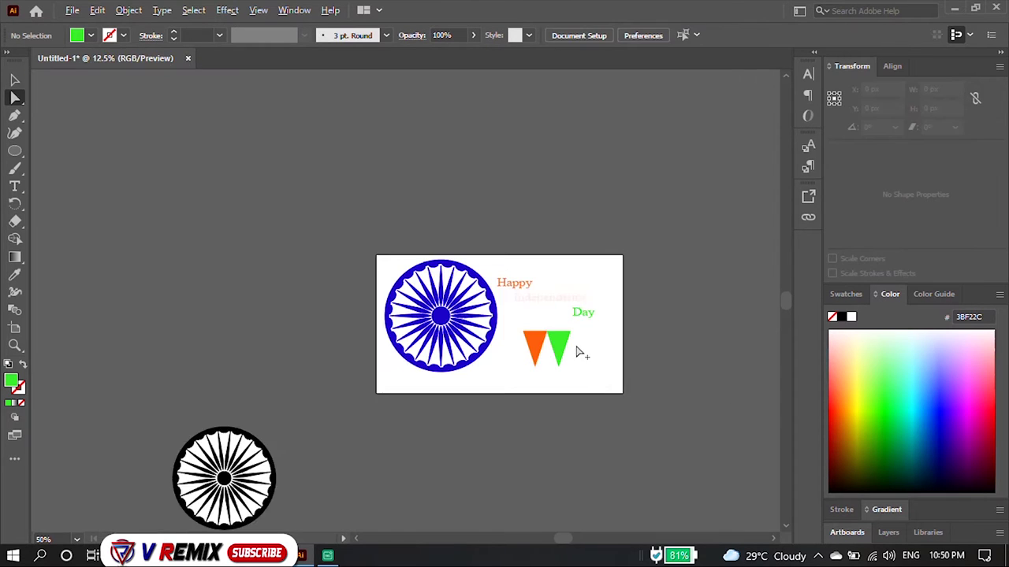
click(517, 329)
key(ctrl+plus)
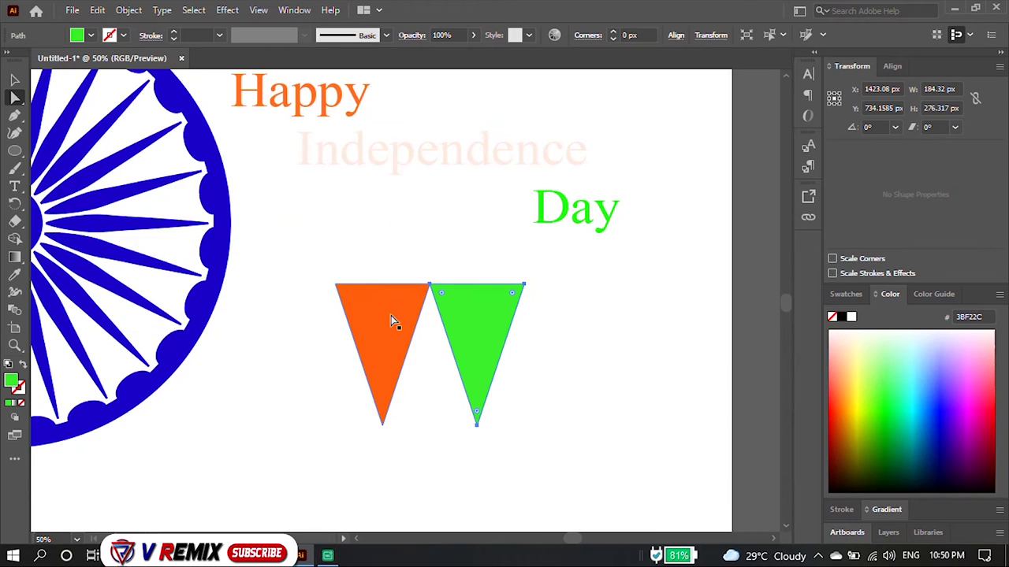
scroll(466, 320, up, 3)
Step: Copy the orange and green triangles into third and fourth place in the row
scroll(462, 309, down, 3)
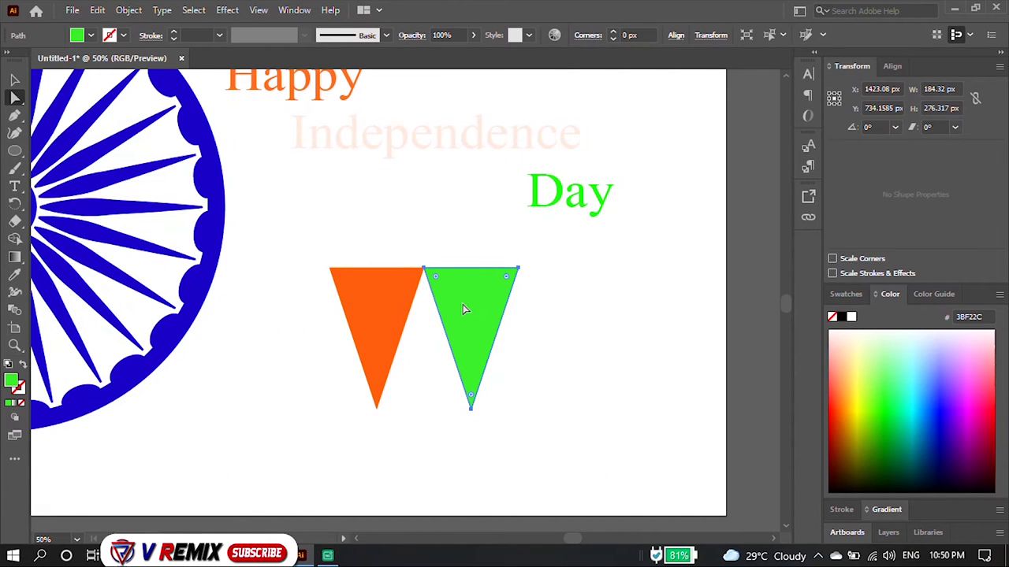
click(391, 306)
click(452, 315)
key(a)
drag(382, 310, 573, 322)
drag(486, 310, 675, 308)
Step: Undo a stray extra green copy and select all four flags in the row
scroll(470, 335, down, 2)
scroll(470, 335, down, 1)
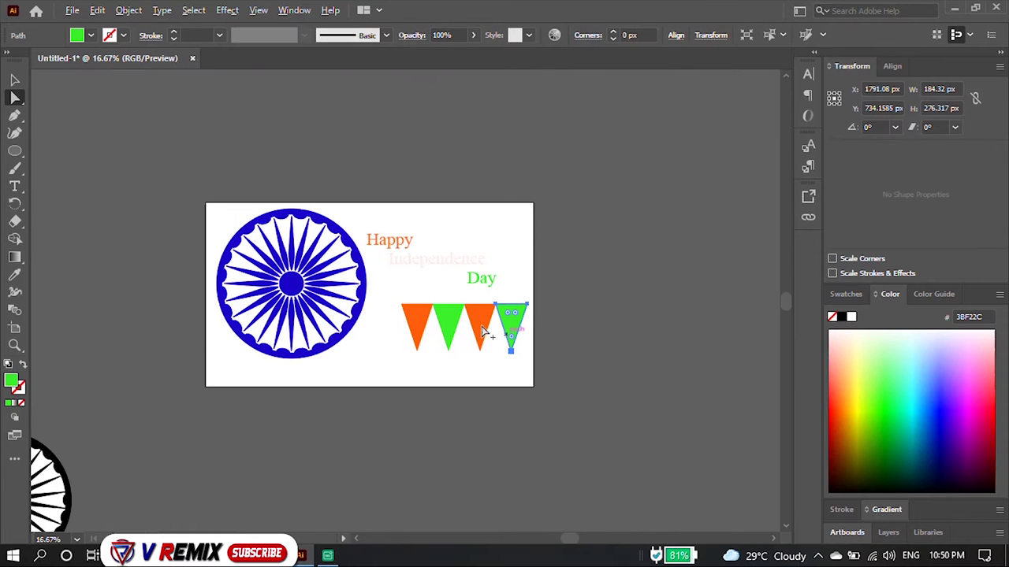
drag(462, 331, 562, 331)
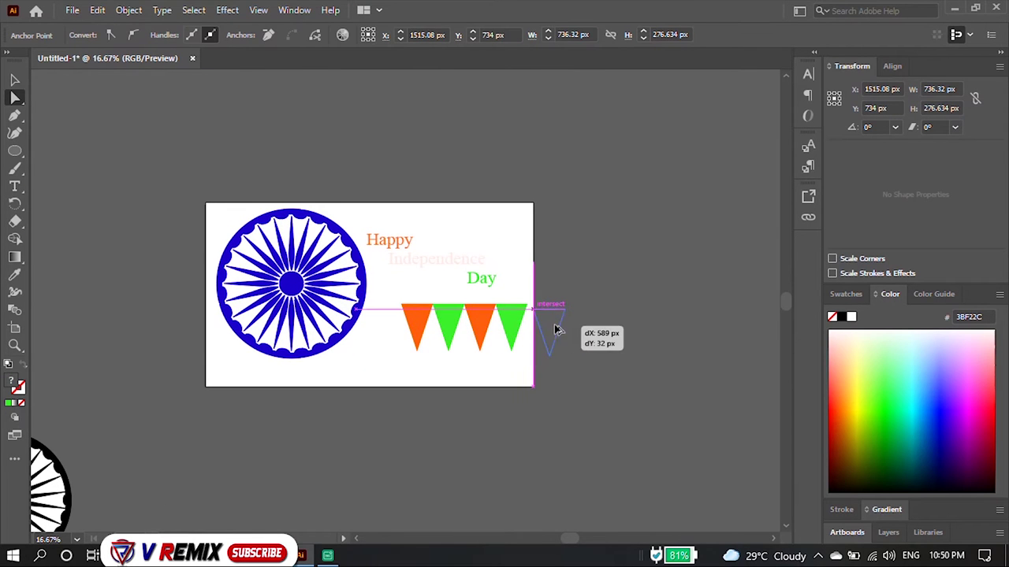
key(ctrl+z)
drag(450, 354, 541, 344)
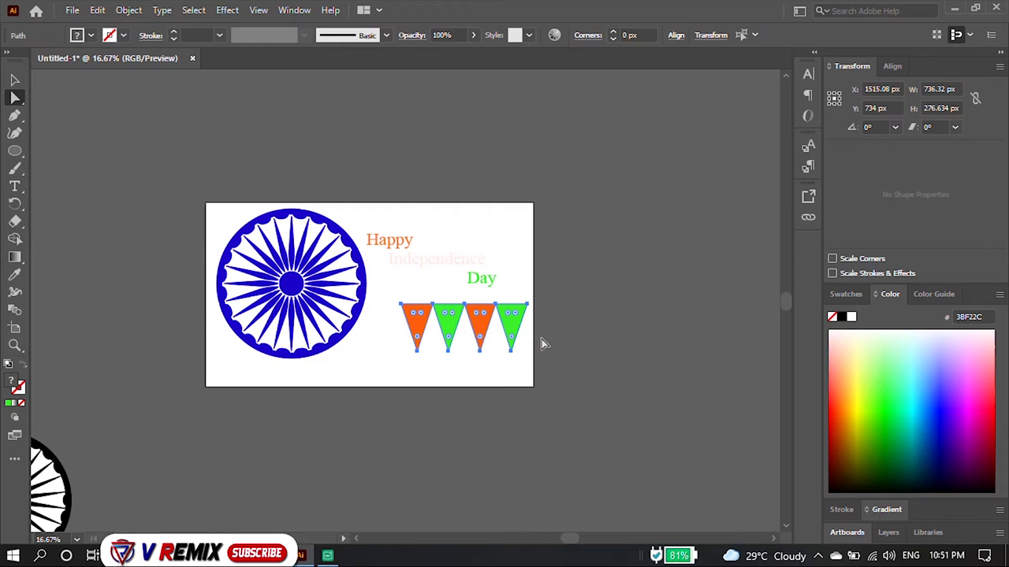
click(465, 337)
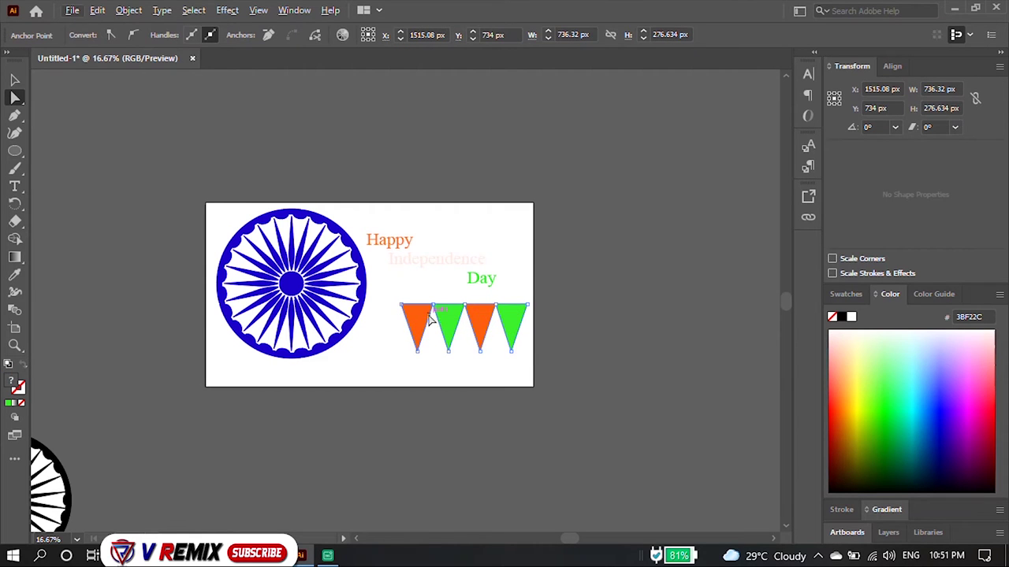
scroll(431, 320, up, 3)
Step: Duplicate the four-flag bunting to the right, making eight flags
key(v)
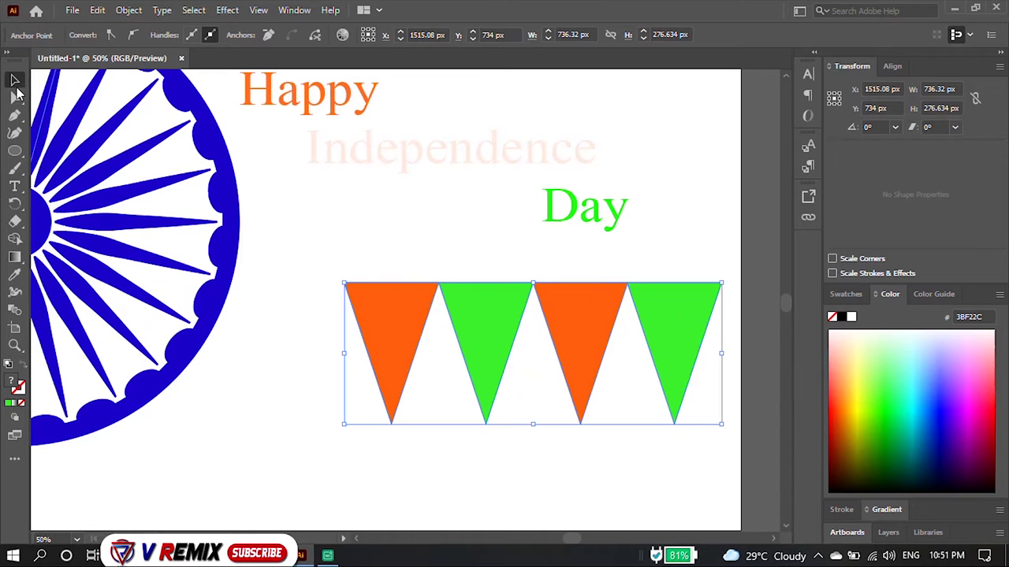
scroll(162, 218, down, 3)
drag(244, 245, 329, 245)
shift+click(208, 241)
click(452, 250)
key(ctrl+z)
click(380, 252)
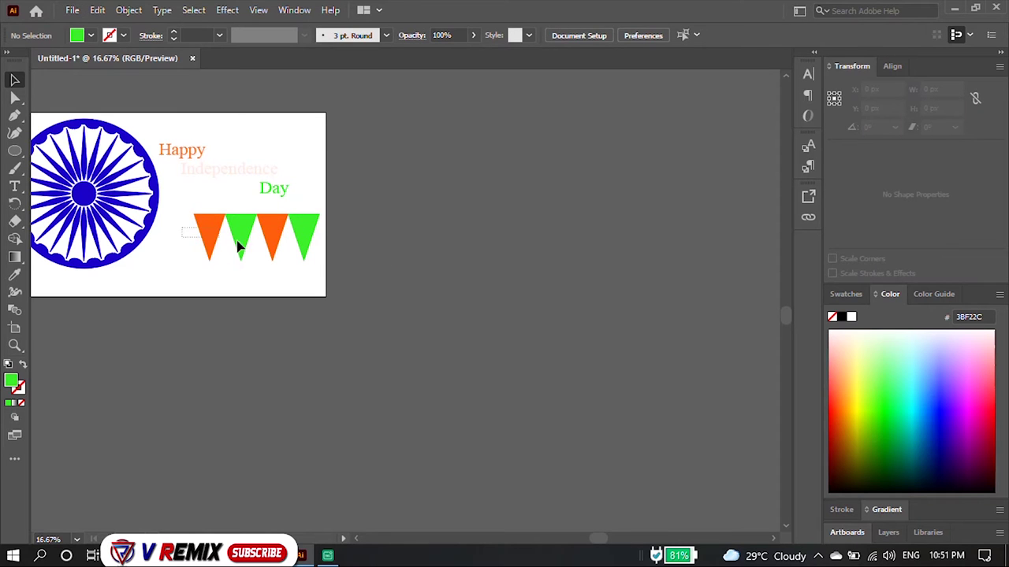
click(201, 240)
drag(241, 243, 331, 231)
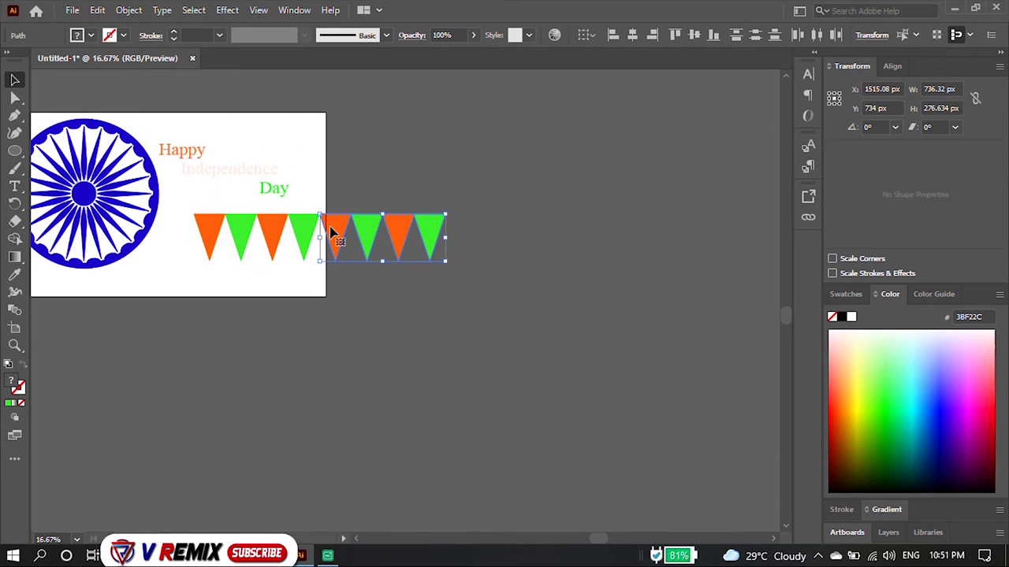
click(225, 260)
Step: Copy the eight flags again to reach sixteen, then move the grouped strip below the artboard
click(440, 239)
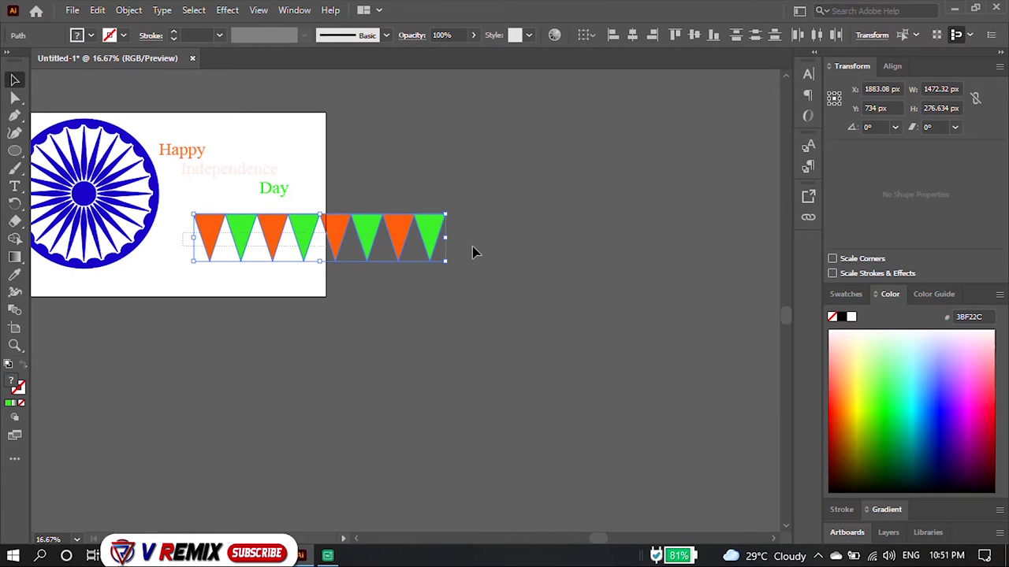
drag(304, 234, 552, 237)
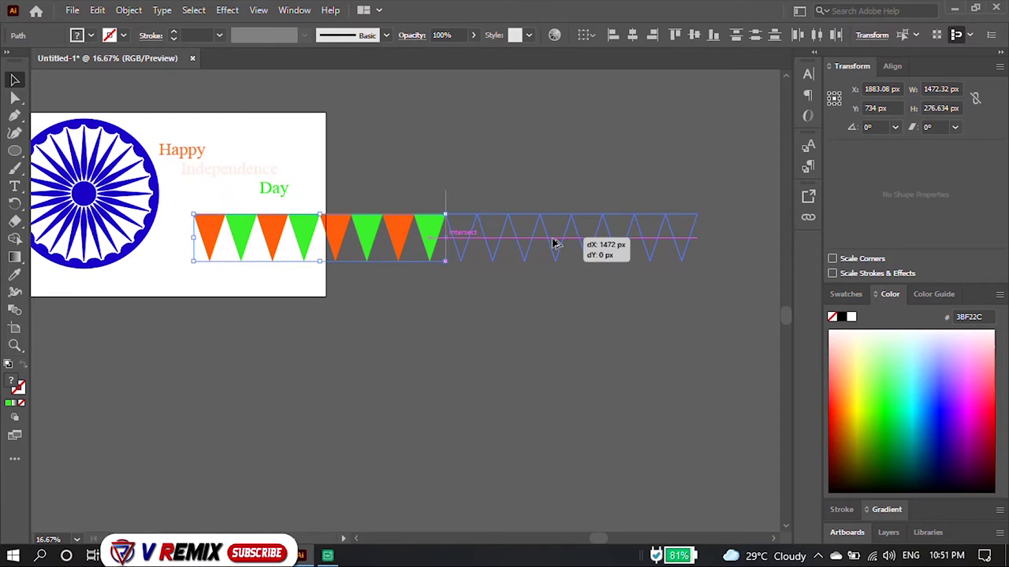
click(544, 297)
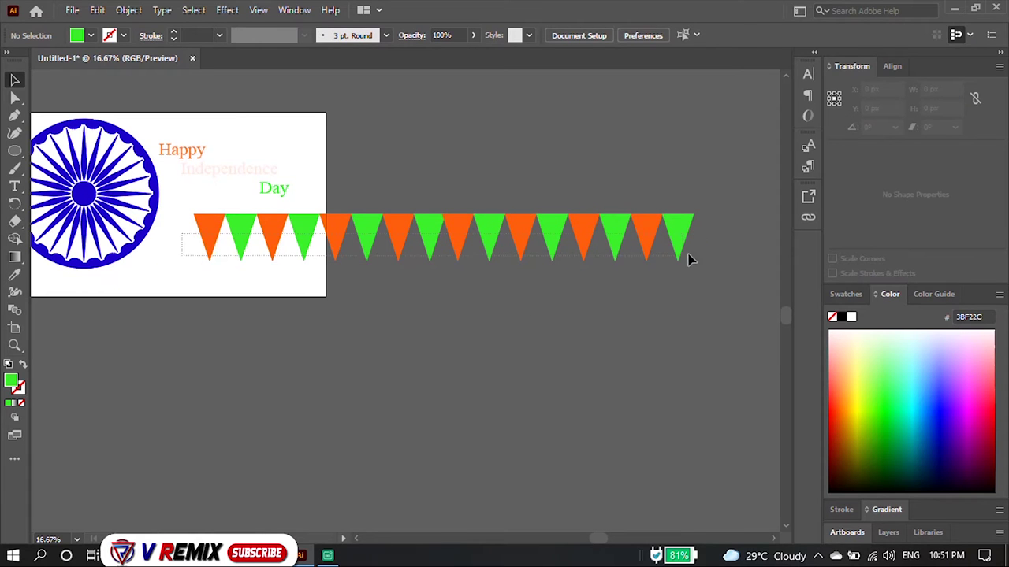
drag(681, 262, 706, 234)
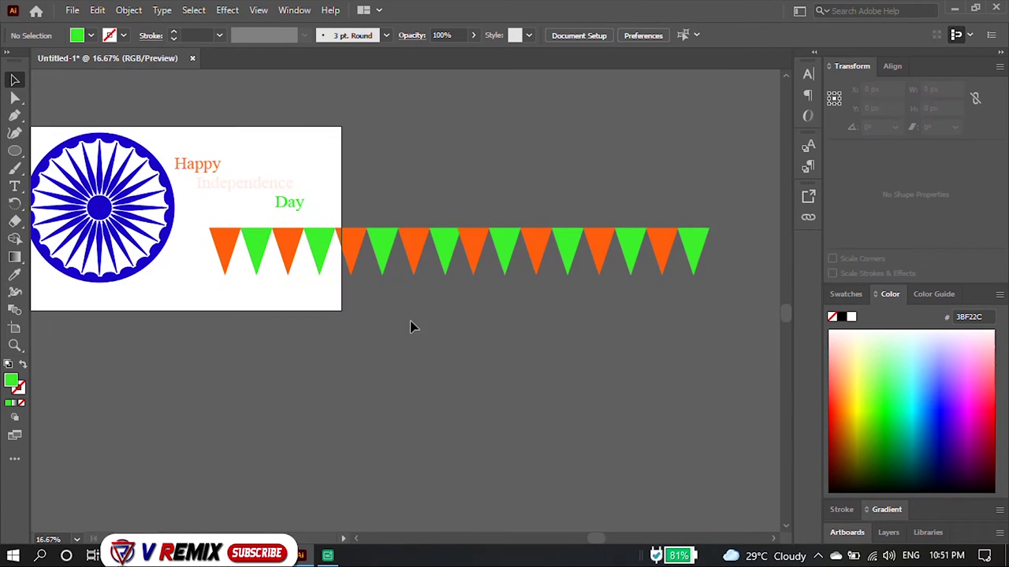
click(374, 251)
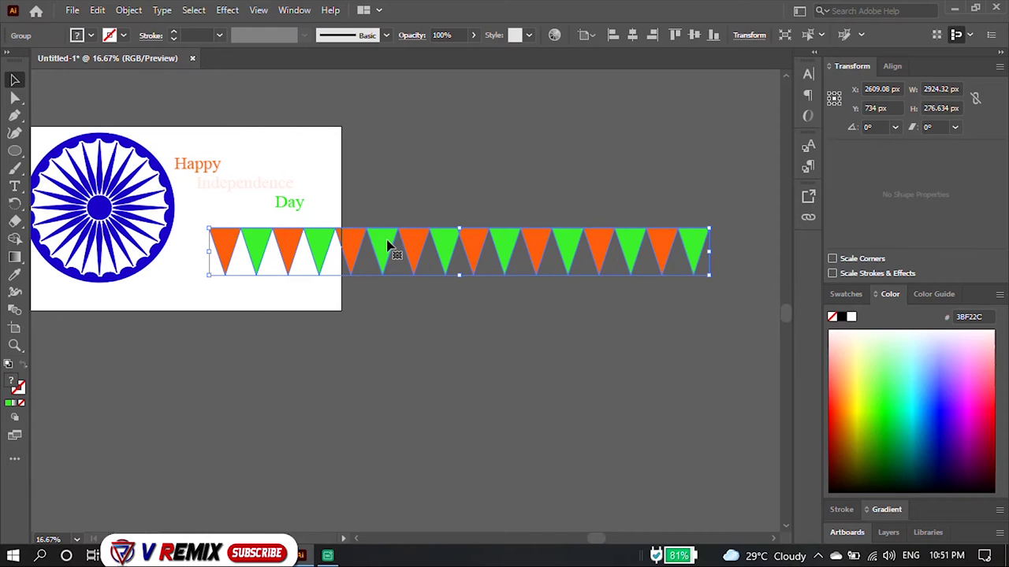
scroll(531, 242, down, 1)
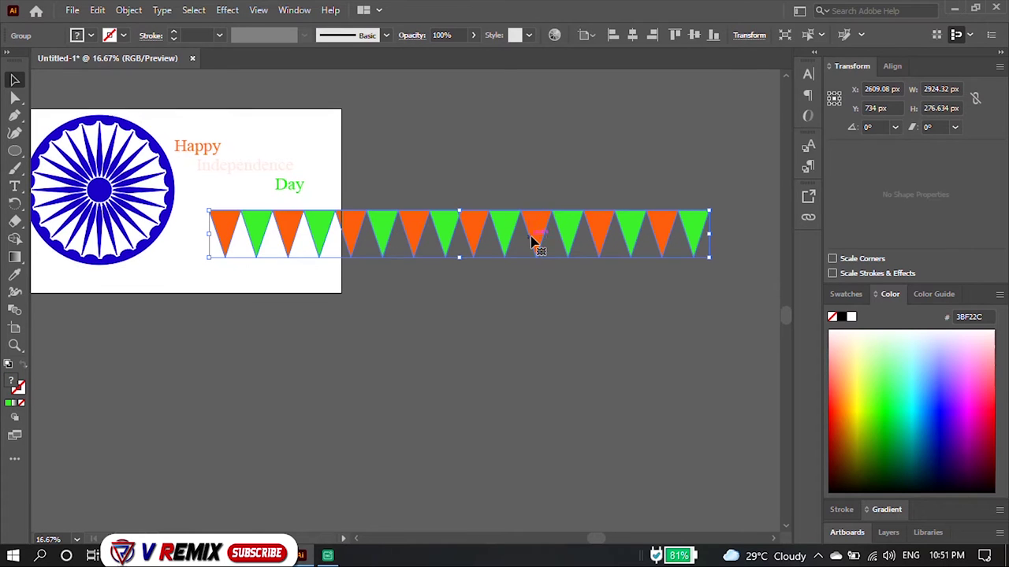
scroll(556, 251, down, 1)
drag(479, 231, 456, 323)
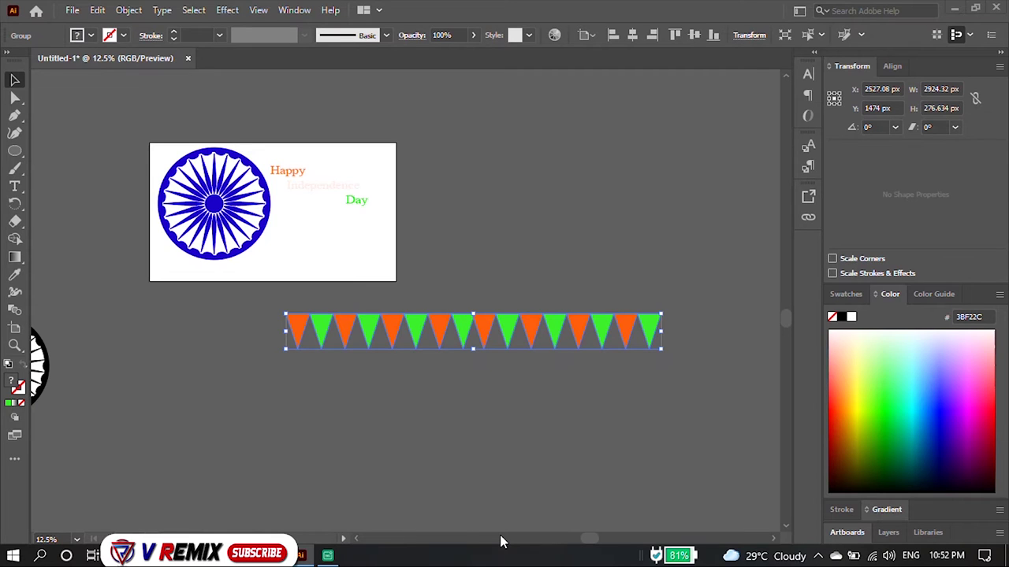
Step: Start a text object, then move the 15 text higher on the artboard
key(ctrl+0)
click(14, 186)
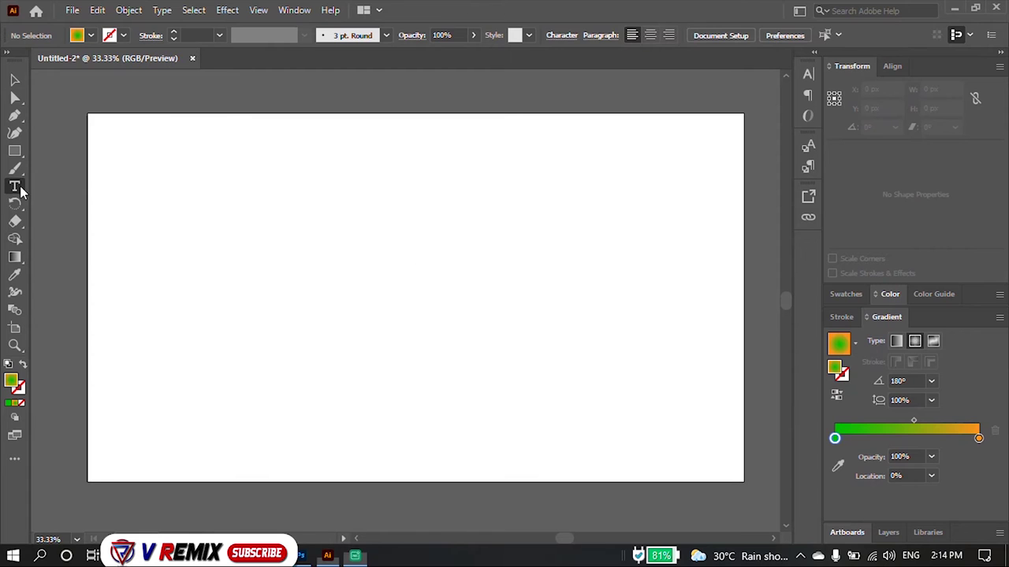
click(344, 273)
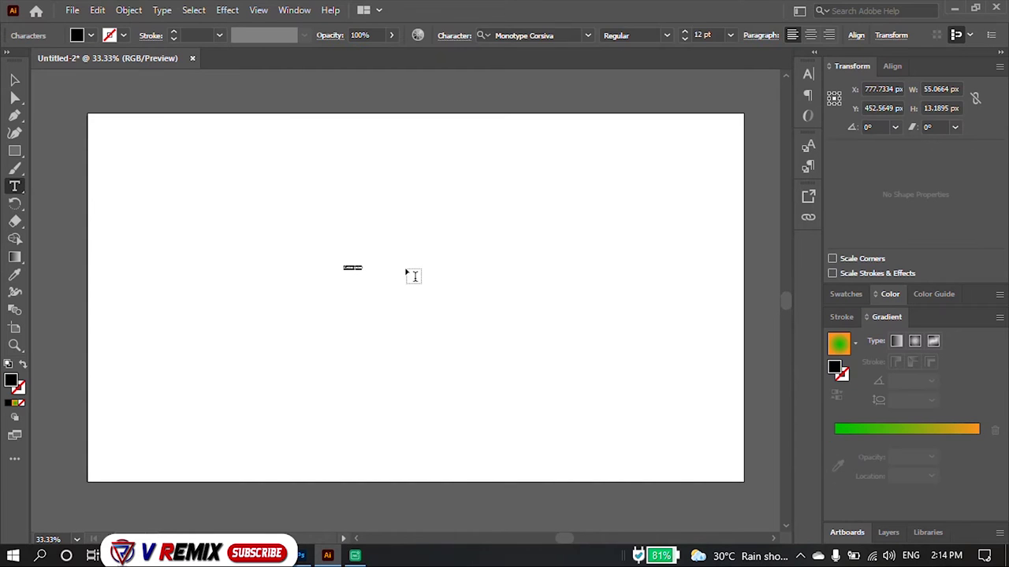
text(y)
drag(348, 274, 771, 484)
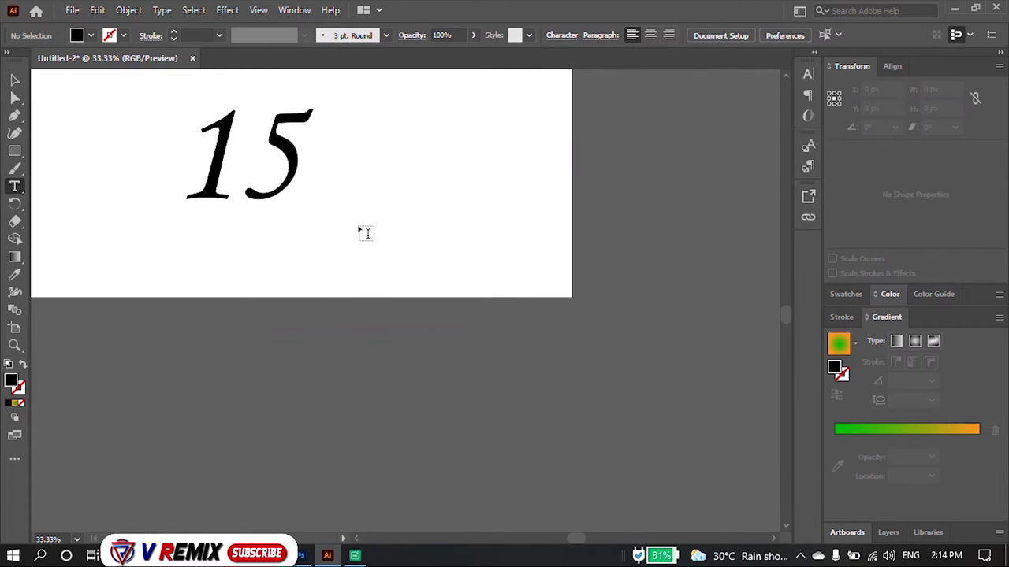
scroll(350, 209, up, 2)
click(16, 78)
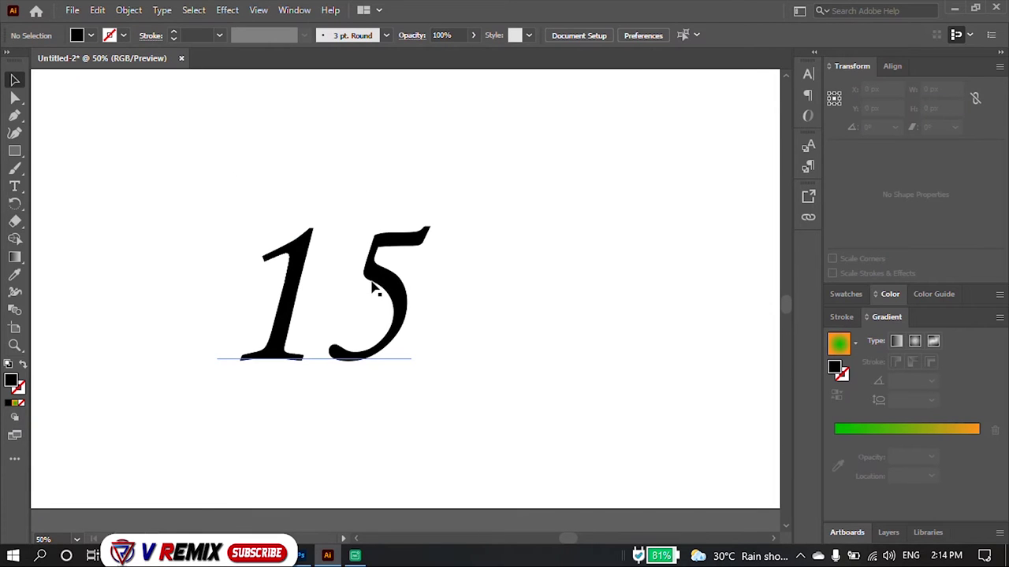
drag(405, 281, 399, 220)
scroll(457, 270, down, 3)
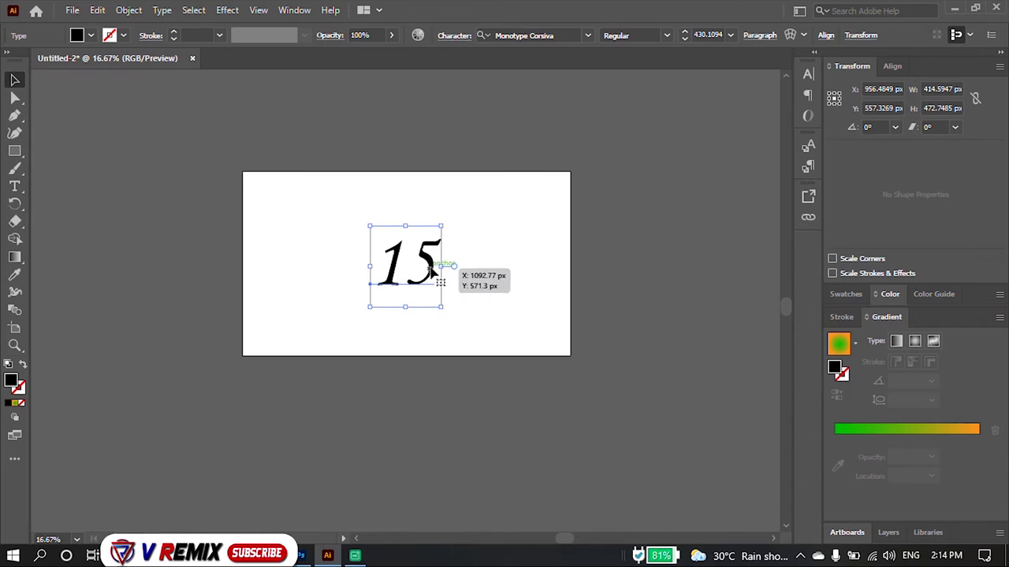
Step: Change every character of the 15 from Monotype Corsiva to Impact
double_click(416, 299)
key(ctrl+a)
click(587, 35)
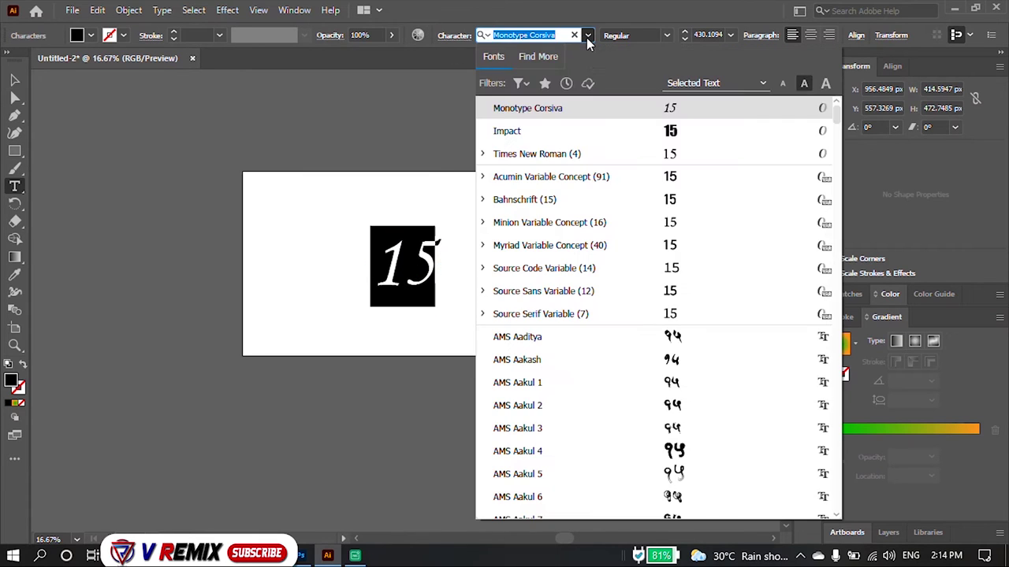
click(668, 136)
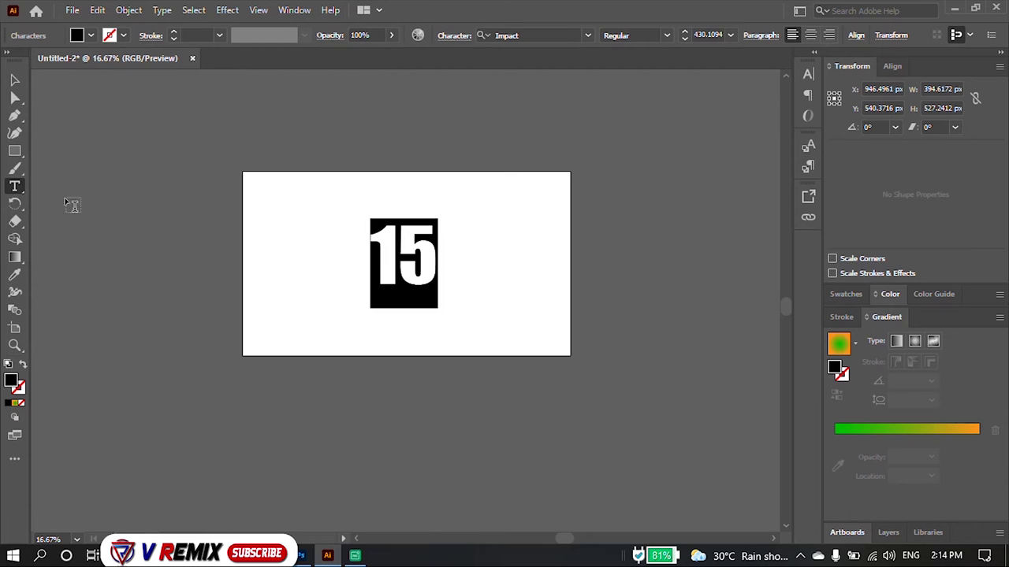
click(193, 9)
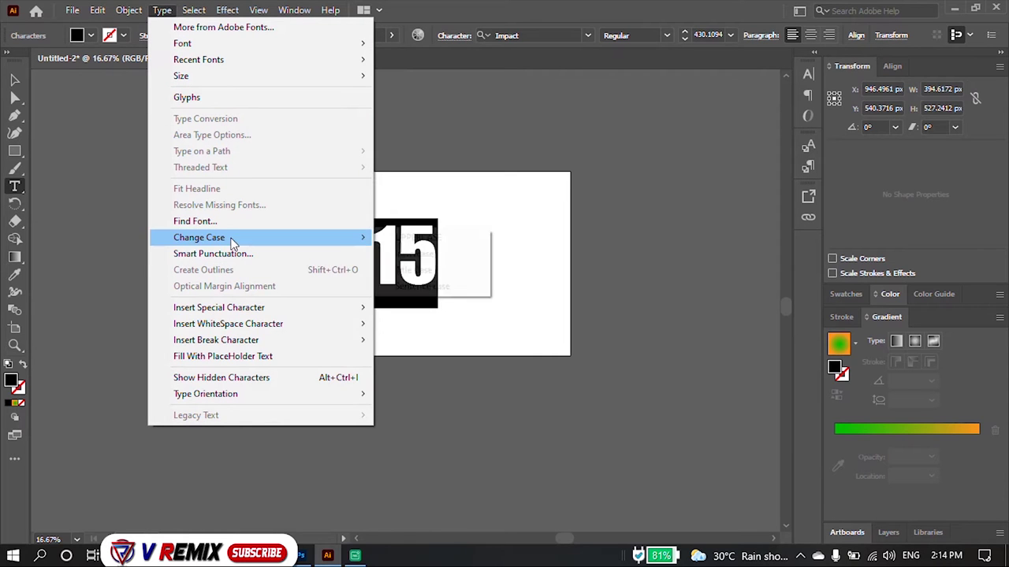
click(435, 169)
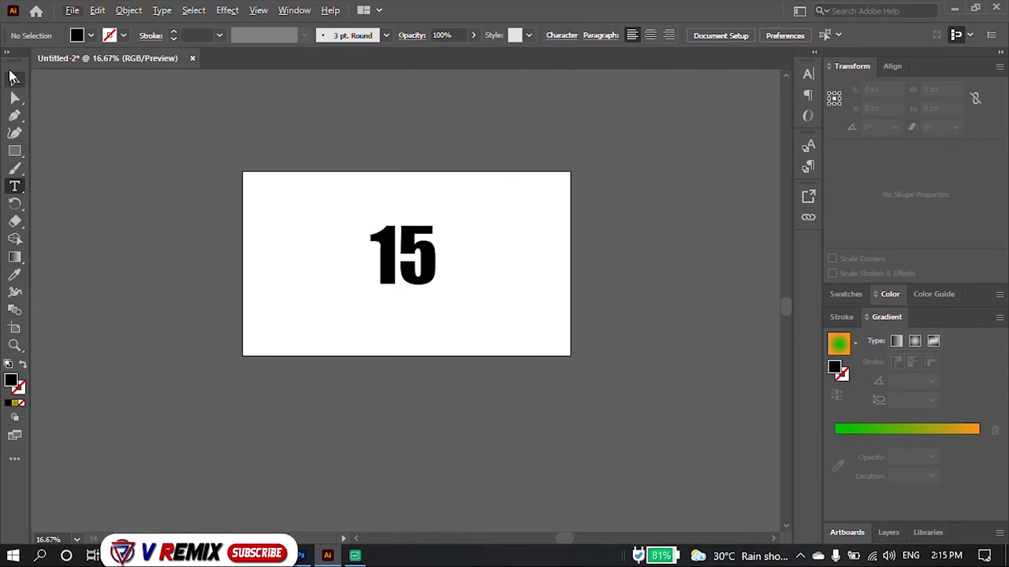
Step: Convert the 15 to outlines with Create Outlines and give it the green-to-orange gradient fill
scroll(500, 129, up, 2)
scroll(291, 259, up, 1)
click(162, 9)
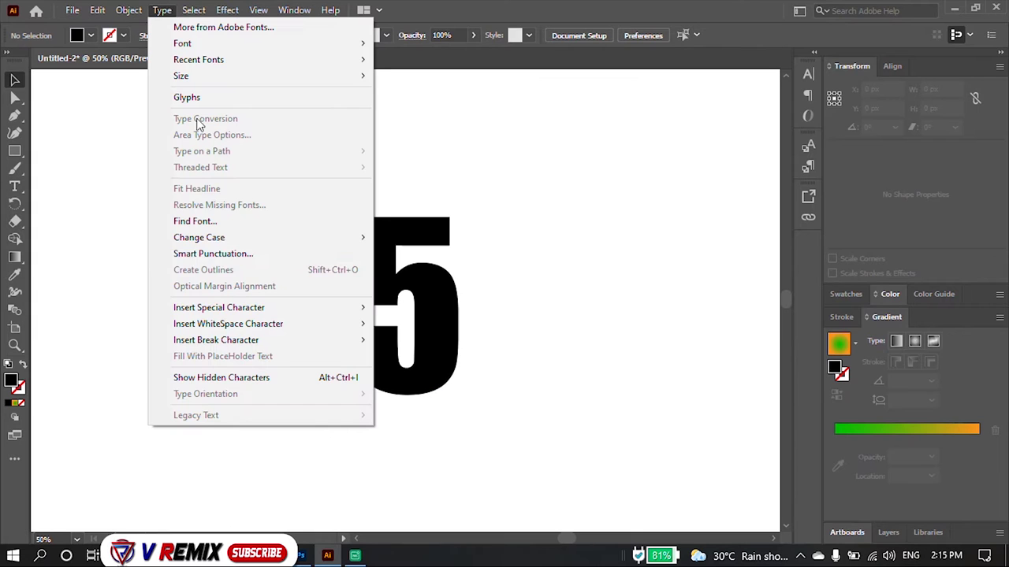
click(473, 244)
click(354, 236)
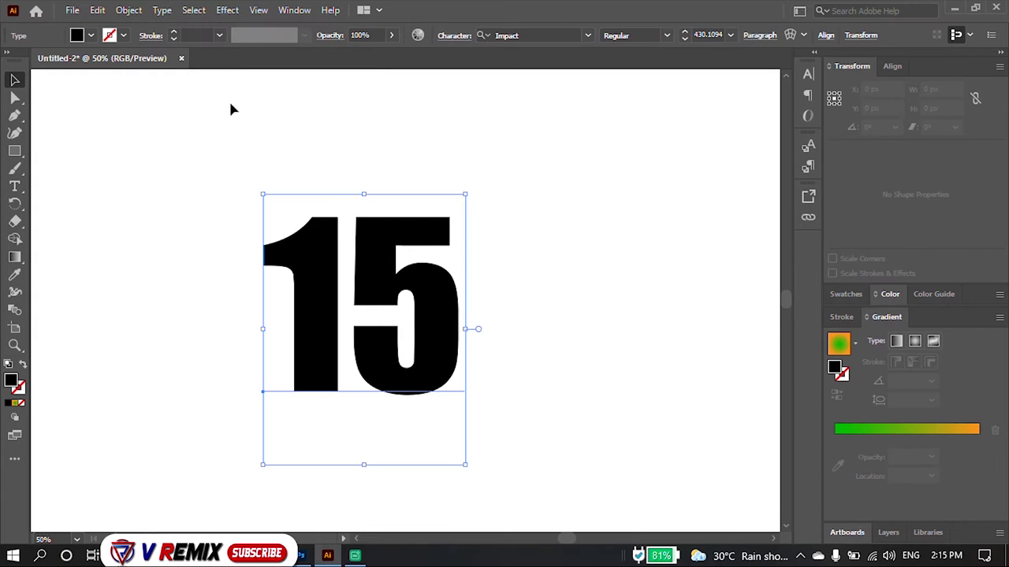
click(162, 10)
click(243, 273)
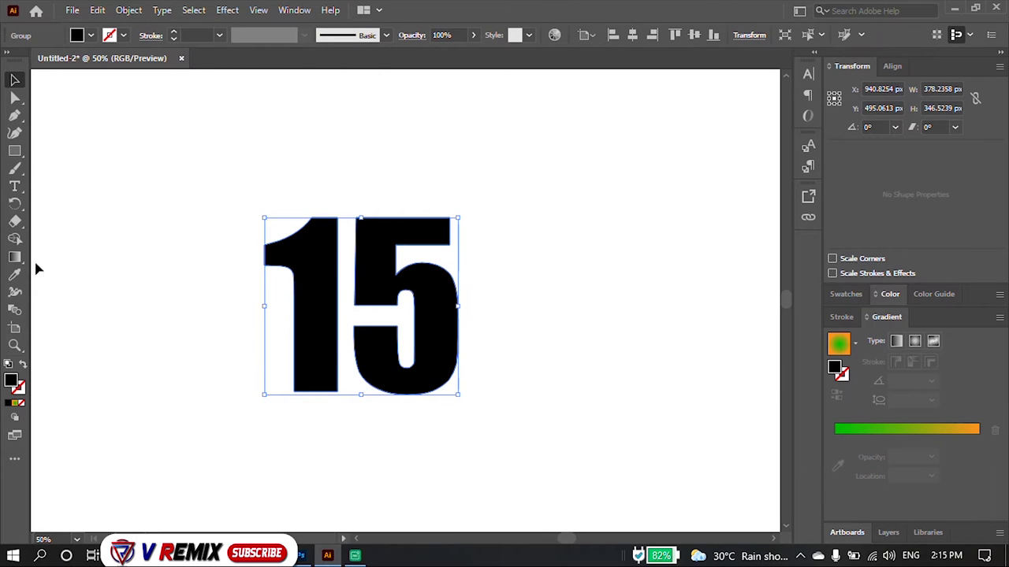
click(22, 403)
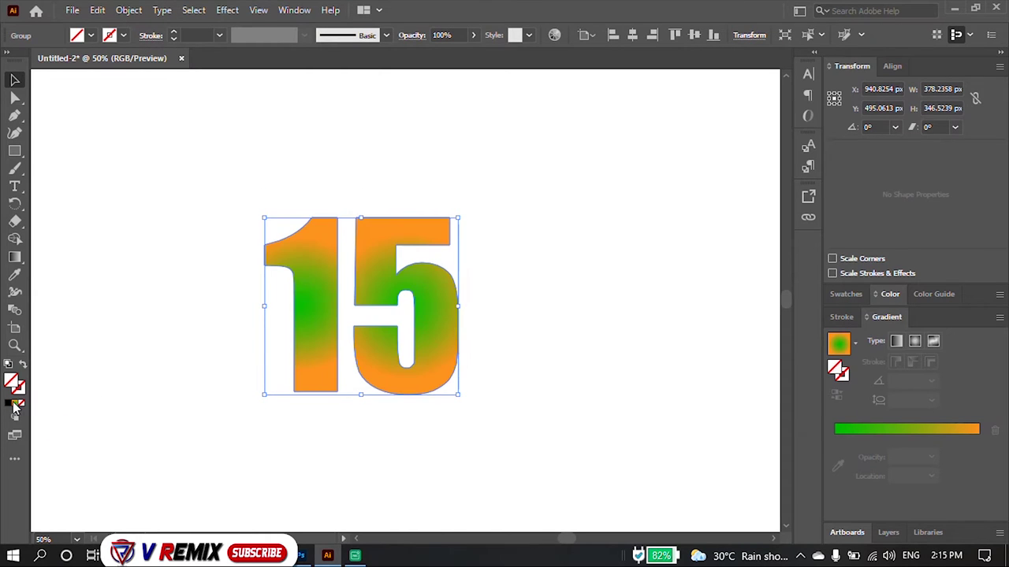
click(15, 403)
Step: Run the 15's gradient vertically and deepen the orange stop to G 137
key(g)
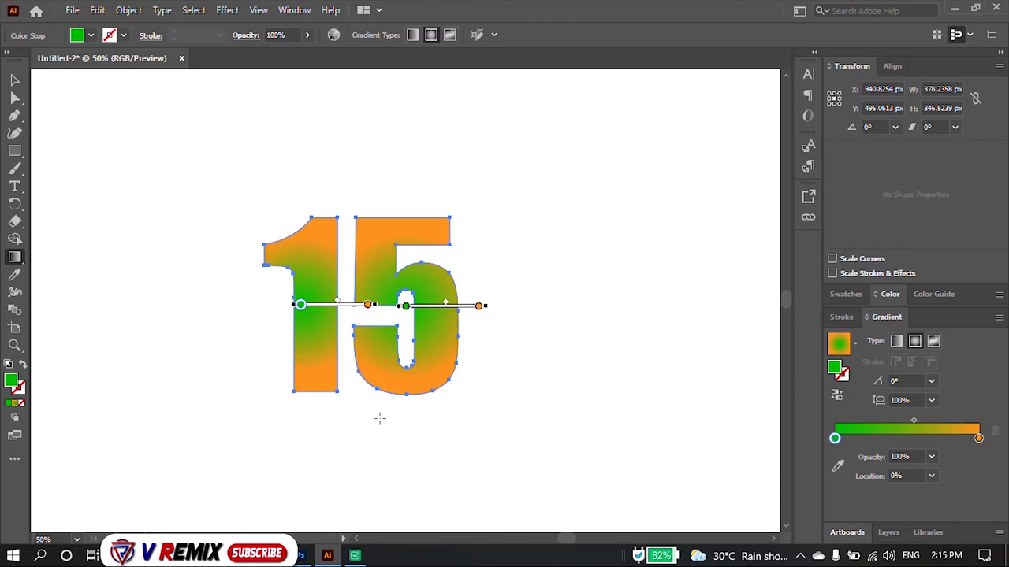
drag(379, 420, 384, 263)
drag(913, 421, 901, 421)
click(979, 438)
double_click(979, 438)
click(980, 440)
double_click(979, 438)
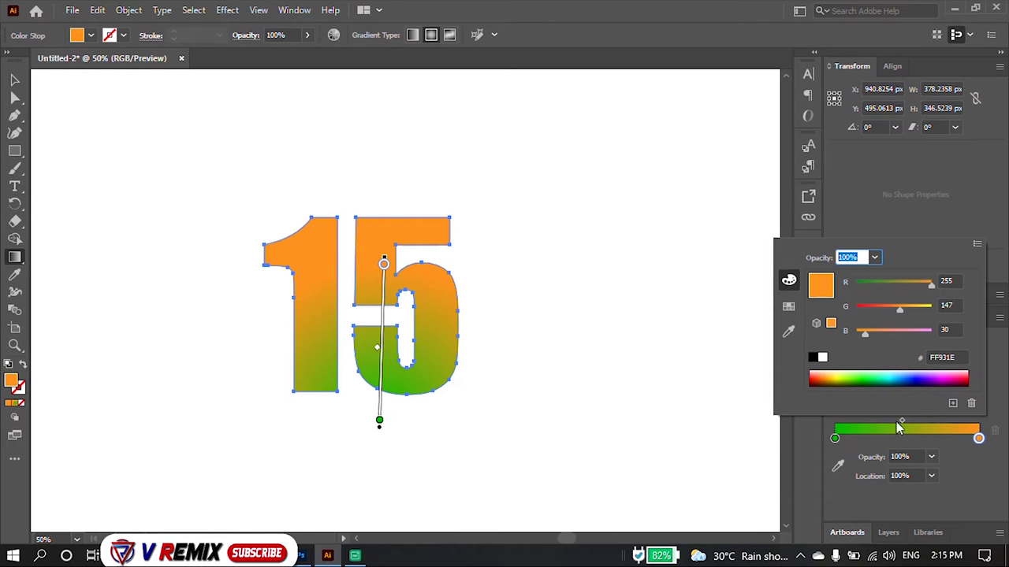
drag(900, 308, 897, 309)
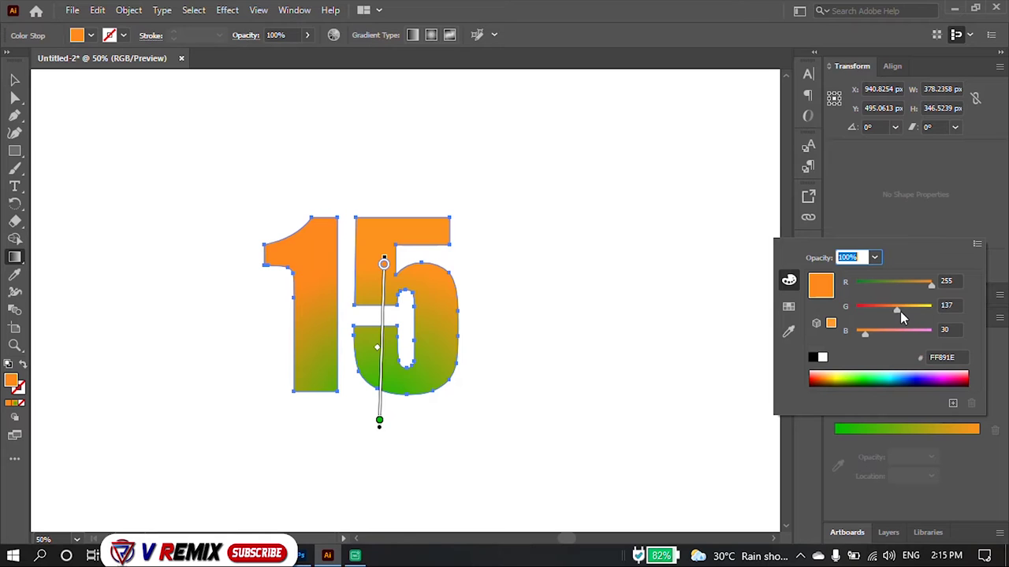
Step: Raise the gradient's orange and green ends, then start a text object over the 15
click(383, 265)
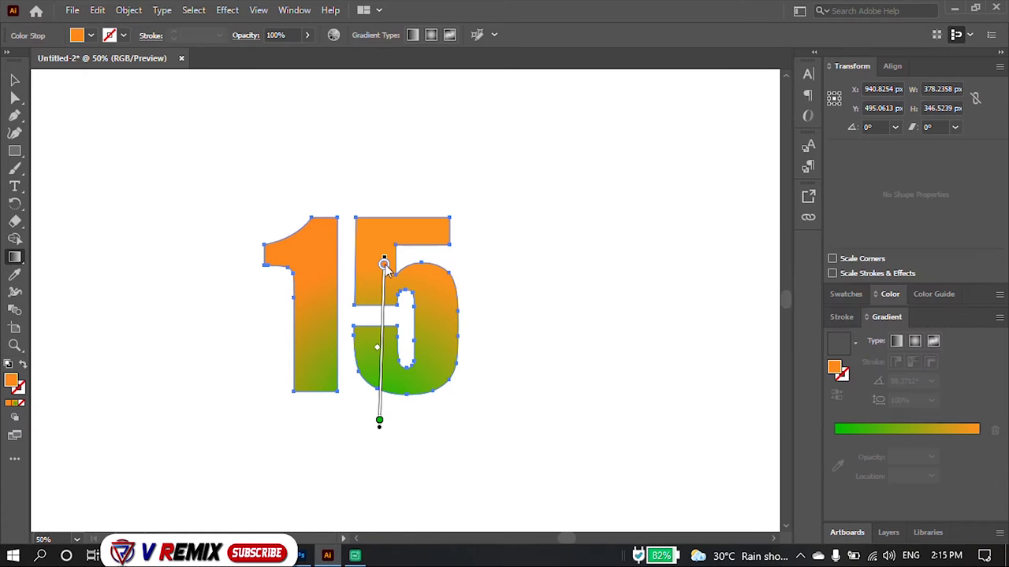
drag(384, 264, 384, 239)
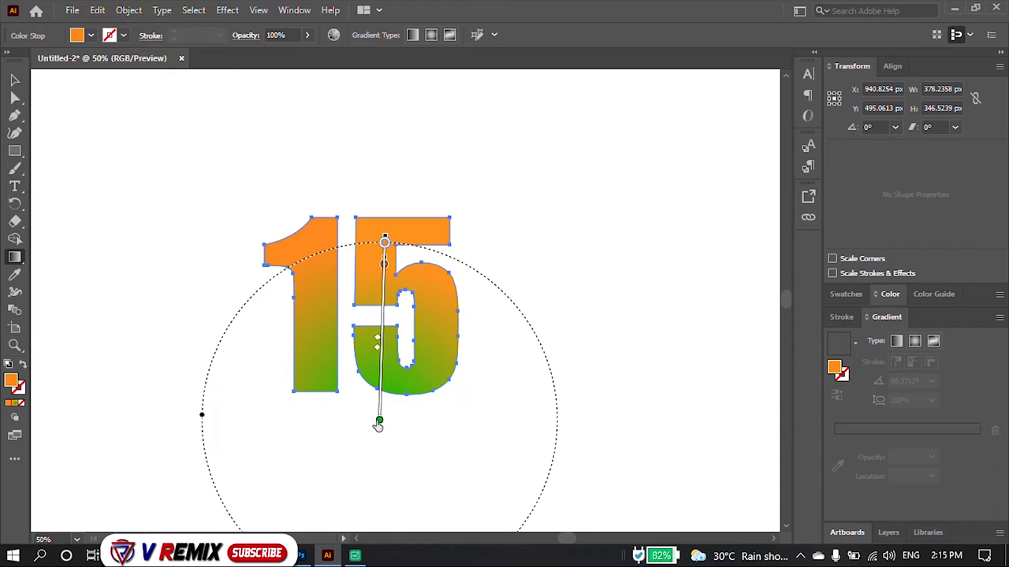
drag(380, 340, 380, 336)
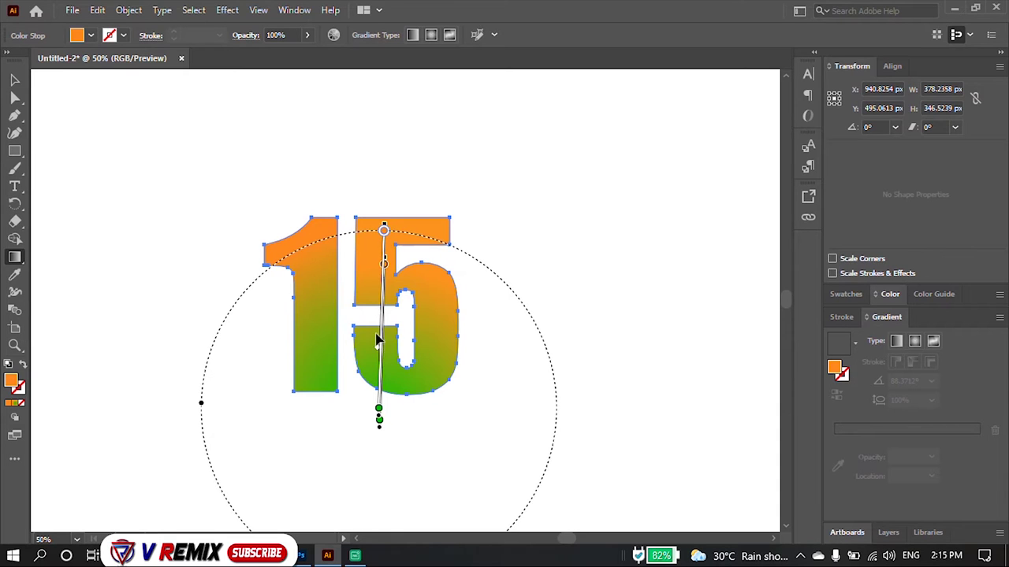
drag(379, 419, 380, 386)
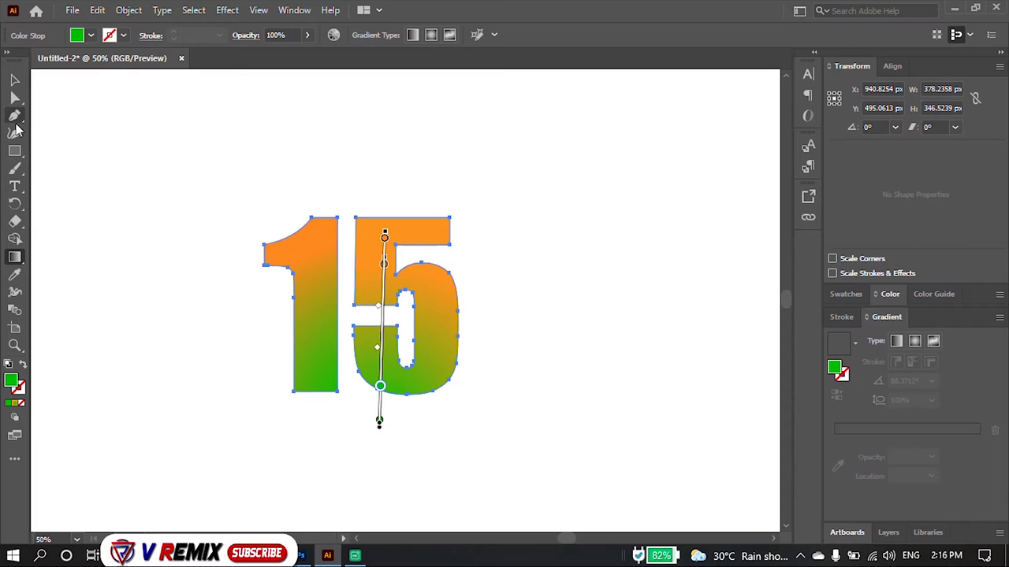
click(15, 186)
click(294, 303)
Step: Type '15 August', enlarge it across the 15, set it in Monotype Corsiva and reposition it
text(15 August)
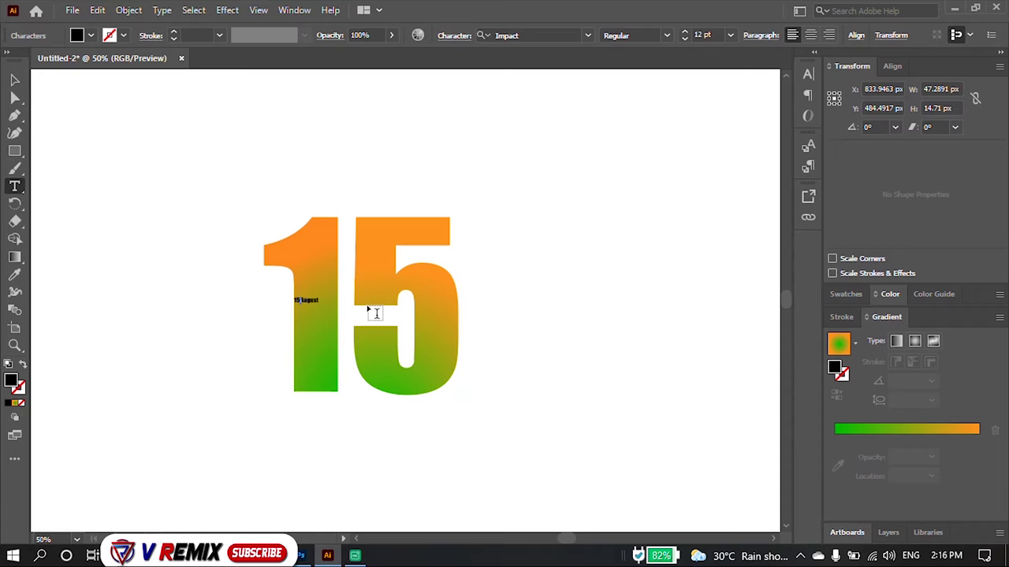
key(ctrl)
drag(311, 308, 594, 400)
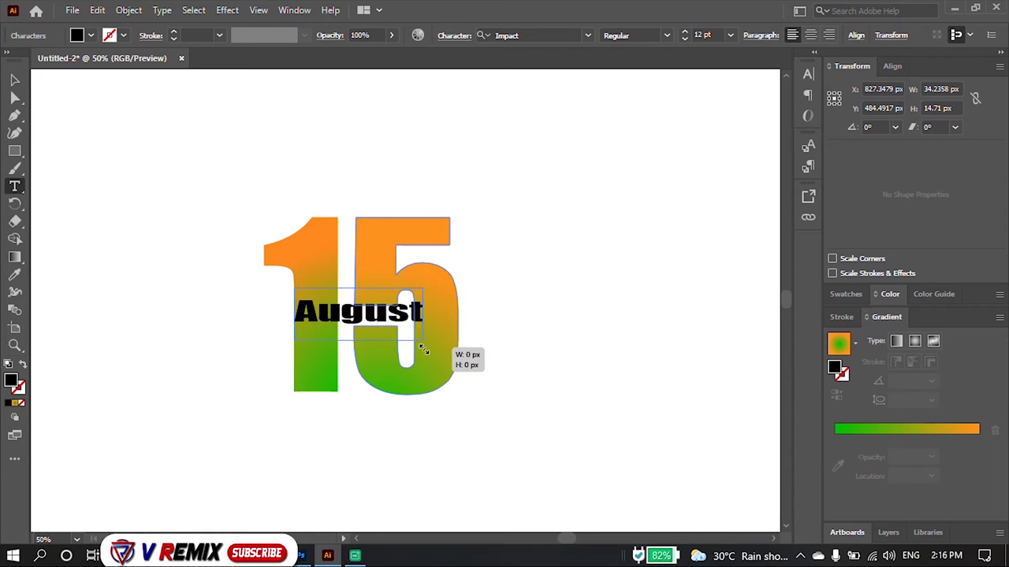
ctrl+click(596, 400)
double_click(400, 314)
click(587, 35)
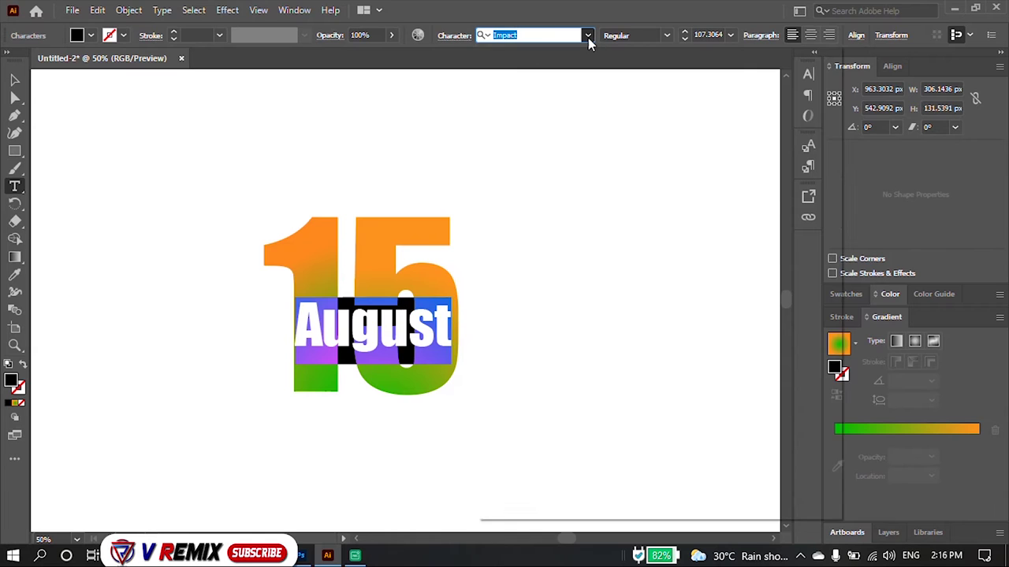
click(666, 130)
click(14, 80)
drag(355, 340, 403, 323)
Step: Change the August lettering's font to Gabriola
key(ctrl+plus)
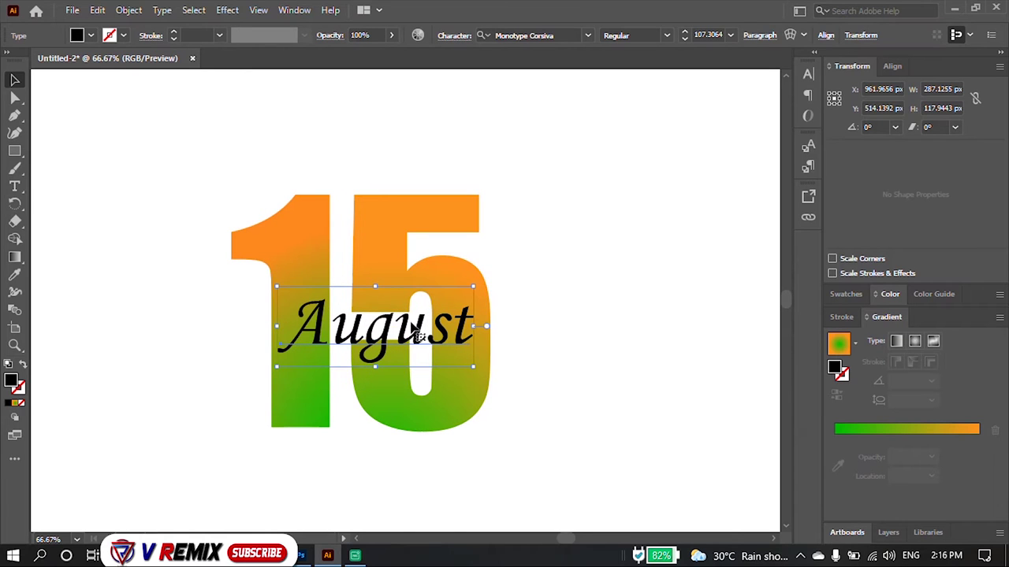
double_click(418, 335)
key(ctrl+a)
click(630, 35)
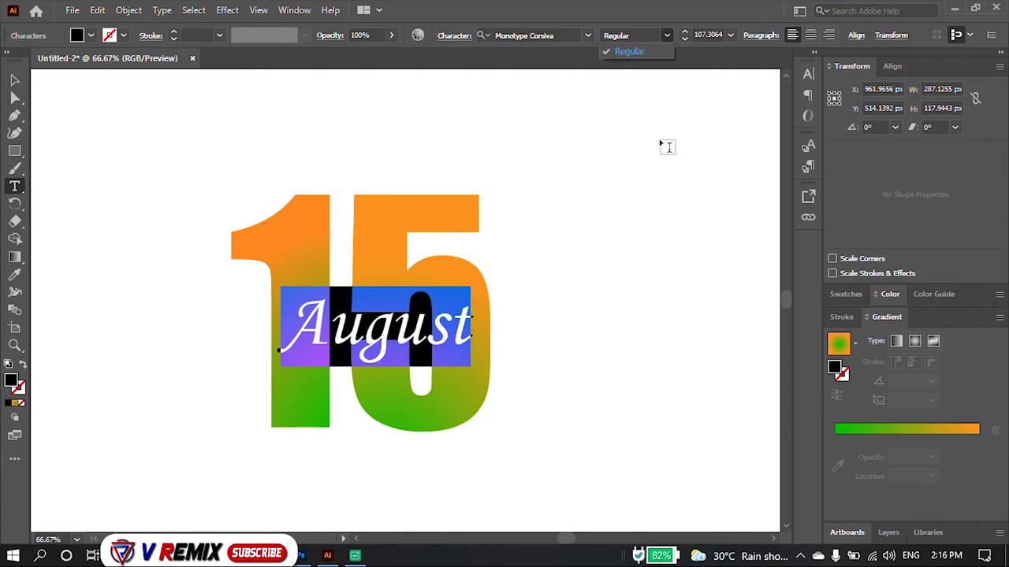
click(651, 37)
click(587, 36)
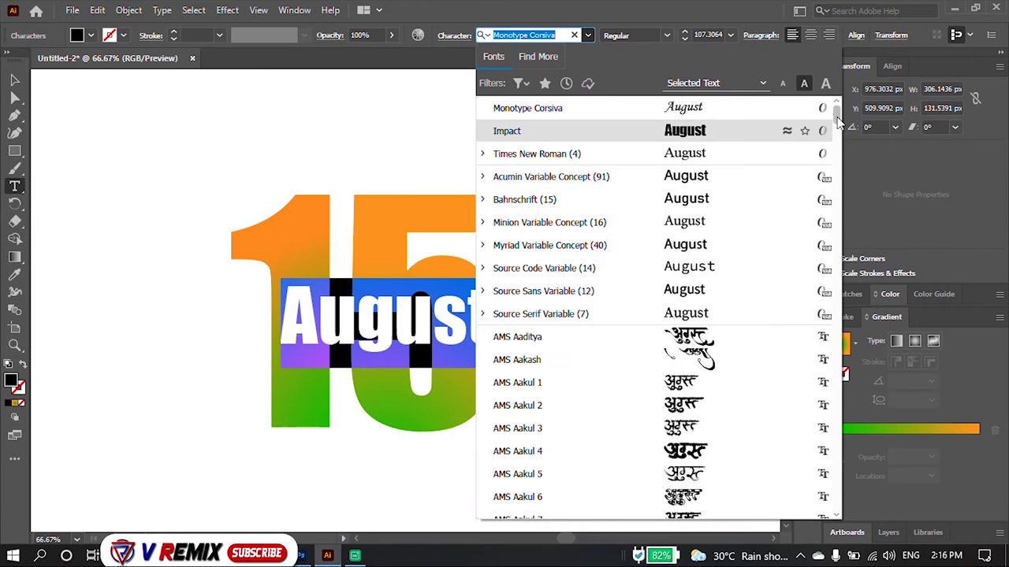
drag(837, 122, 851, 327)
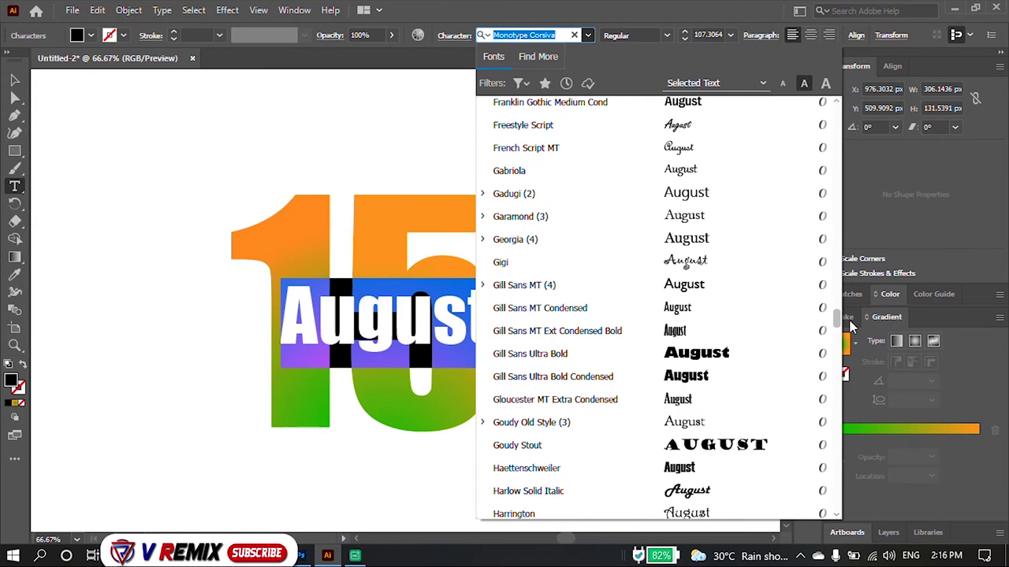
click(747, 182)
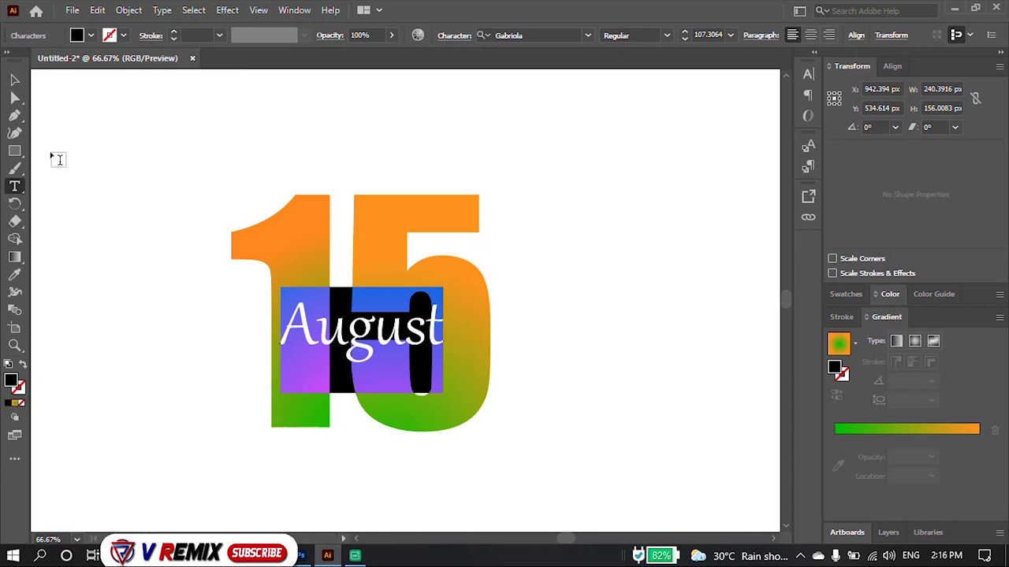
Step: Resize the August text and make its fill white
click(14, 80)
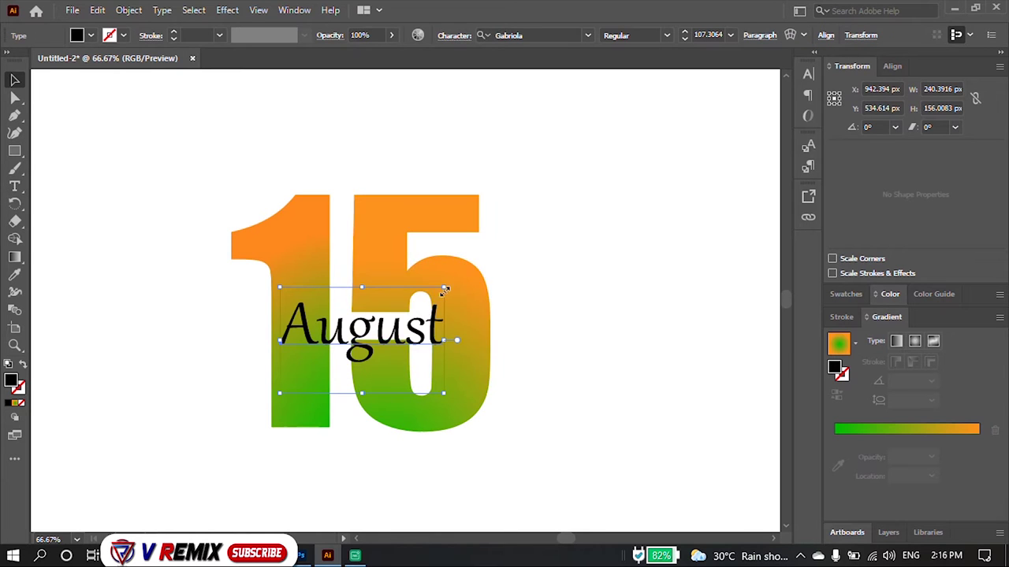
drag(445, 290, 504, 253)
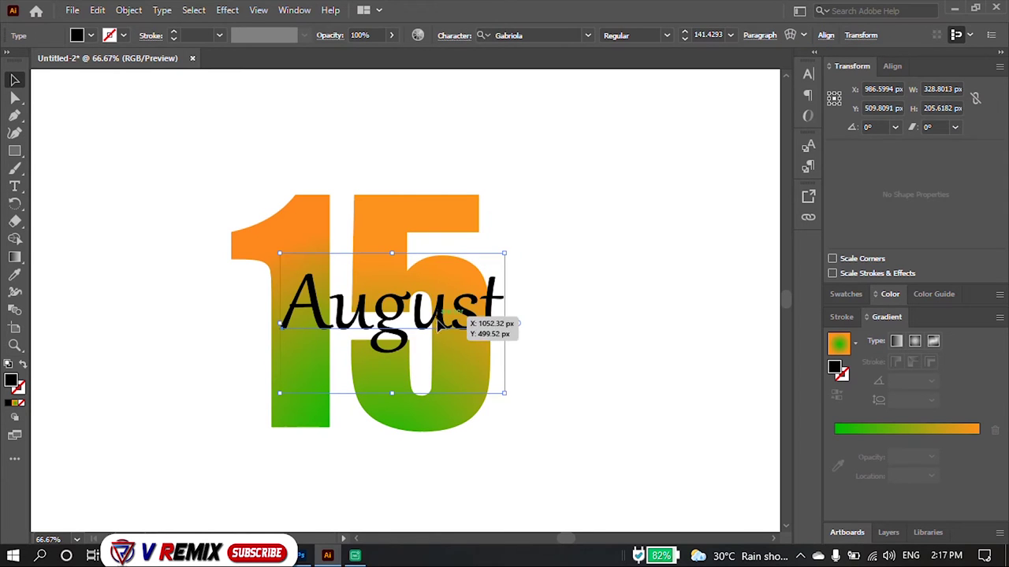
drag(441, 315, 432, 346)
drag(496, 284, 490, 294)
click(846, 317)
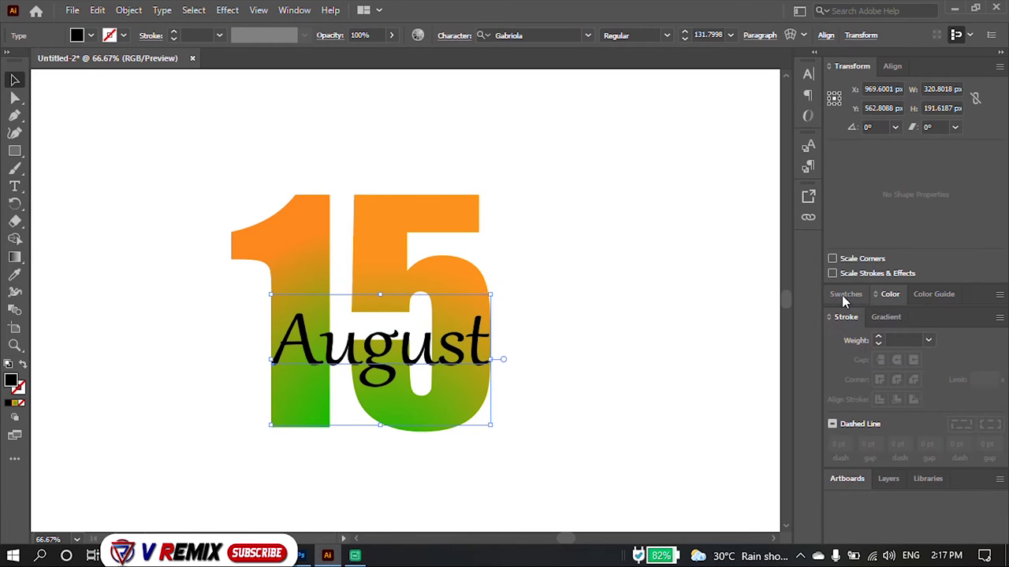
click(845, 294)
click(853, 340)
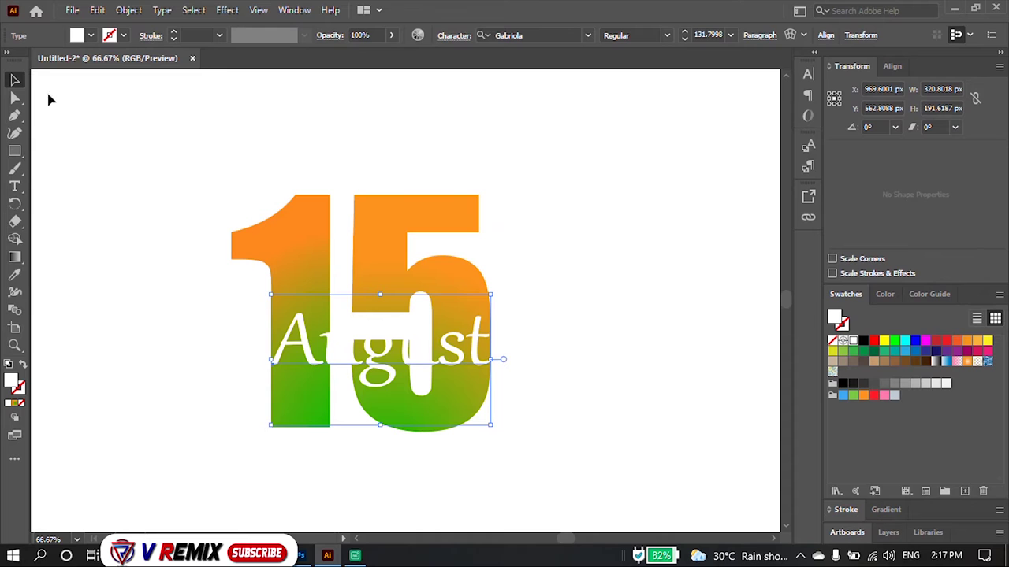
Step: Move August lower so it sits over the gradient 15
click(17, 83)
mouse_move(403, 363)
mouse_down()
mouse_move(398, 342)
mouse_move(379, 335)
mouse_up()
click(505, 310)
drag(381, 292, 385, 315)
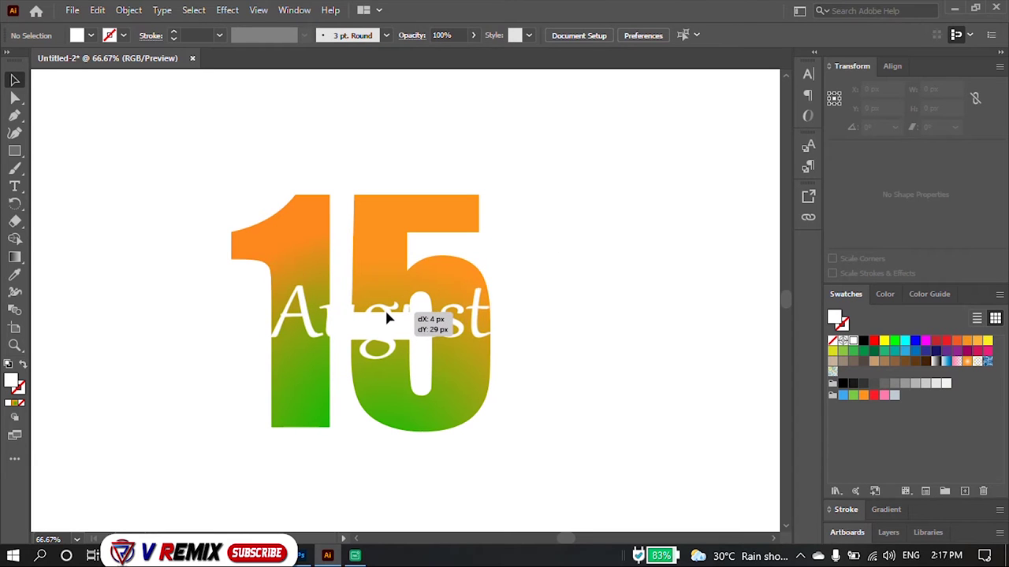
click(551, 292)
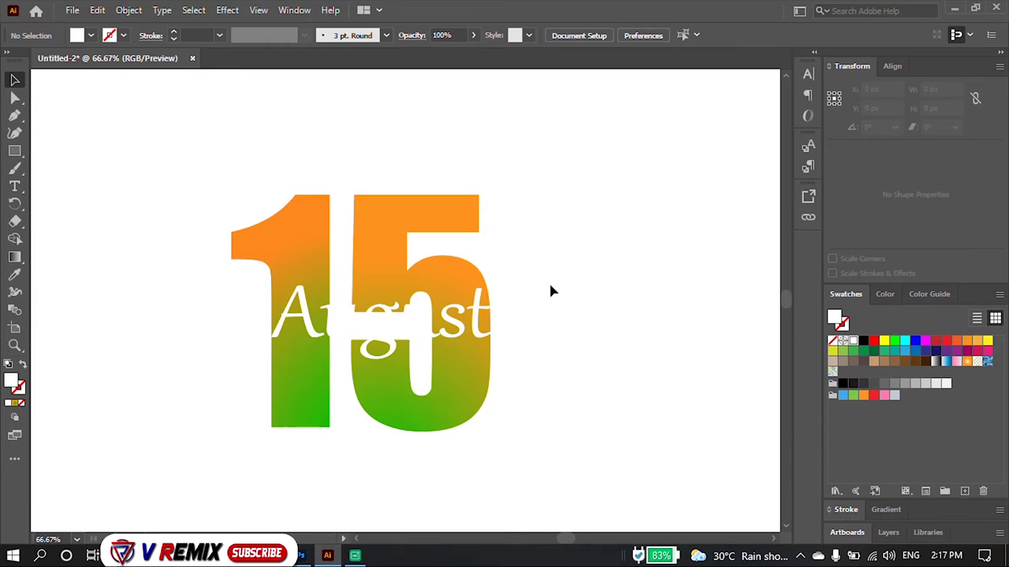
Step: Group the 15 and August artwork with Ctrl+G, then start a new document
scroll(549, 254, down, 2)
key(ctrl+a)
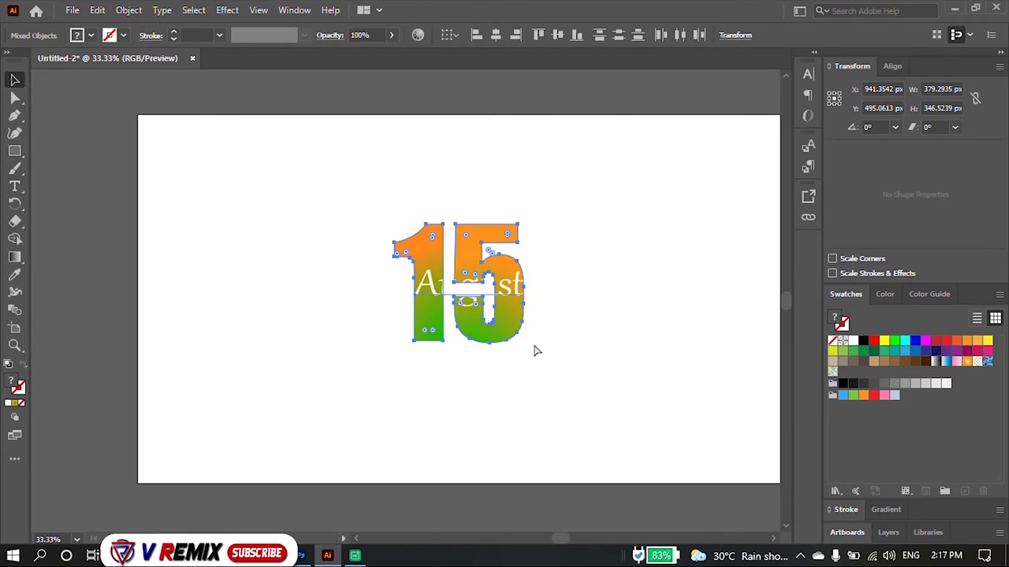
key(ctrl+g)
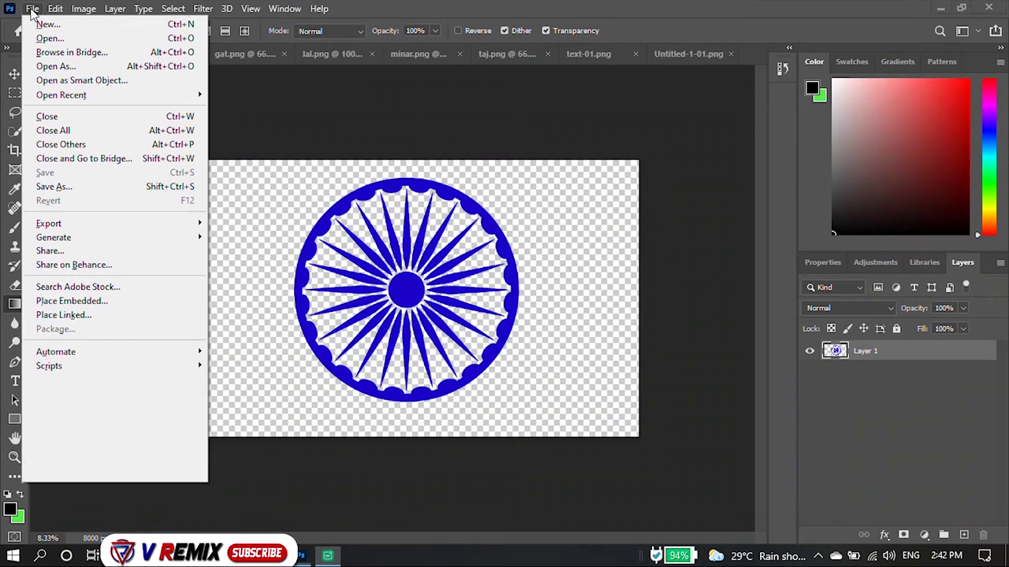
click(36, 25)
Step: Create a 1920×1080 document with 300 ppi resolution
double_click(700, 242)
text(300)
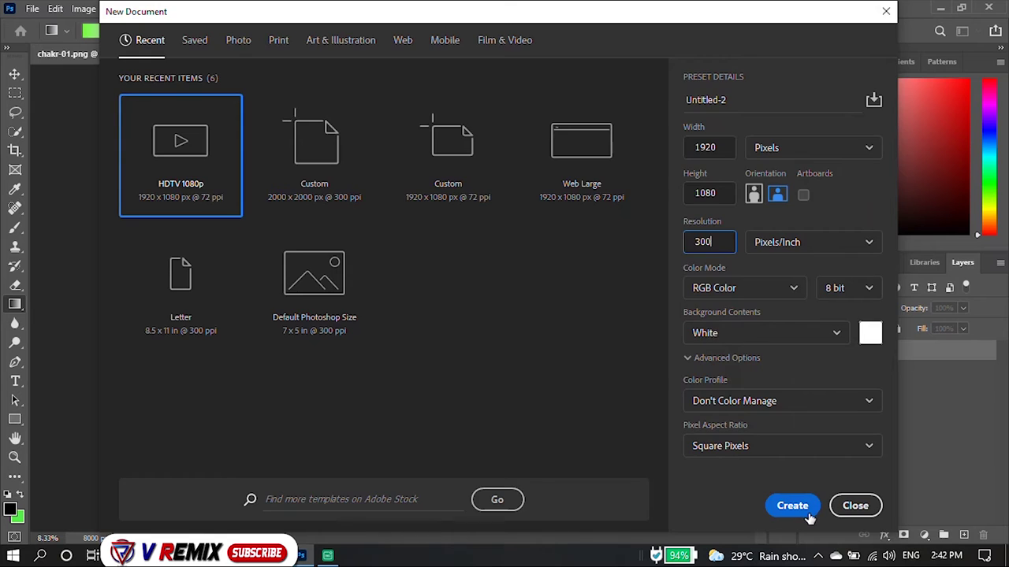
click(793, 506)
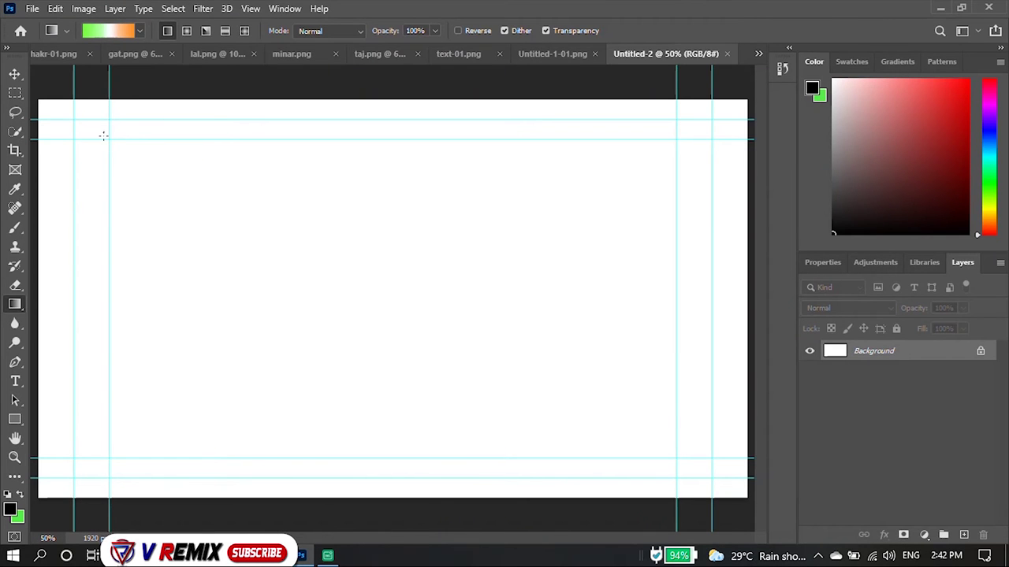
Step: Fill the canvas with a steep diagonal orange-white-green gradient
click(118, 31)
click(631, 72)
drag(637, 494, 404, 126)
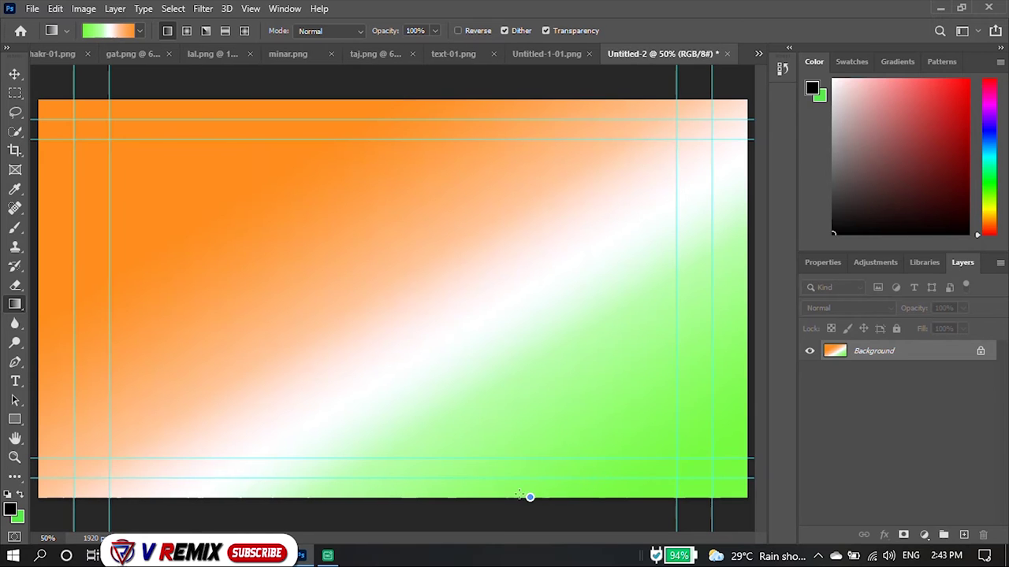
drag(529, 497, 308, 102)
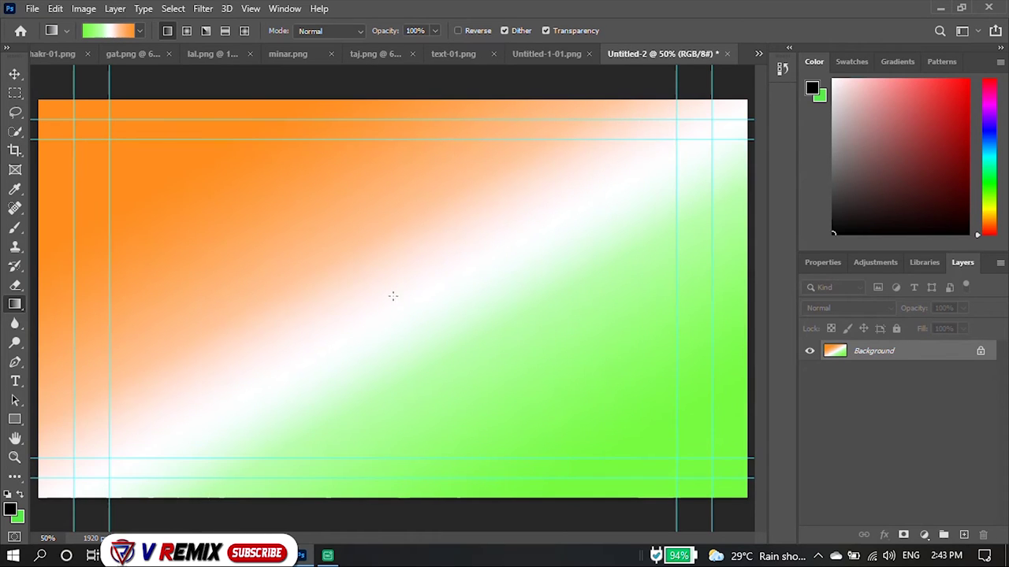
scroll(369, 297, down, 1)
scroll(480, 263, down, 1)
scroll(726, 299, up, 1)
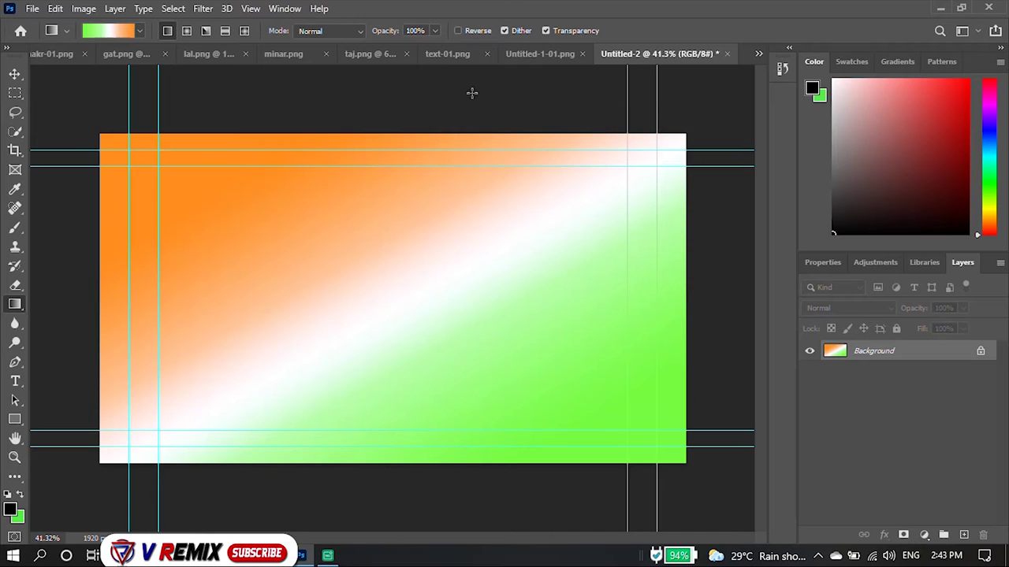
click(540, 53)
Step: Drag the chakra into the banner and scale it down, centred over the gradient
click(71, 53)
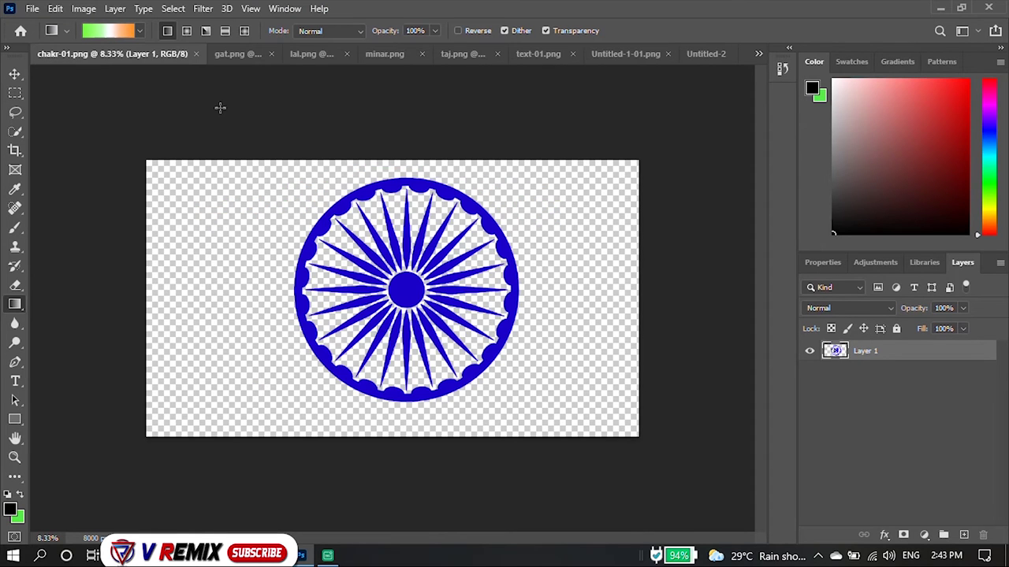
click(14, 73)
drag(408, 296, 387, 288)
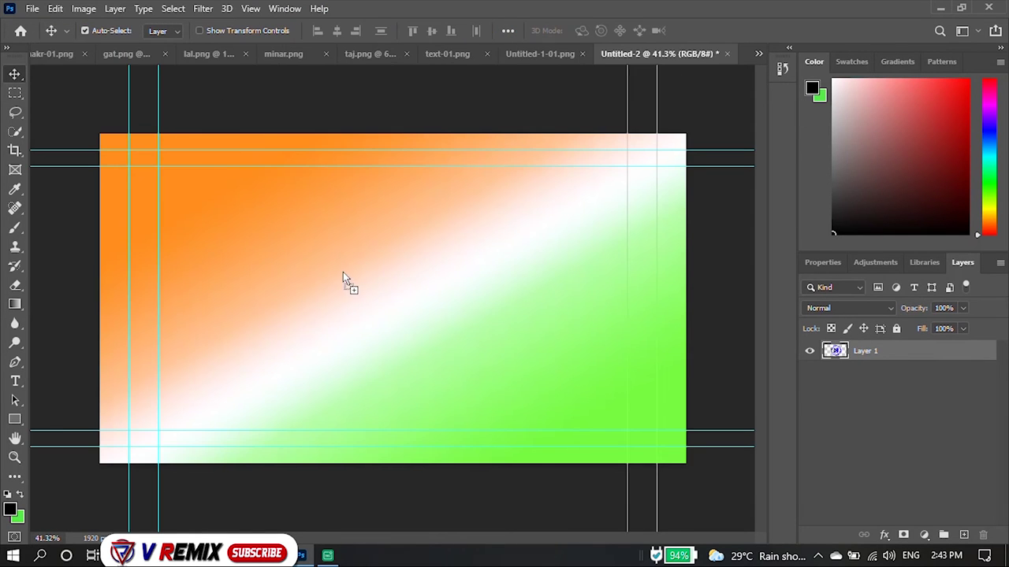
key(ctrl+t)
scroll(432, 256, down, 3)
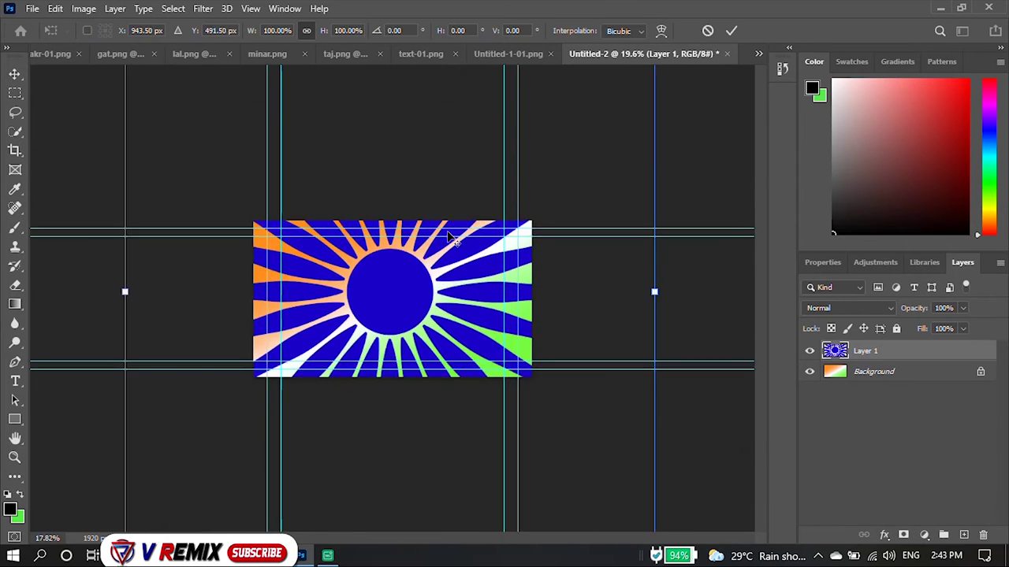
scroll(432, 256, down, 3)
mouse_move(536, 158)
mouse_down()
mouse_move(437, 226)
mouse_move(349, 333)
mouse_up()
mouse_move(263, 466)
mouse_down()
mouse_move(308, 371)
mouse_move(386, 300)
mouse_move(393, 280)
mouse_up()
scroll(386, 299, up, 3)
key(Return)
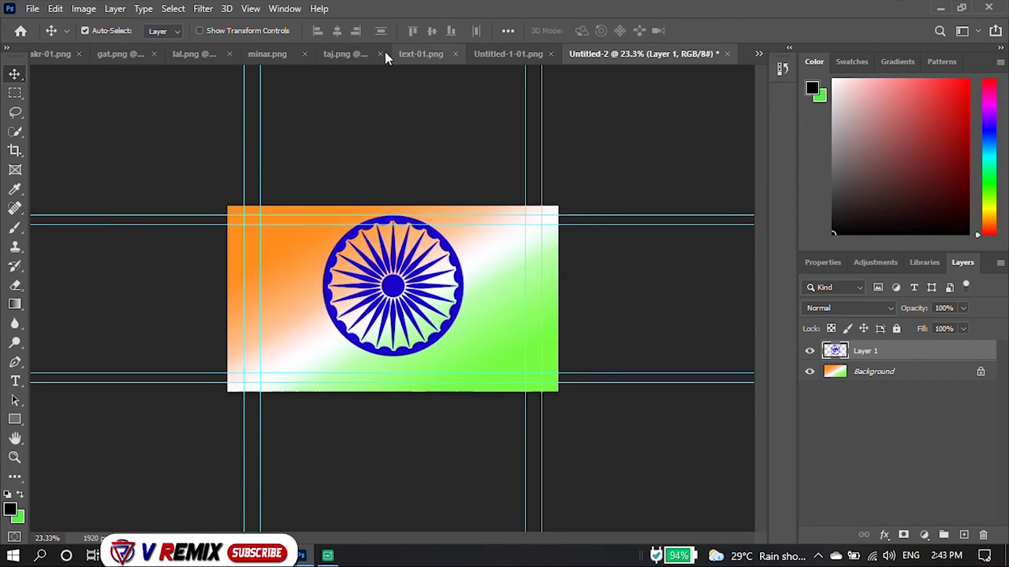
Step: Add India Gate, Red Fort, Qutub Minar and Taj Mahal as layers, with the Taj Mahal on the right
click(121, 54)
mouse_move(394, 236)
mouse_down()
mouse_move(392, 292)
mouse_move(434, 299)
mouse_up()
click(194, 53)
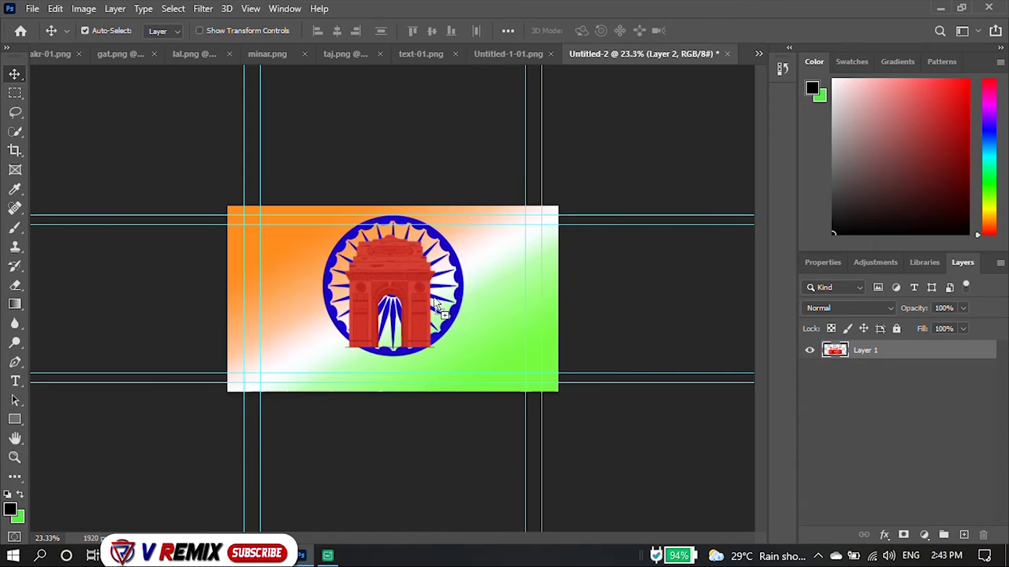
click(266, 54)
drag(378, 268, 393, 267)
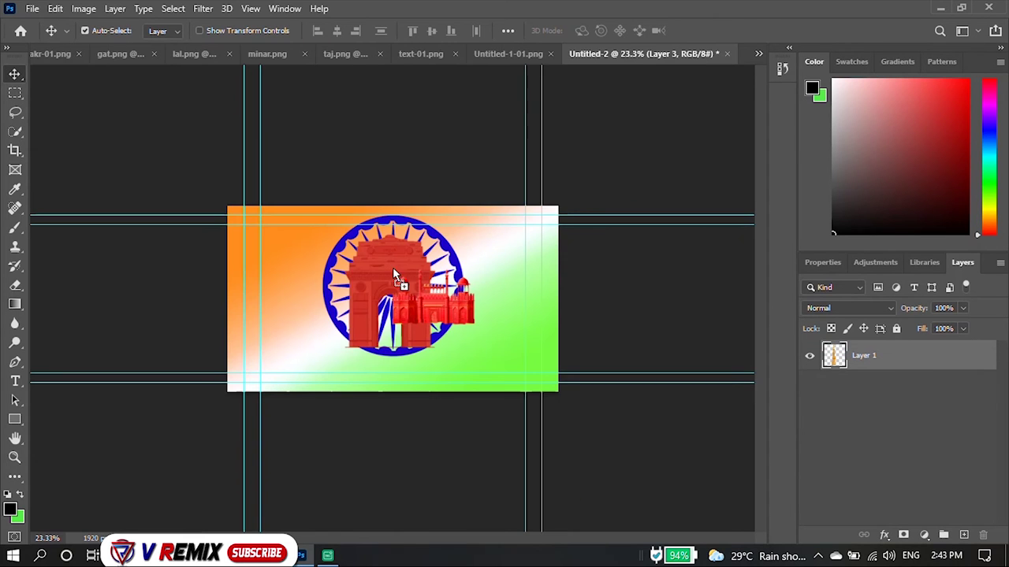
click(344, 54)
mouse_move(473, 237)
mouse_down()
mouse_move(411, 305)
mouse_move(631, 269)
mouse_up()
drag(358, 347, 228, 330)
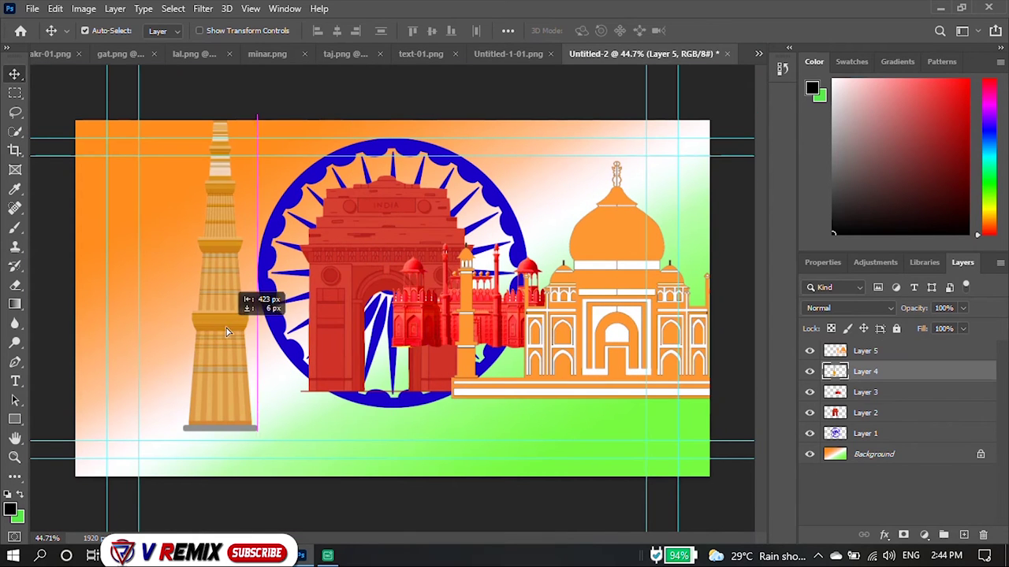
Step: Move the Qutub Minar to the far left, then scale India Gate to about 58% beside it
drag(328, 342, 275, 354)
key(ctrl+t)
drag(415, 189, 346, 288)
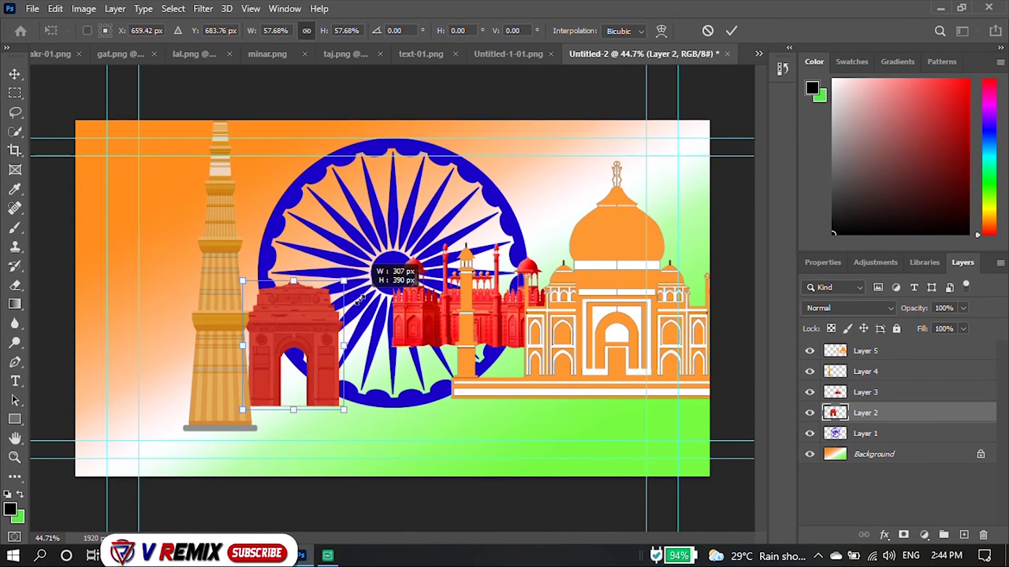
drag(337, 355, 334, 302)
key(Return)
Step: Shrink the Qutub Minar to under half size and place it beside India Gate
click(227, 306)
key(ctrl+t)
mouse_move(259, 110)
mouse_down()
mouse_move(235, 266)
mouse_move(214, 298)
mouse_up()
drag(200, 404, 242, 335)
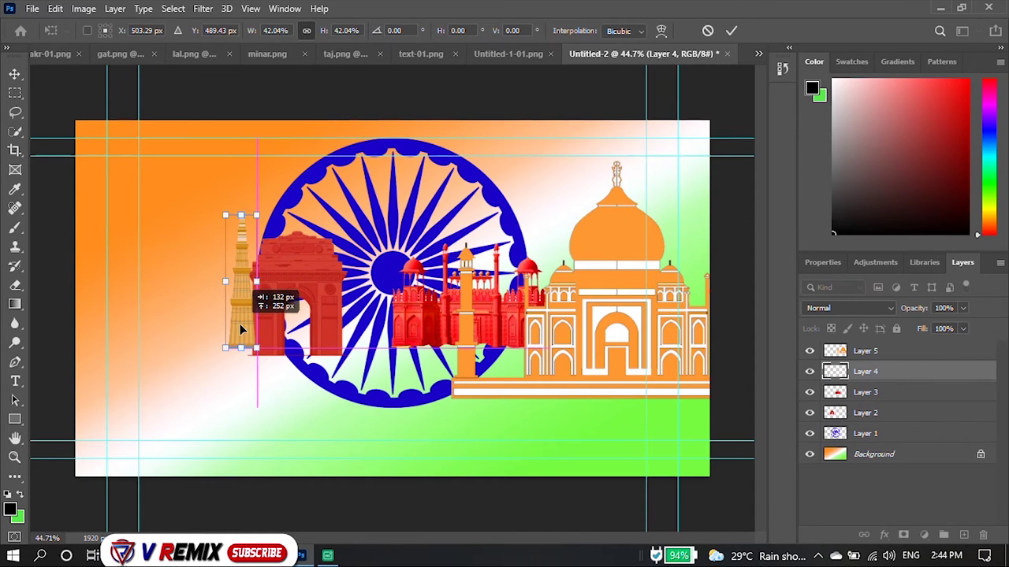
key(Return)
Step: Enlarge the Red Fort slightly and position it beside India Gate
drag(425, 296, 377, 290)
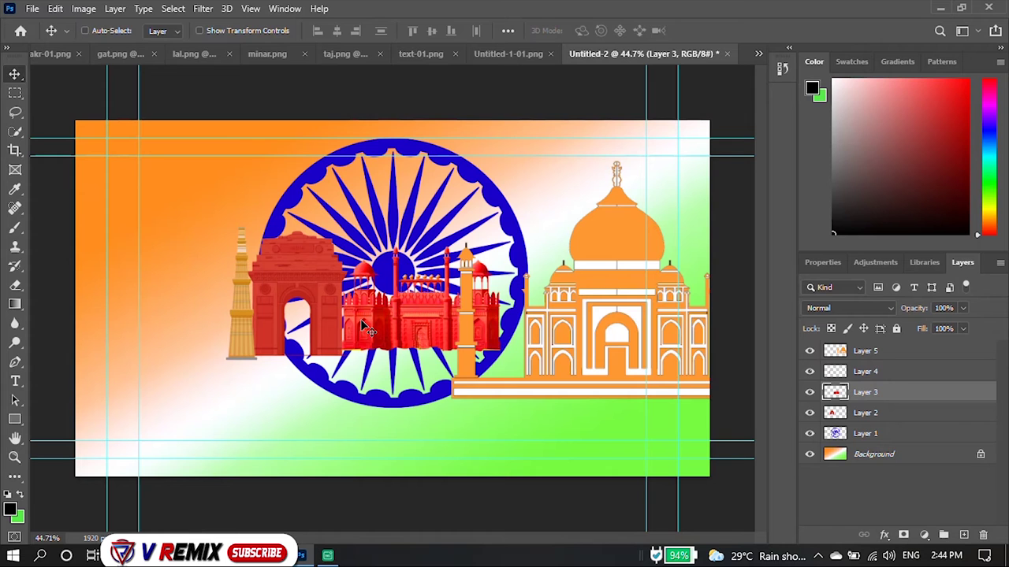
key(ctrl+t)
drag(498, 246, 527, 226)
drag(497, 304, 479, 309)
key(Return)
Step: Scale the Taj Mahal down and place it beside the Red Fort
click(571, 338)
key(ctrl+t)
mouse_move(387, 141)
mouse_down()
mouse_move(476, 214)
mouse_move(529, 232)
mouse_up()
drag(609, 368, 537, 335)
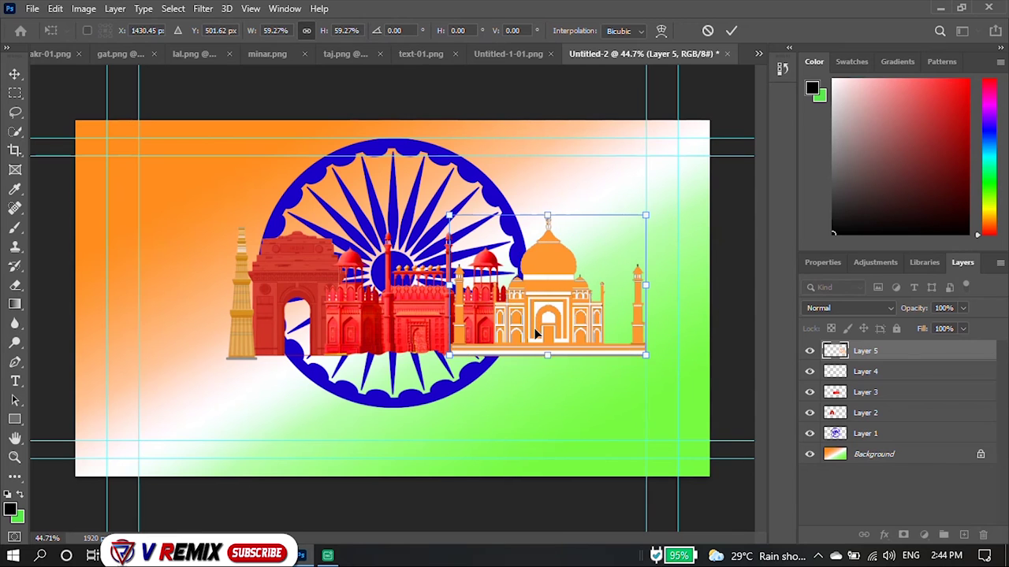
key(Return)
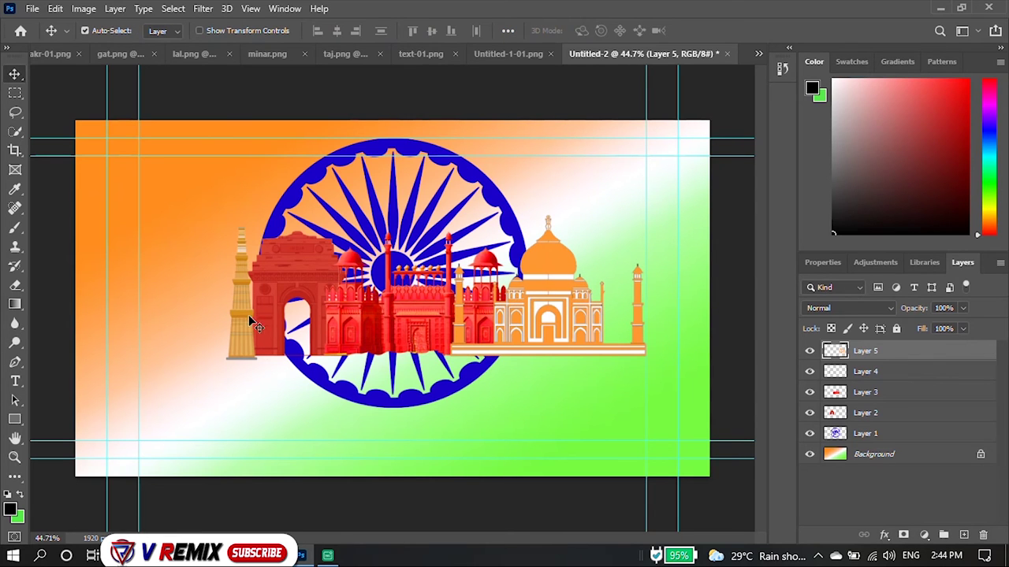
Step: Put the Taj Mahal layer beneath the Red Fort and raise it about 38 px
drag(249, 314, 246, 310)
click(383, 331)
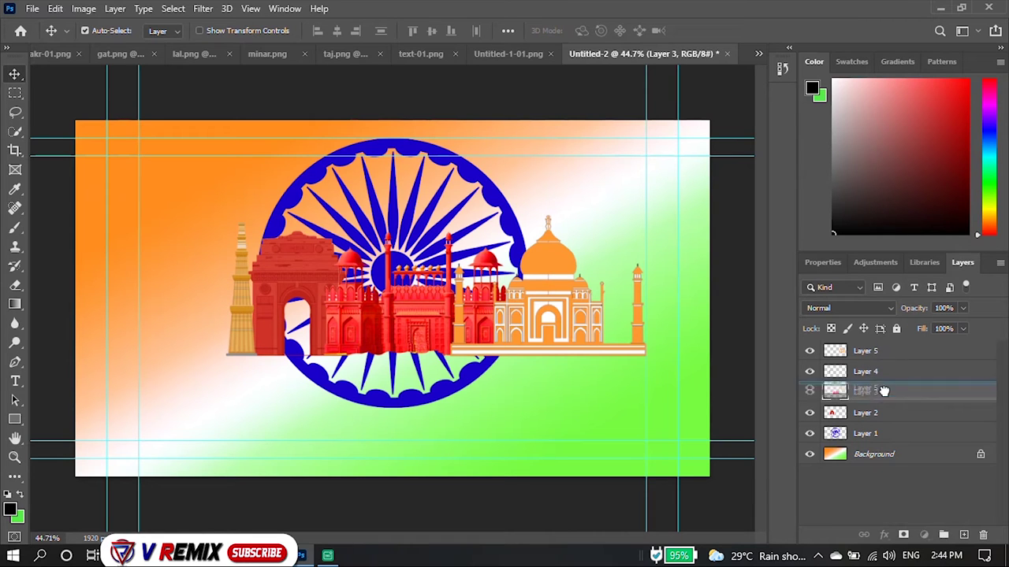
drag(881, 379, 888, 401)
drag(575, 327, 574, 313)
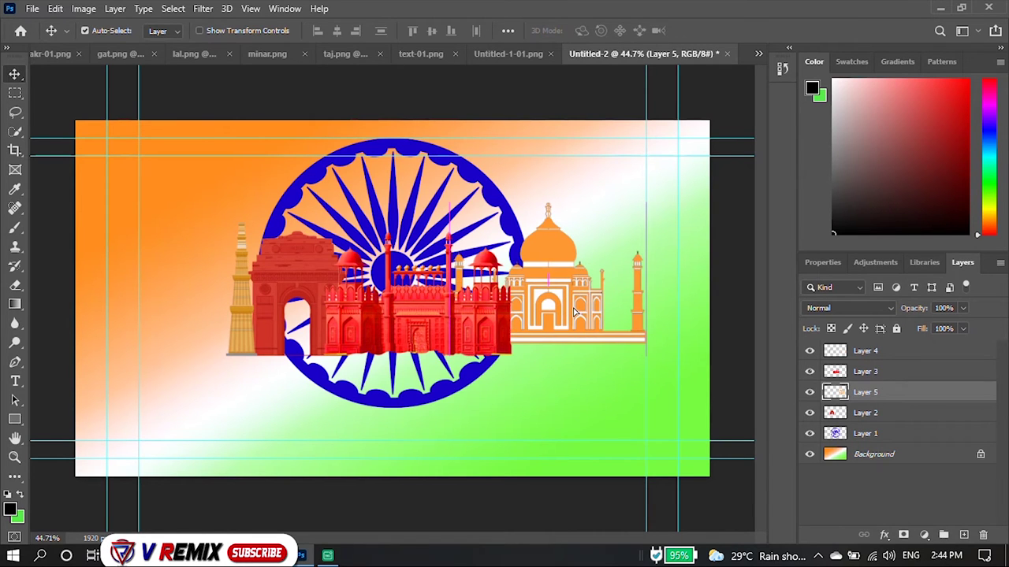
Step: Fine-tune the monument row, nudging each into place and lowering the Taj Mahal 20 px
drag(313, 304, 319, 299)
mouse_move(254, 298)
mouse_down()
mouse_move(261, 295)
mouse_move(242, 308)
mouse_up()
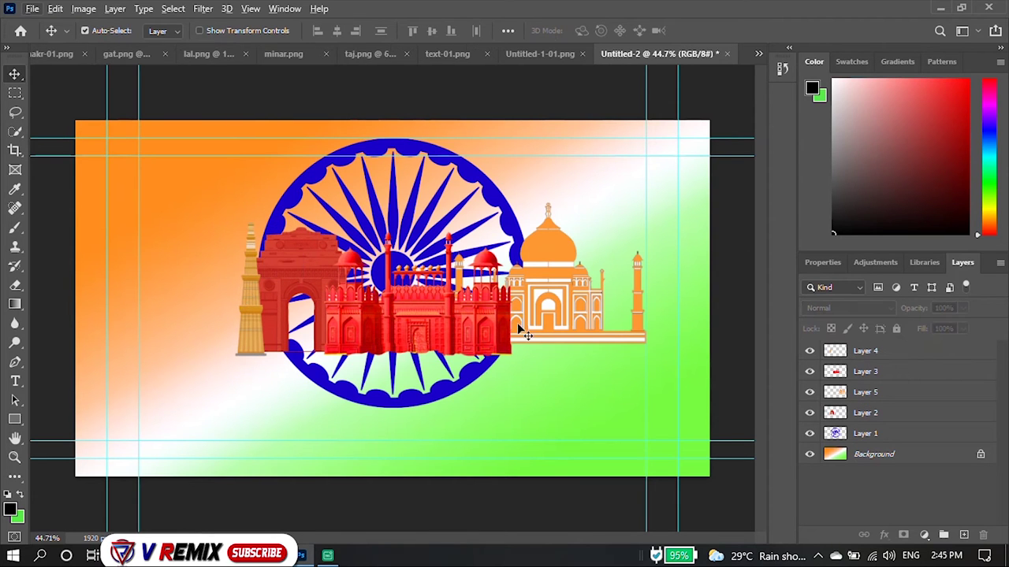
scroll(408, 320, up, 2)
drag(408, 323, 399, 325)
drag(250, 252, 244, 254)
drag(224, 288, 207, 287)
drag(670, 279, 669, 294)
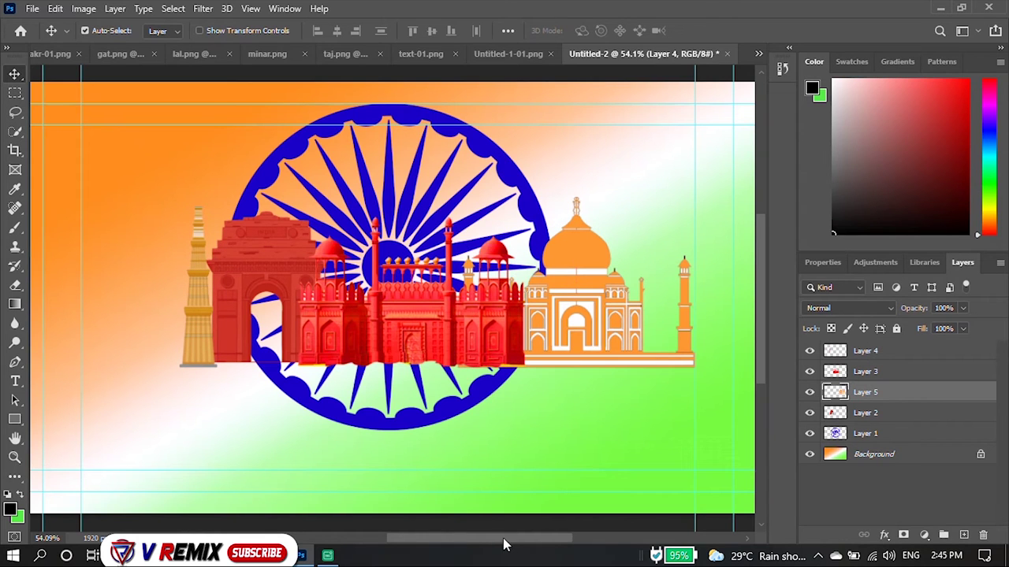
key(ctrl+t)
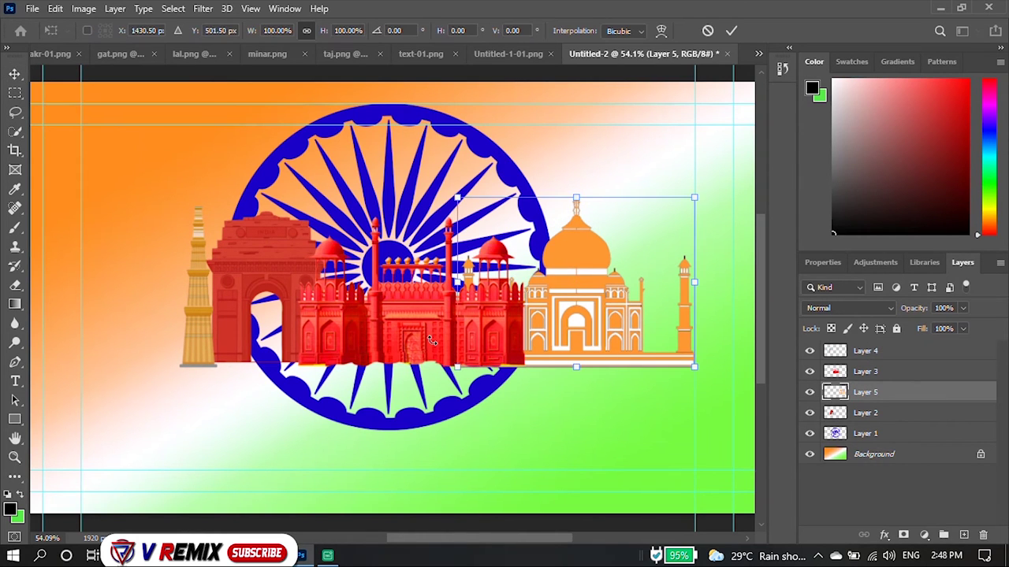
Step: Enlarge the Red Fort to about 119% and move it left and down
key(Return)
click(432, 340)
key(ctrl+t)
drag(442, 315, 426, 319)
drag(508, 223, 552, 191)
mouse_move(459, 308)
mouse_down()
mouse_move(438, 344)
mouse_move(433, 327)
mouse_up()
key(Return)
Step: Rearrange the heights of the Taj Mahal, India Gate, Qutub Minar and Red Fort
mouse_move(604, 293)
mouse_down()
mouse_move(560, 259)
mouse_move(560, 247)
mouse_move(565, 262)
mouse_up()
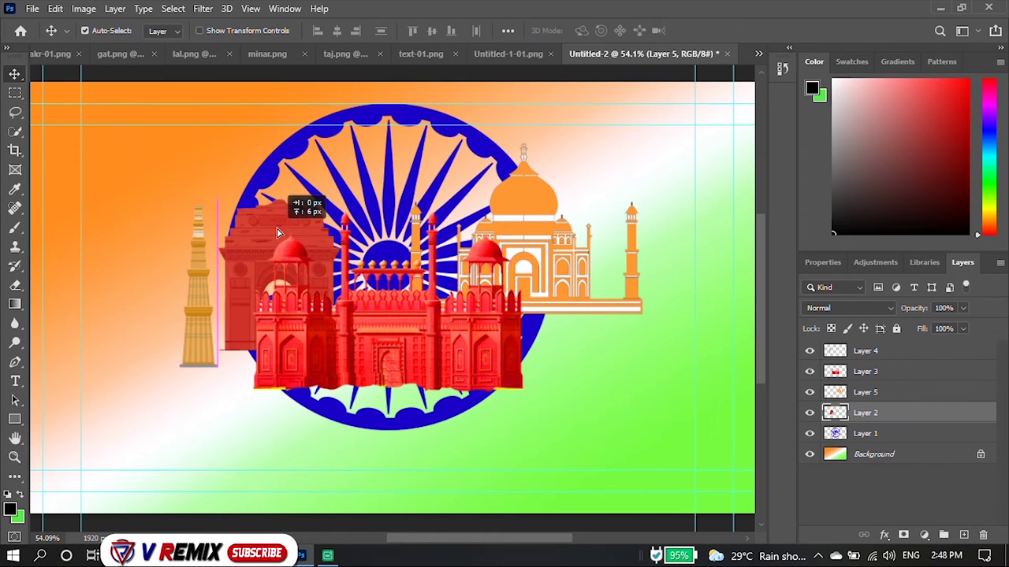
drag(276, 260, 276, 224)
mouse_move(213, 267)
mouse_down()
mouse_move(213, 222)
mouse_move(222, 227)
mouse_up()
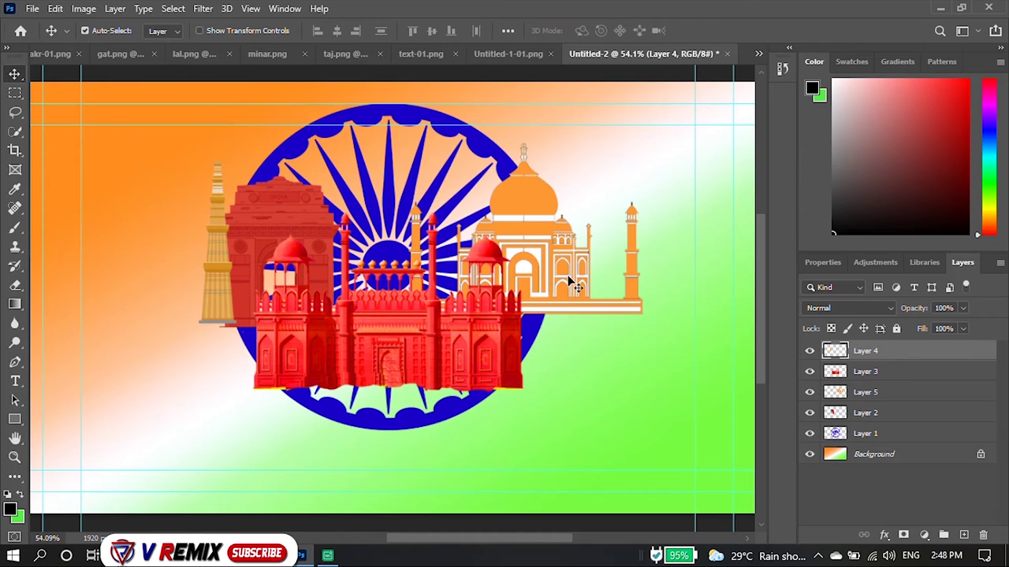
key(ctrl+z)
key(ctrl+z)
drag(364, 287, 364, 264)
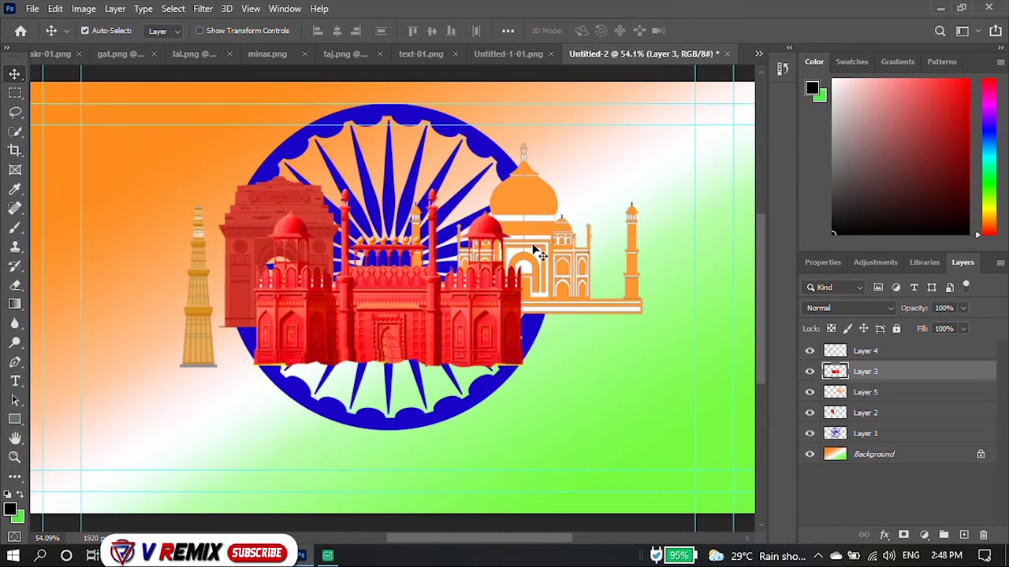
drag(534, 251, 500, 233)
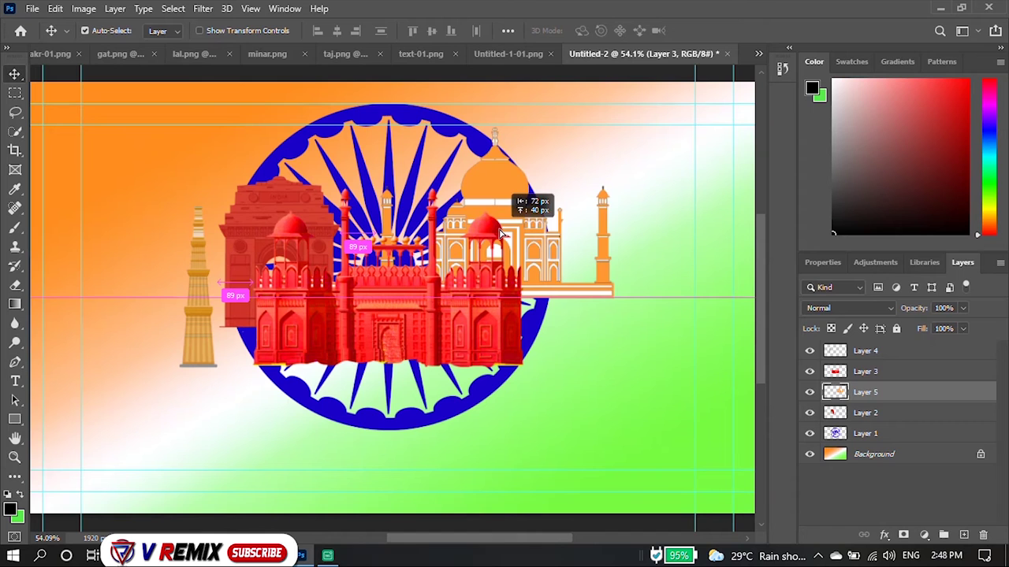
drag(499, 233, 525, 241)
drag(410, 328, 410, 366)
mouse_move(512, 268)
mouse_down()
mouse_move(509, 242)
mouse_move(525, 241)
mouse_up()
drag(426, 324, 426, 328)
mouse_move(298, 216)
mouse_down()
mouse_move(297, 242)
mouse_move(228, 276)
mouse_up()
Step: Shrink the Red Fort to about 86% and scale the Taj Mahal down, moving it right
click(361, 357)
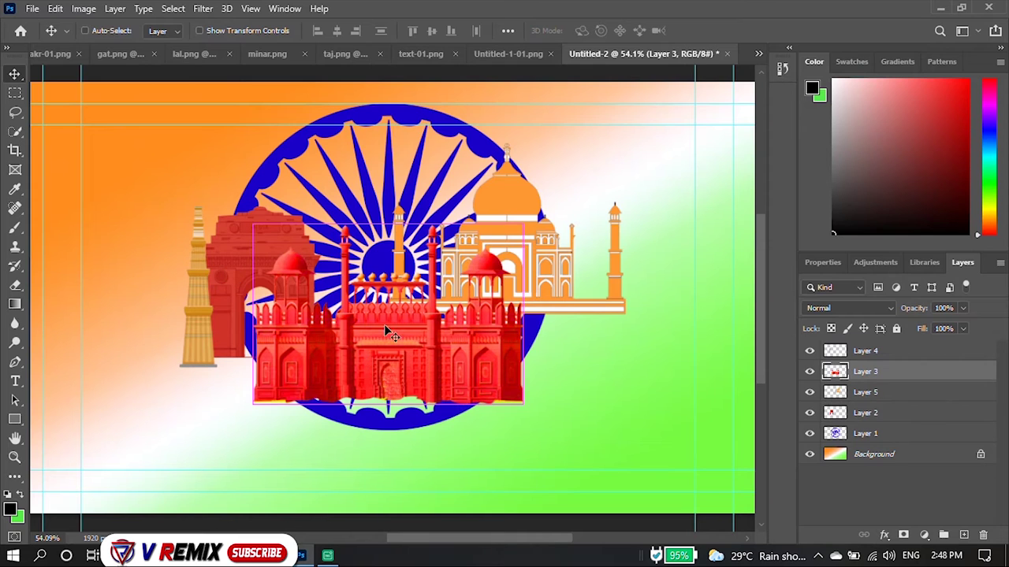
key(ctrl+t)
drag(384, 323, 402, 347)
key(Return)
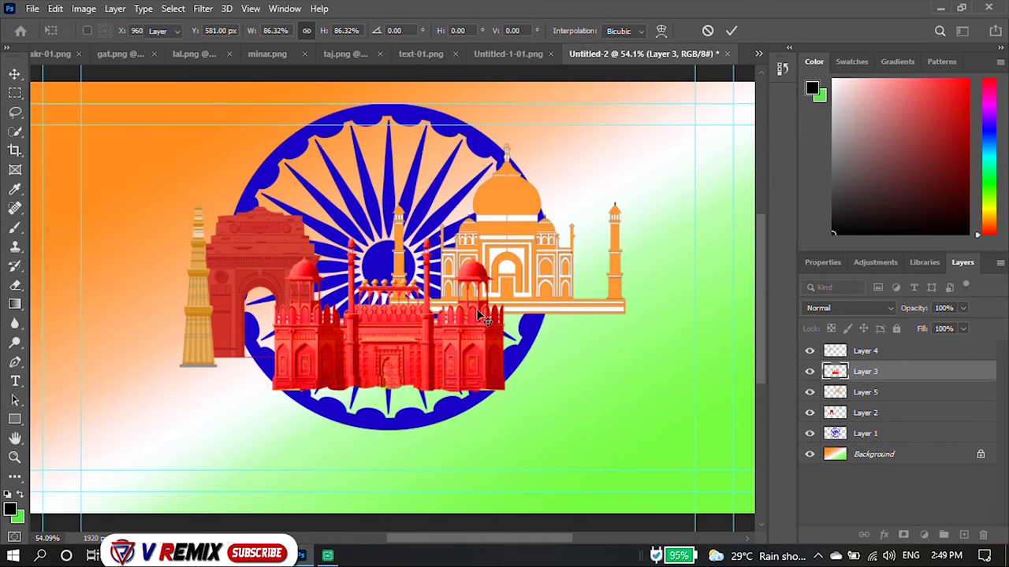
click(529, 247)
key(ctrl+t)
mouse_move(619, 141)
mouse_down()
mouse_move(606, 187)
mouse_move(597, 180)
mouse_up()
drag(512, 226, 563, 302)
key(Return)
Step: Lower India Gate and the Qutub Minar and shift both slightly right
drag(270, 236, 270, 252)
drag(200, 277, 203, 330)
click(267, 281)
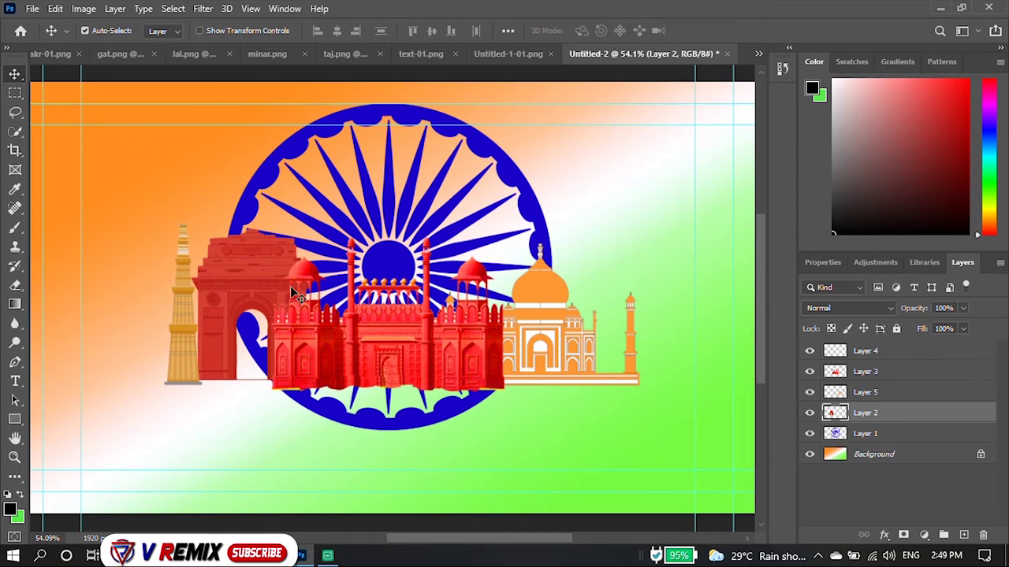
drag(255, 279, 262, 281)
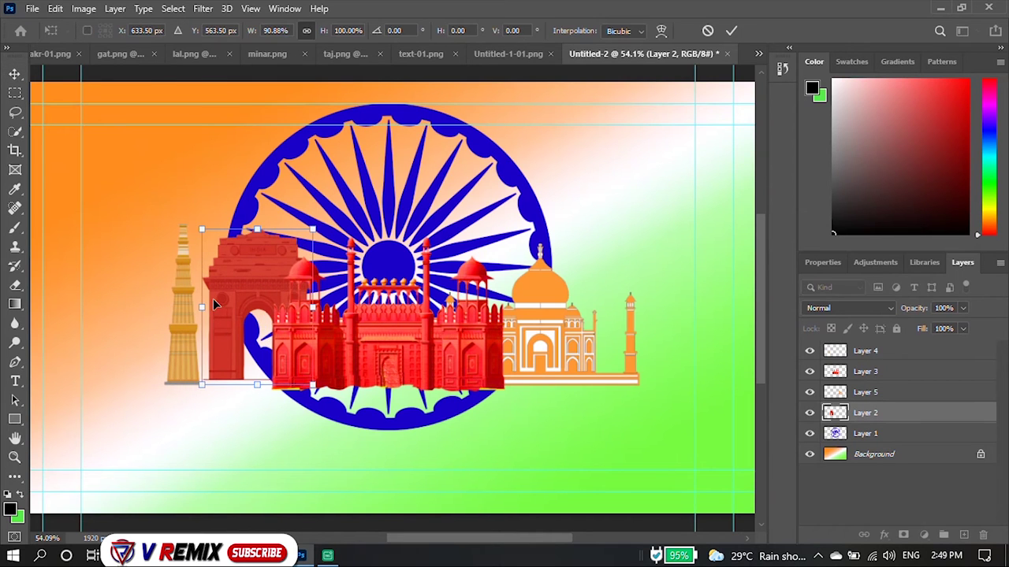
ctrl+drag(178, 304, 198, 304)
Step: Narrow the Taj Mahal from its right side and the Red Fort to about 94% width
click(559, 360)
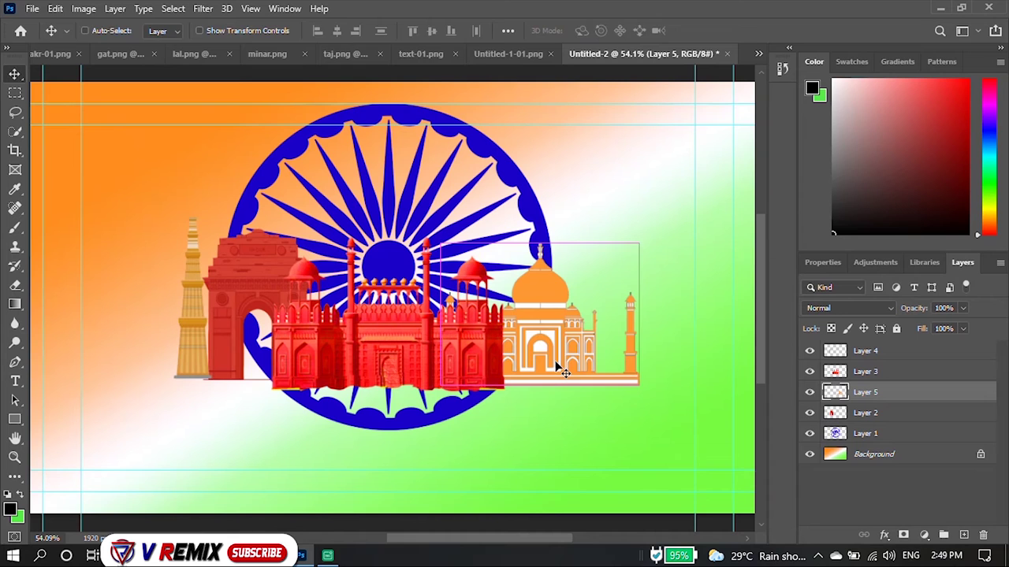
key(ctrl+t)
drag(639, 313, 618, 314)
key(Return)
click(473, 331)
key(ctrl+t)
drag(504, 314, 494, 313)
key(Return)
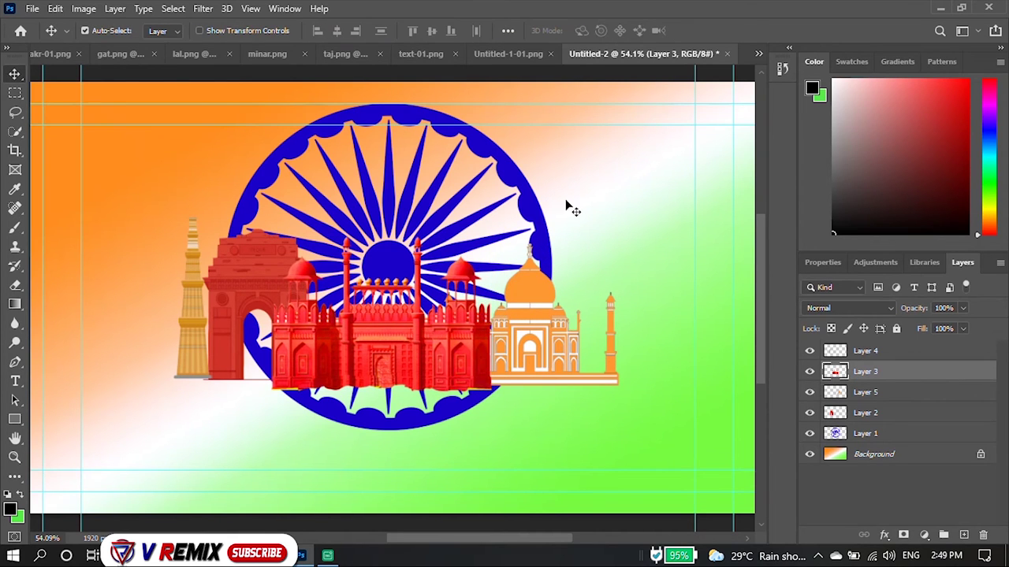
Step: Raise the Taj Mahal 17 px and fit the whole banner in the window
drag(539, 336, 538, 323)
click(622, 266)
key(ctrl+0)
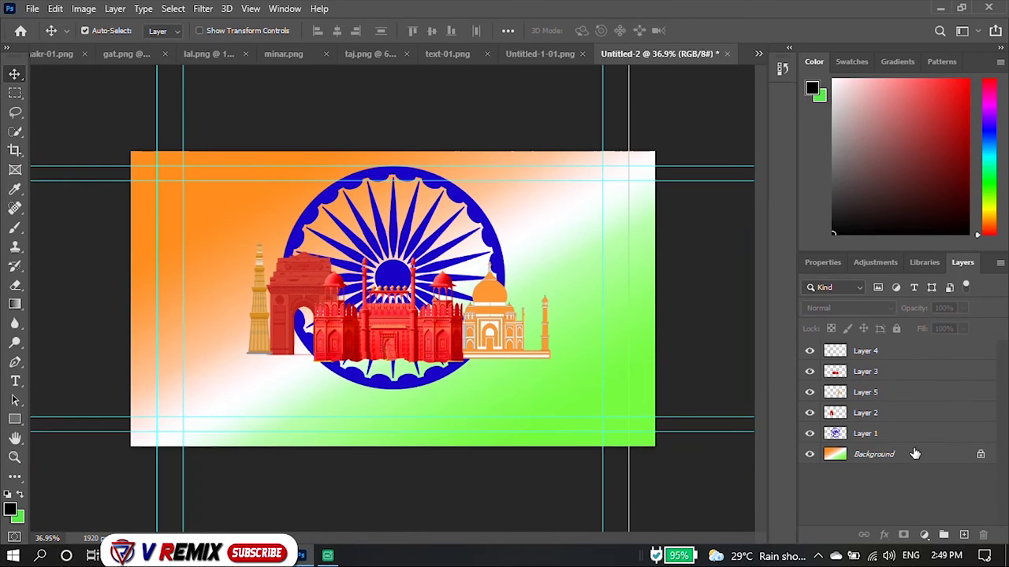
click(896, 358)
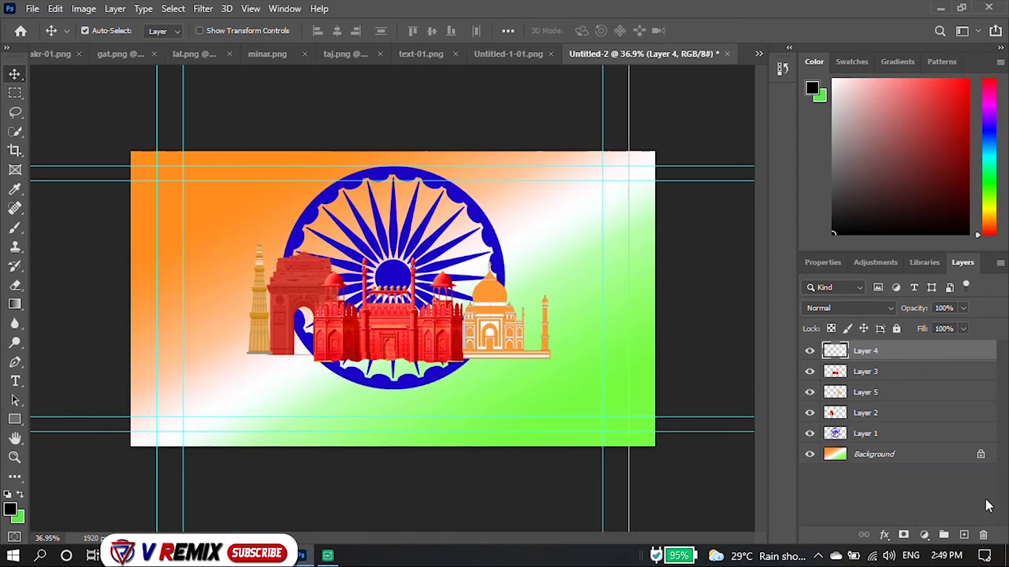
Step: Add a new layer above Layer 4 and draw a first closed swoosh path with the Pen tool
click(963, 535)
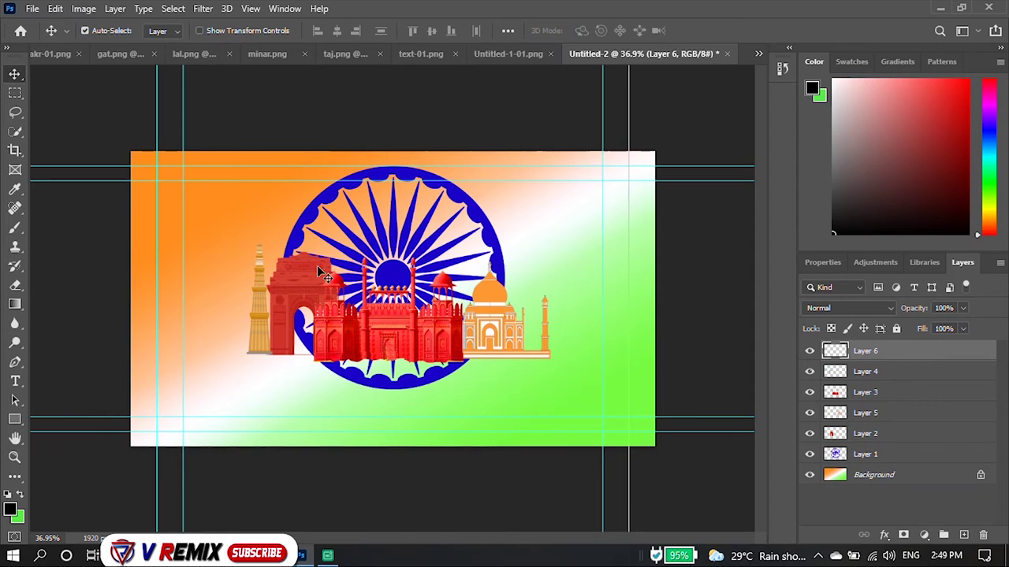
click(18, 363)
scroll(599, 316, down, 3)
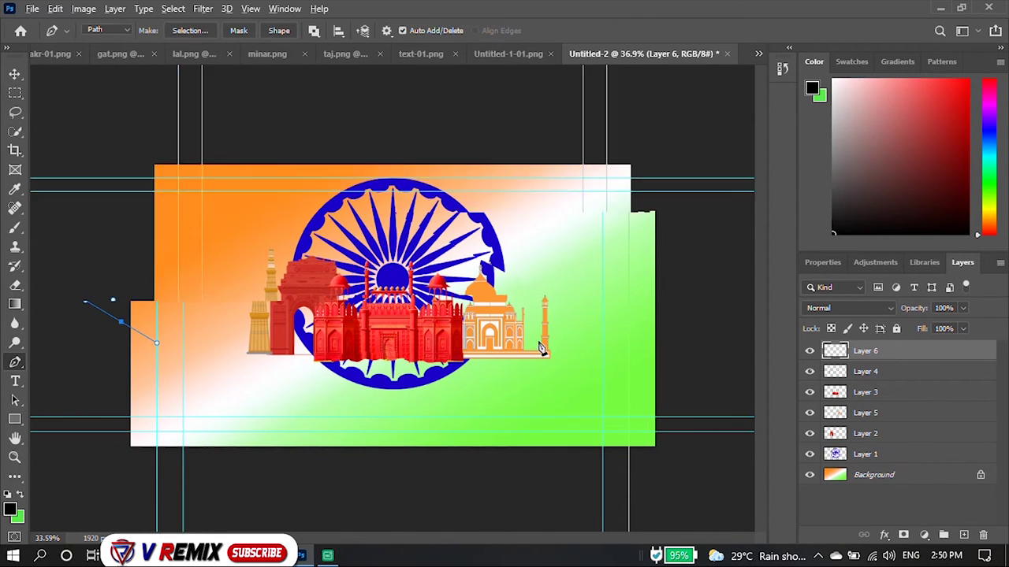
drag(575, 277, 634, 189)
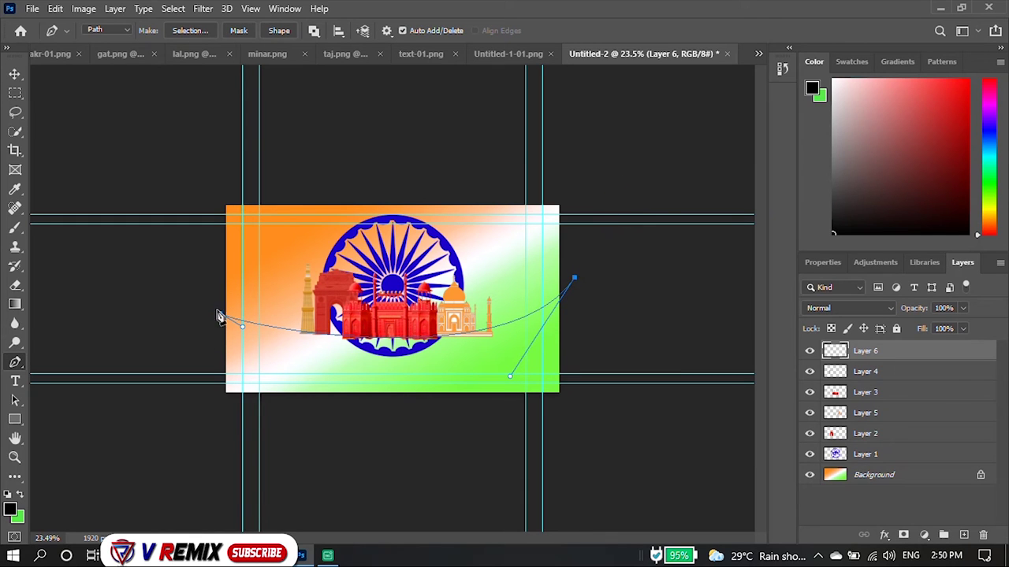
drag(218, 335, 6, 206)
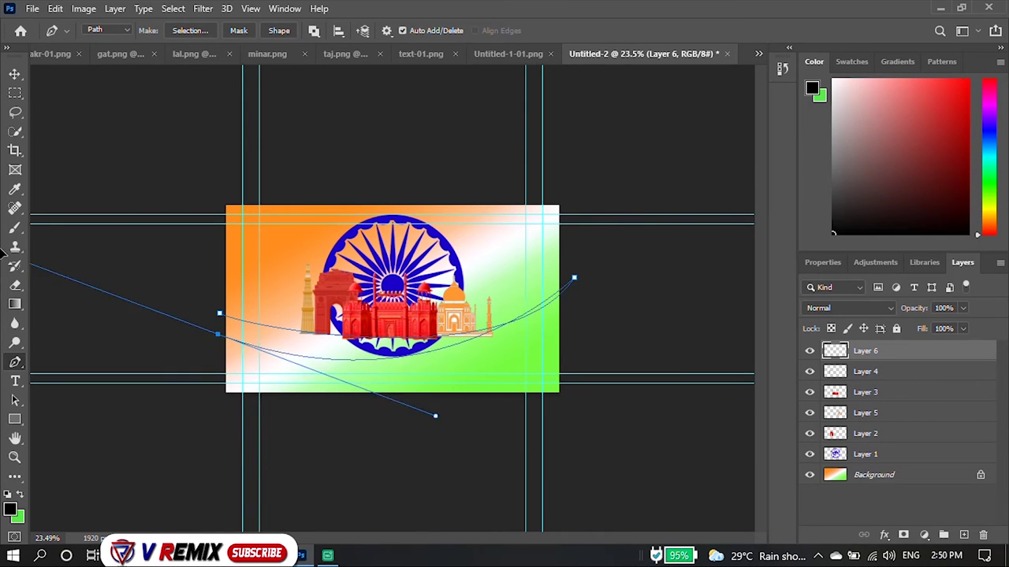
mouse_move(6, 207)
mouse_down()
mouse_move(6, 282)
mouse_move(2, 269)
mouse_up()
click(219, 336)
scroll(221, 321, up, 2)
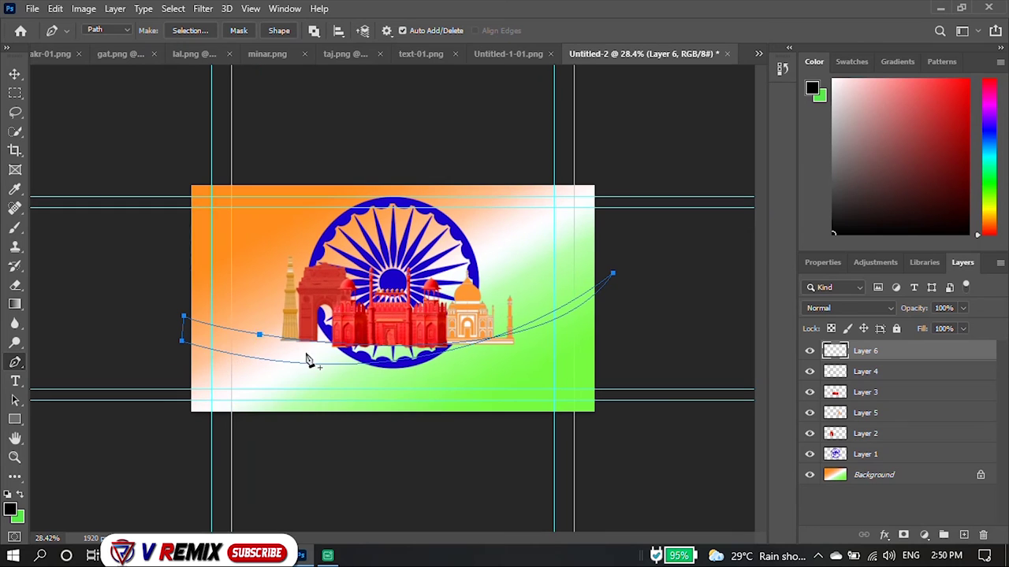
Step: Try the Artboard and Move tools and adjust a swoosh path handle, then undo it
click(15, 75)
click(184, 344)
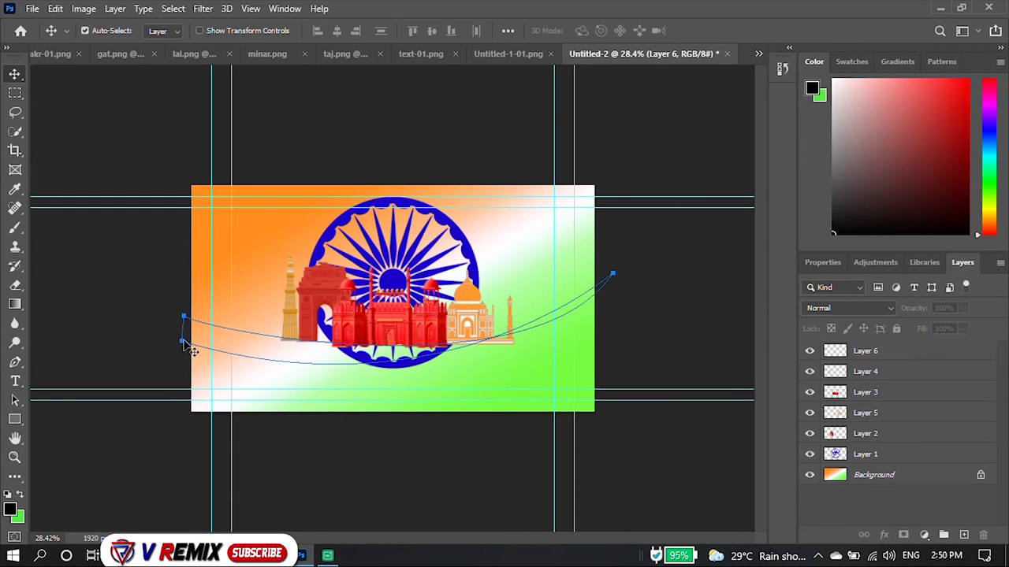
scroll(406, 340, up, 2)
right_click(15, 75)
click(87, 90)
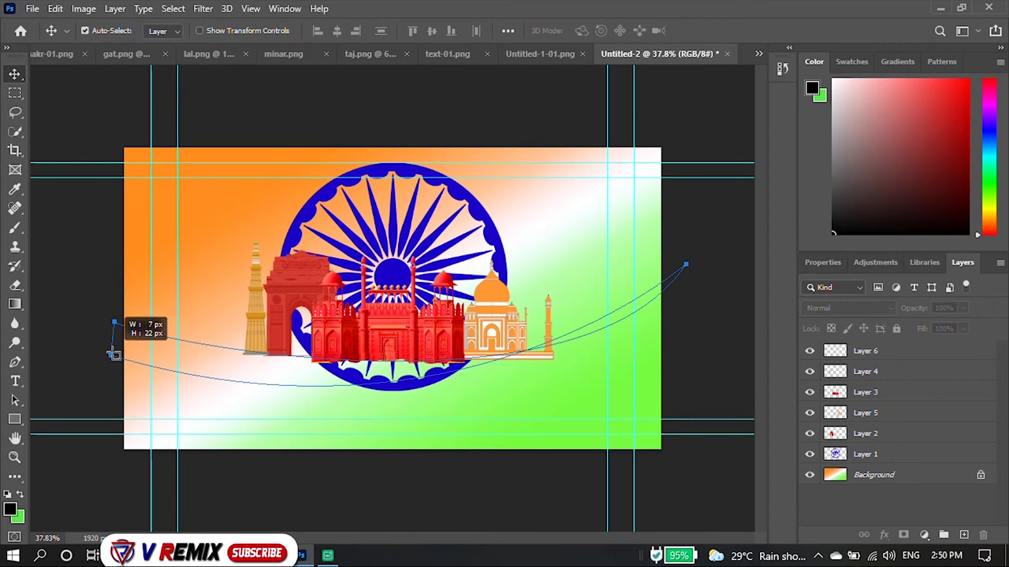
right_click(15, 75)
click(79, 76)
scroll(275, 378, down, 1)
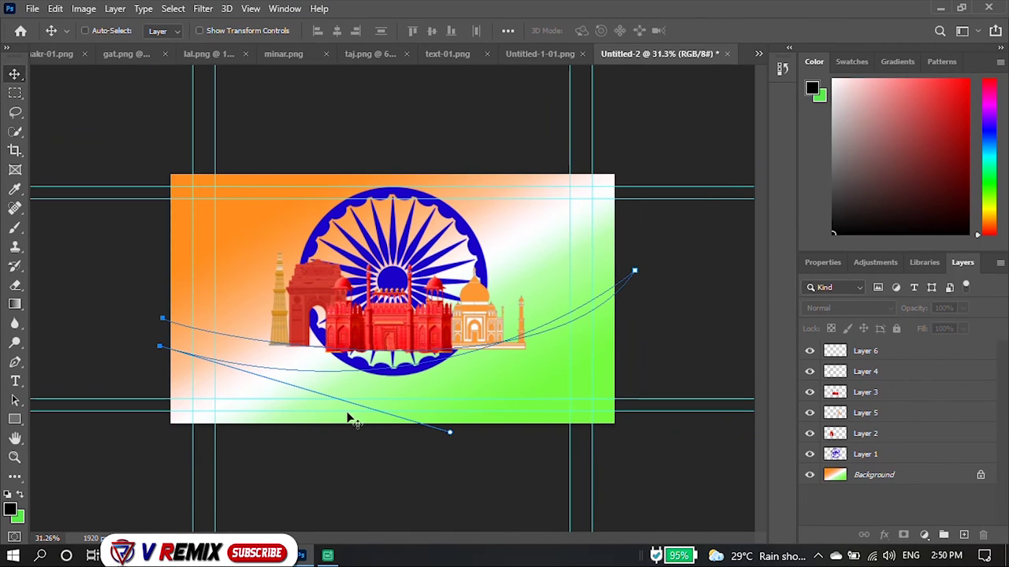
drag(451, 435, 450, 457)
key(ctrl+z)
scroll(90, 215, down, 3)
Step: Reshape the swoosh band with curved anchors at the right edge and lower left
click(16, 361)
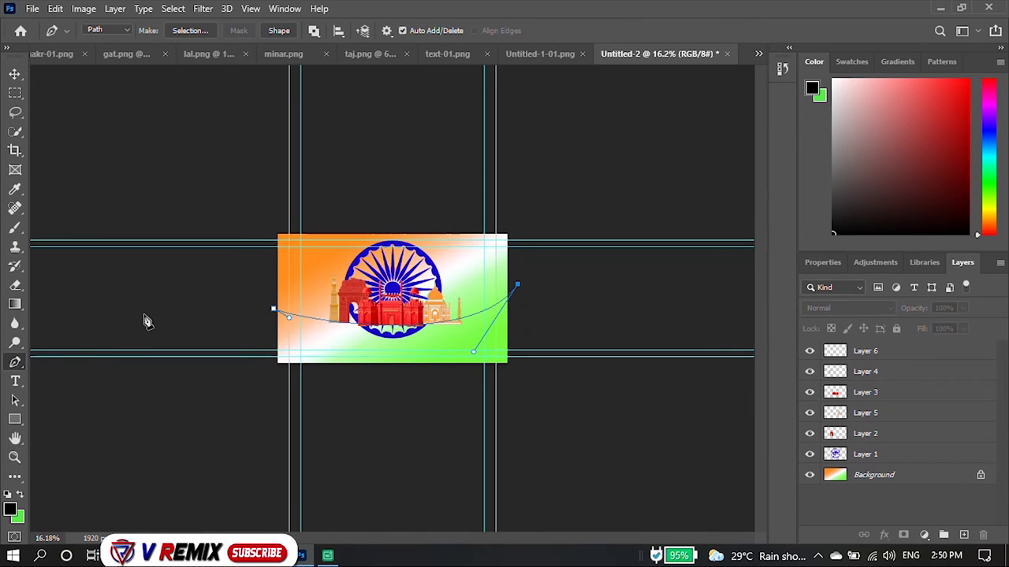
mouse_move(264, 324)
mouse_down()
mouse_move(16, 245)
mouse_move(63, 287)
mouse_up()
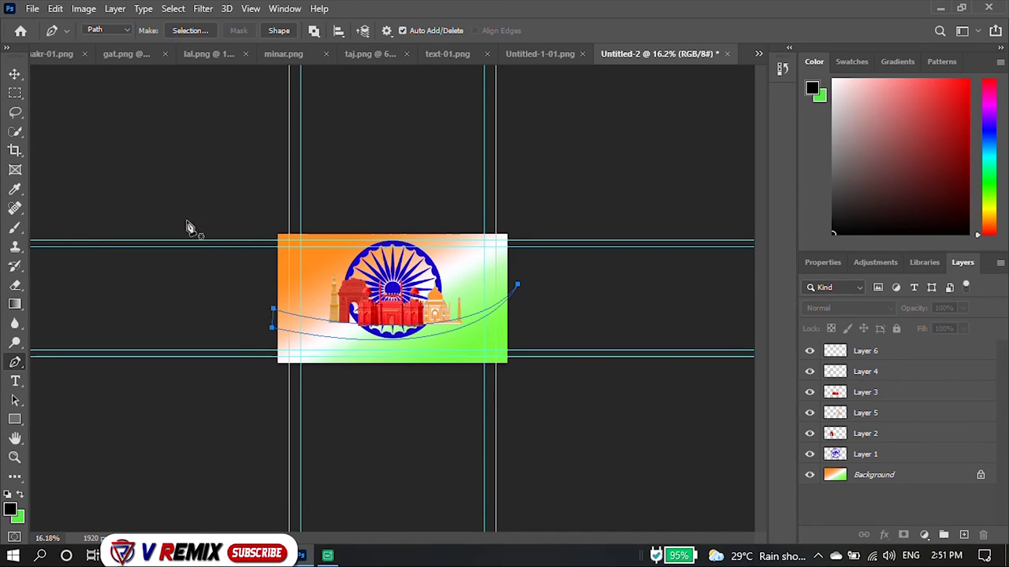
scroll(642, 325, up, 2)
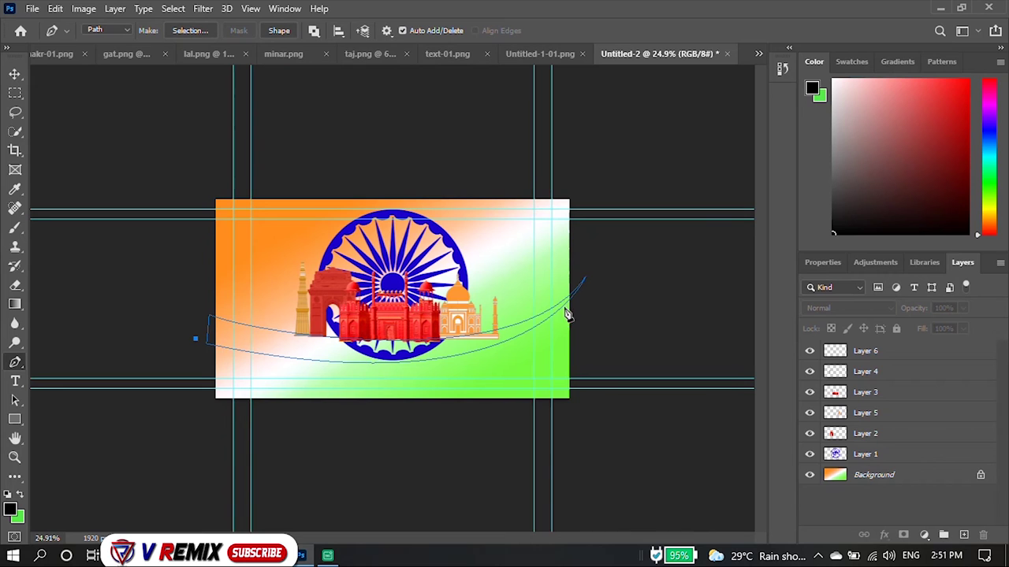
mouse_move(588, 281)
mouse_down()
mouse_move(707, 140)
mouse_move(688, 139)
mouse_up()
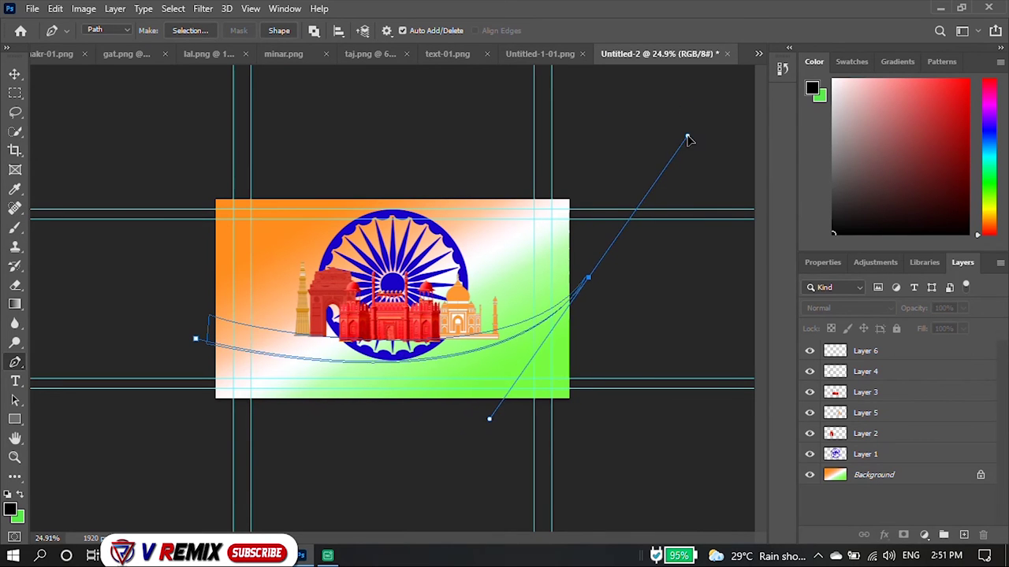
drag(196, 339, 396, 446)
scroll(276, 302, down, 1)
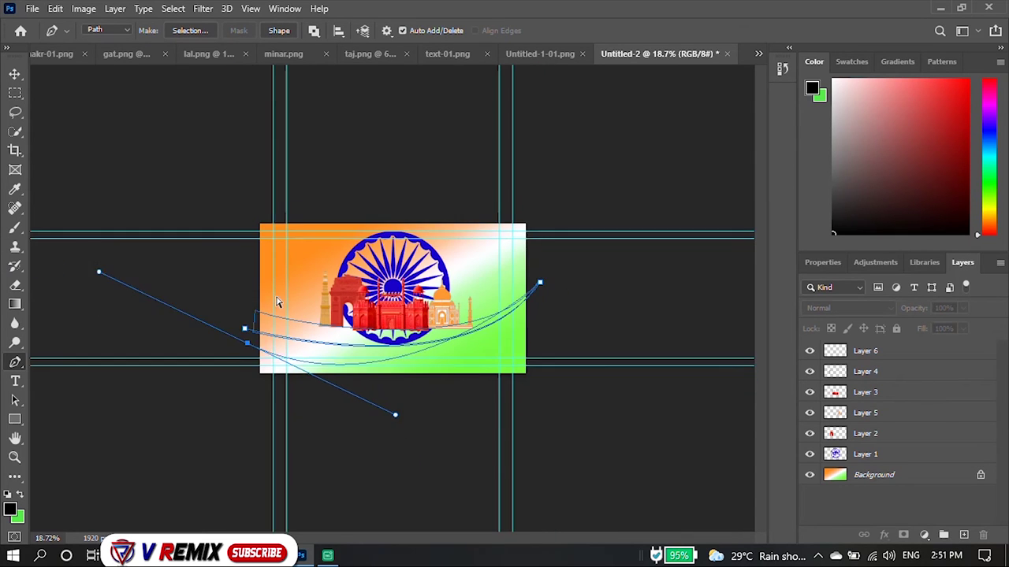
scroll(244, 342, down, 1)
mouse_move(270, 339)
mouse_down()
mouse_move(68, 307)
mouse_move(50, 292)
mouse_move(78, 294)
mouse_up()
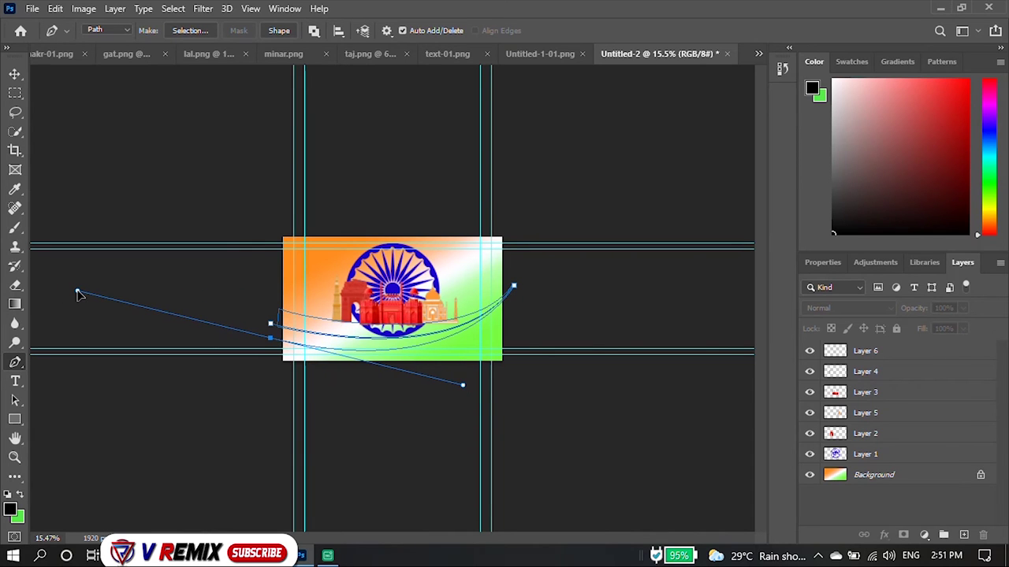
scroll(280, 339, up, 1)
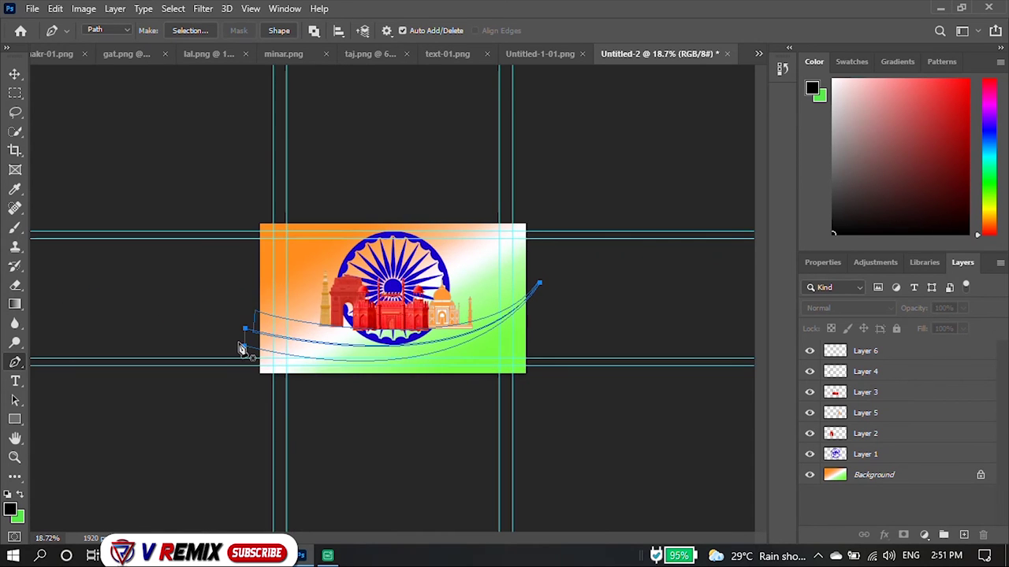
mouse_move(542, 283)
mouse_down()
mouse_move(613, 156)
mouse_move(636, 163)
mouse_up()
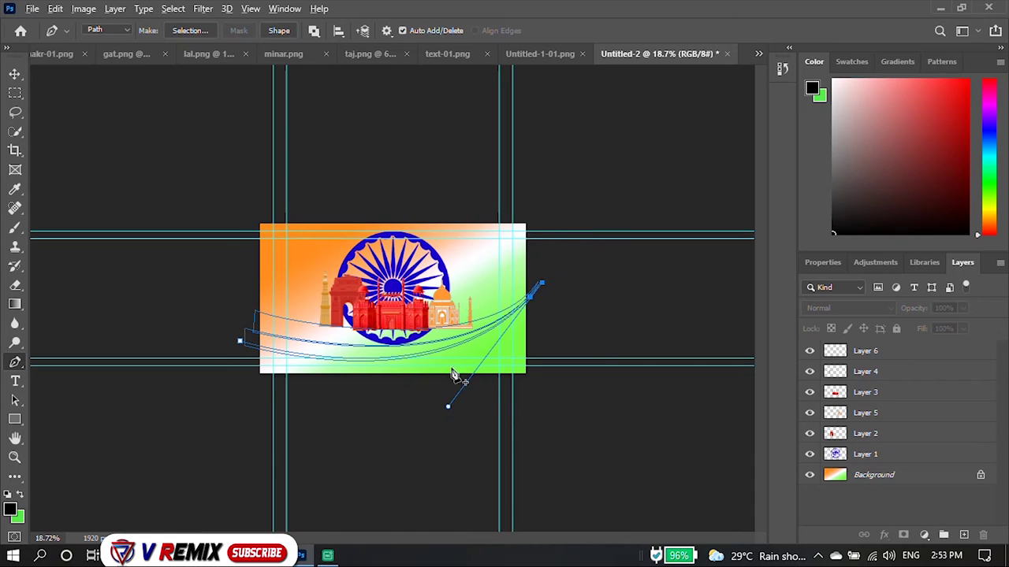
mouse_move(241, 367)
mouse_down()
mouse_move(39, 325)
mouse_move(1, 324)
mouse_move(1, 337)
mouse_up()
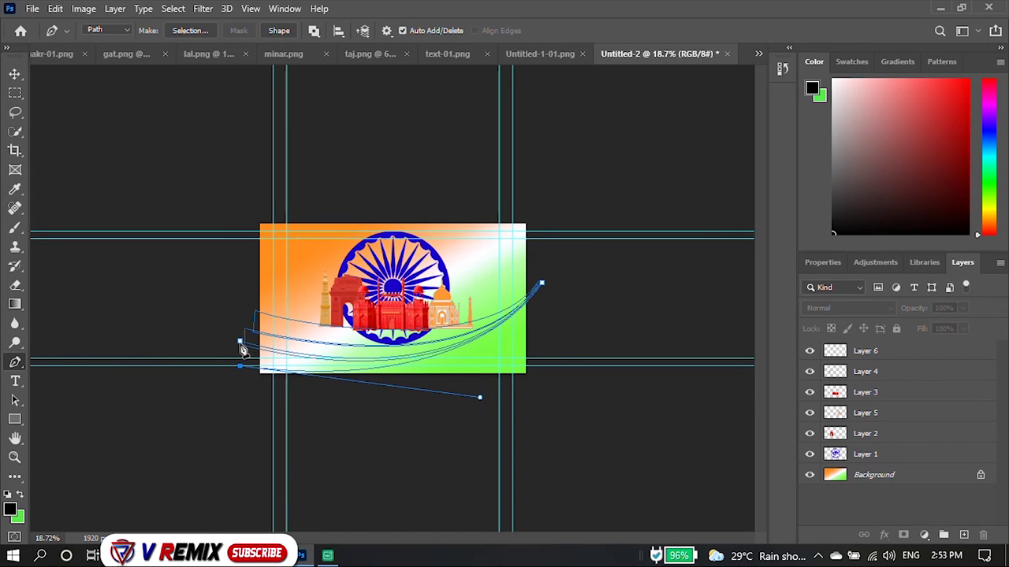
Step: Make the swoosh path a selection, undo extra path edits, and open the background colour picker
key(ctrl+Return)
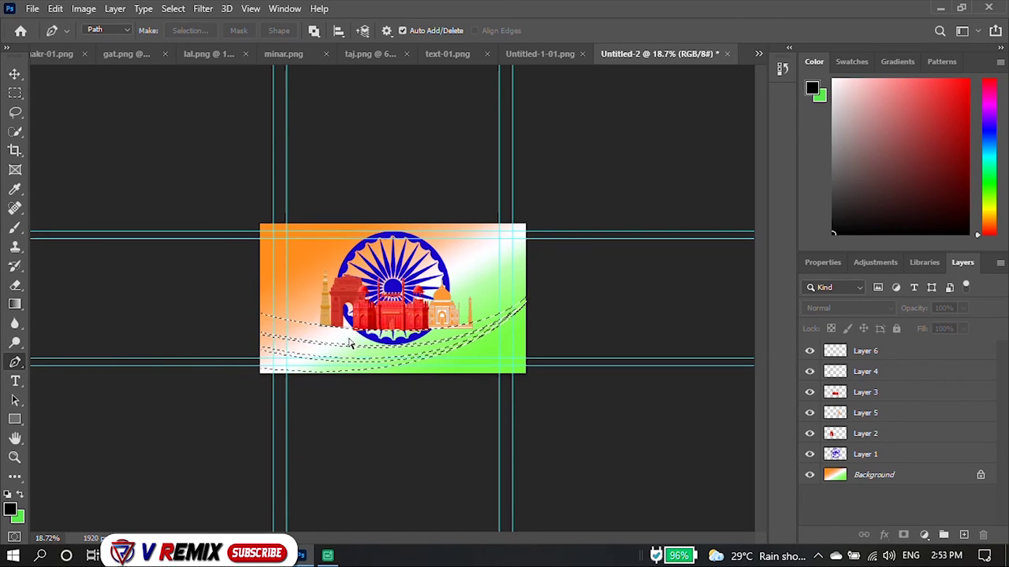
key(ctrl+plus)
key(ctrl+z)
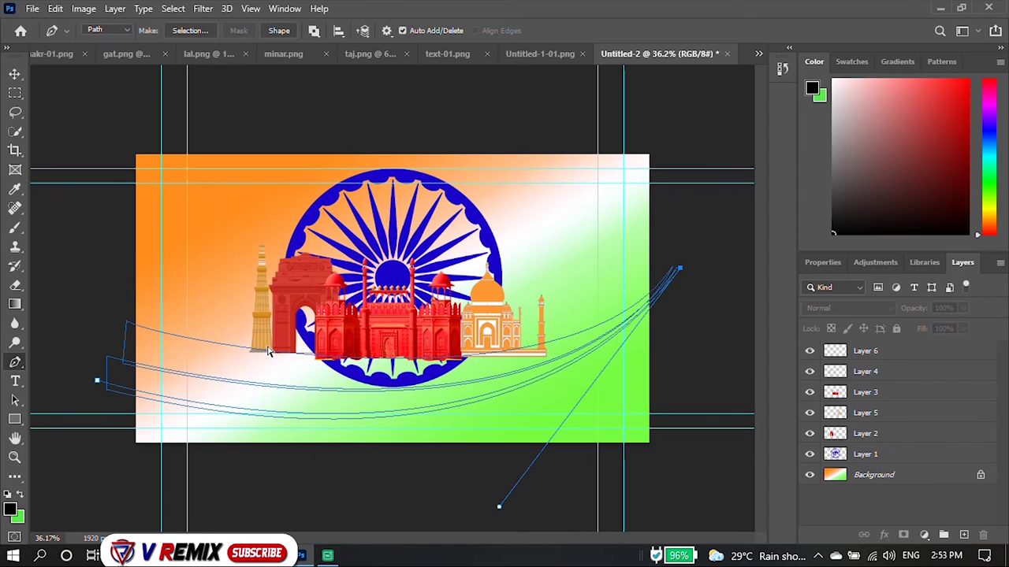
key(ctrl+z)
key(ctrl+z)
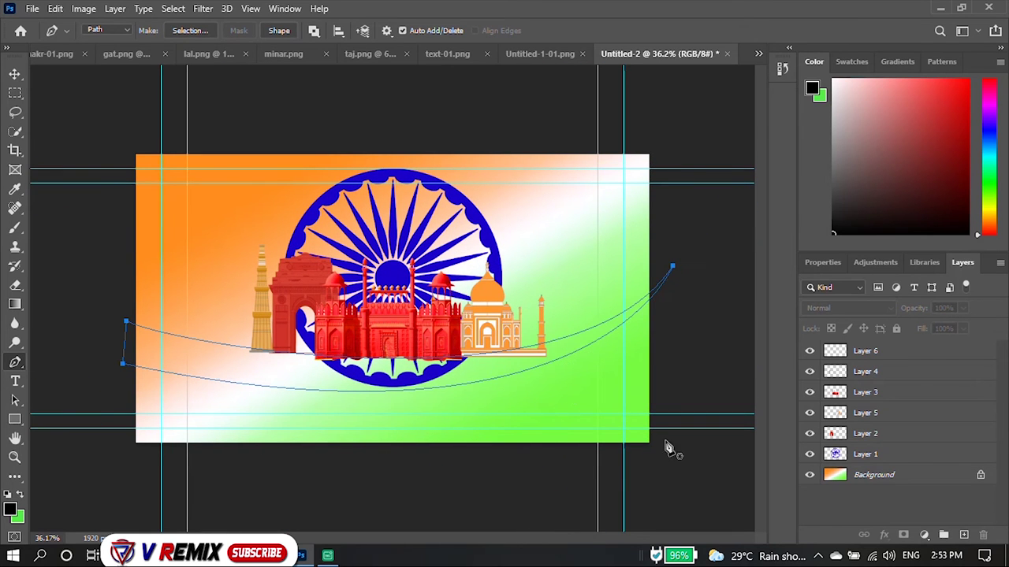
key(ctrl+z)
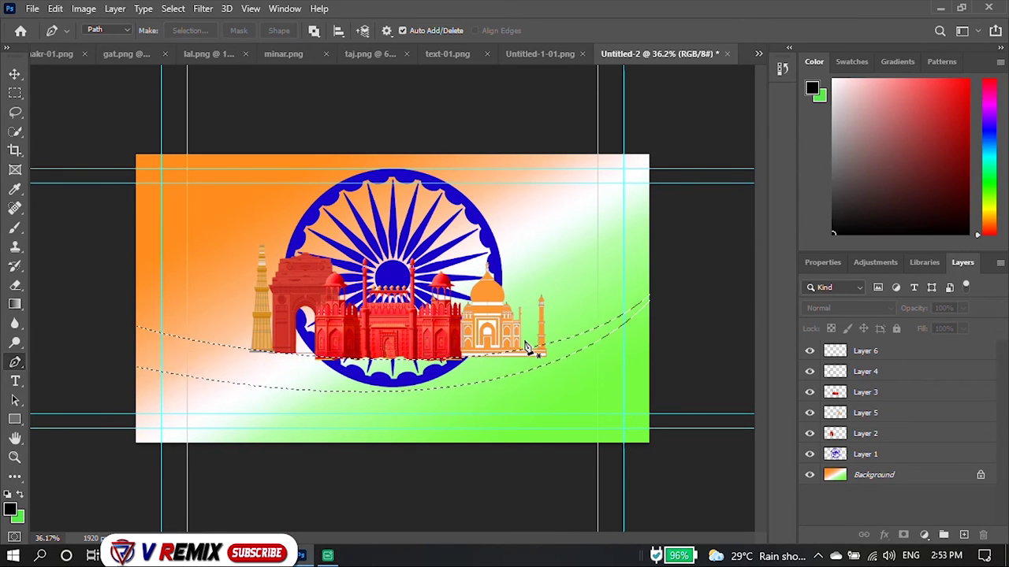
click(20, 518)
Step: Set the background colour to orange #ee791b and fill the Layer 6 swoosh with it
drag(513, 229, 518, 277)
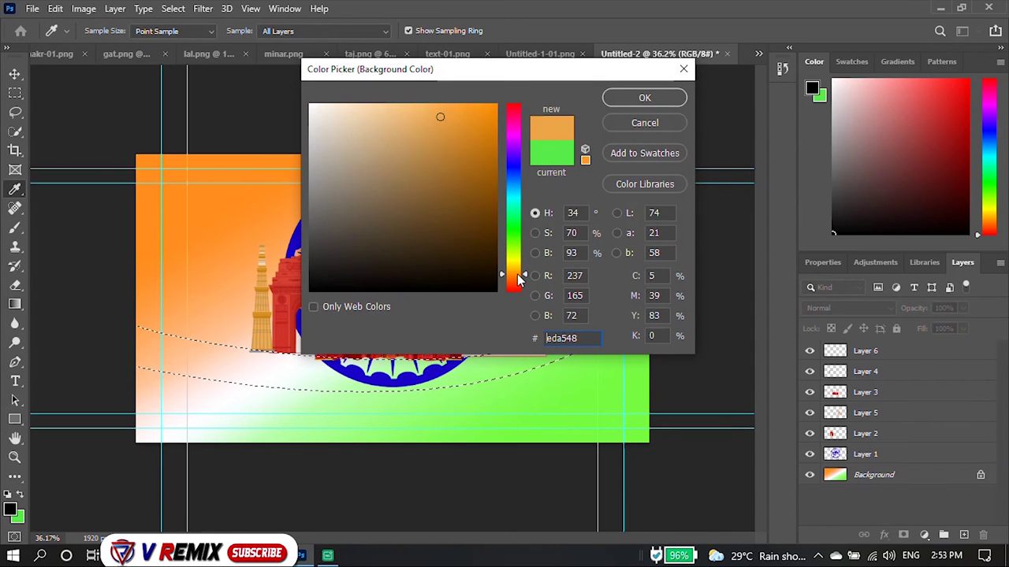
drag(469, 118, 475, 115)
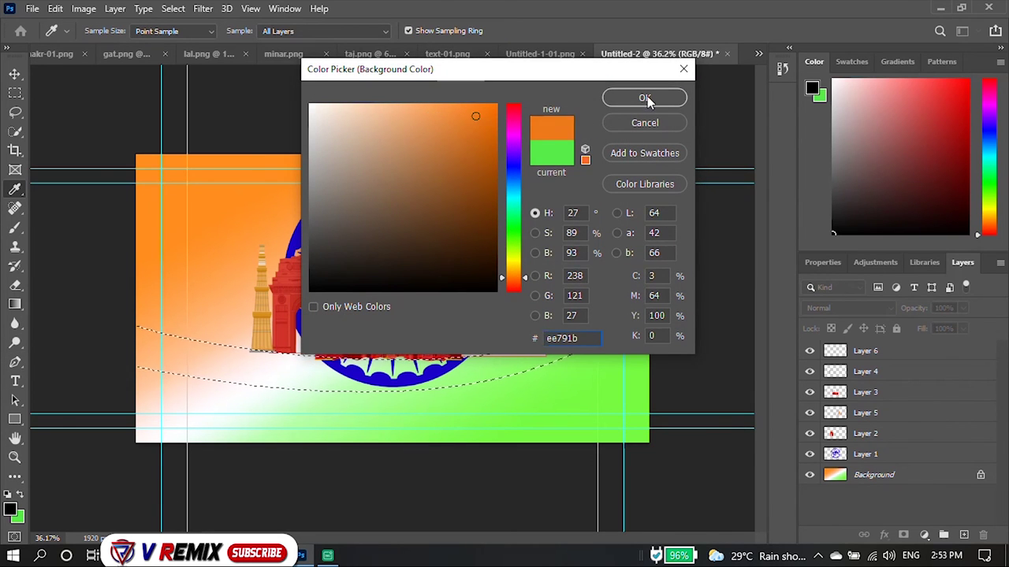
click(645, 97)
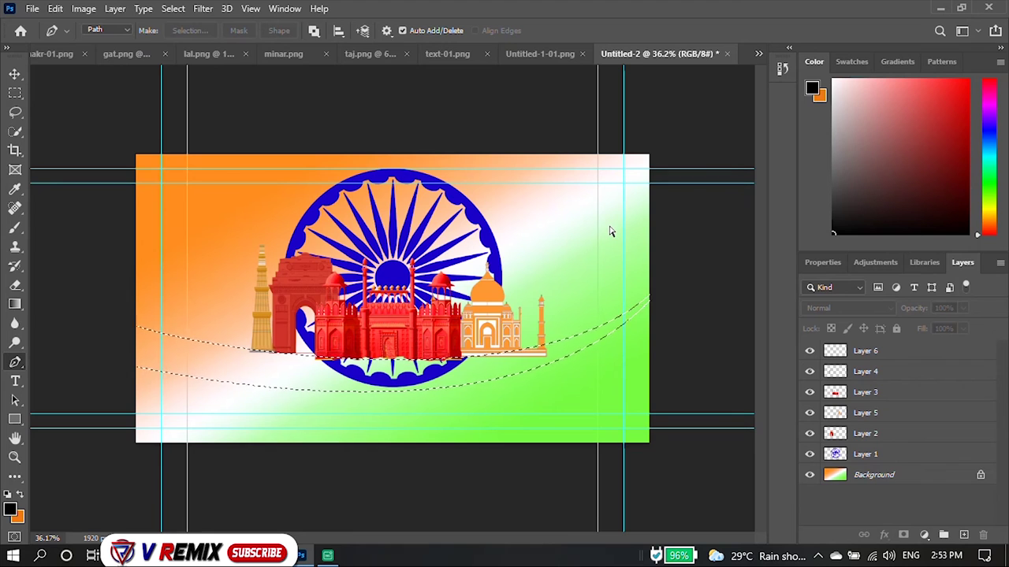
click(925, 354)
key(ctrl+BackSpace)
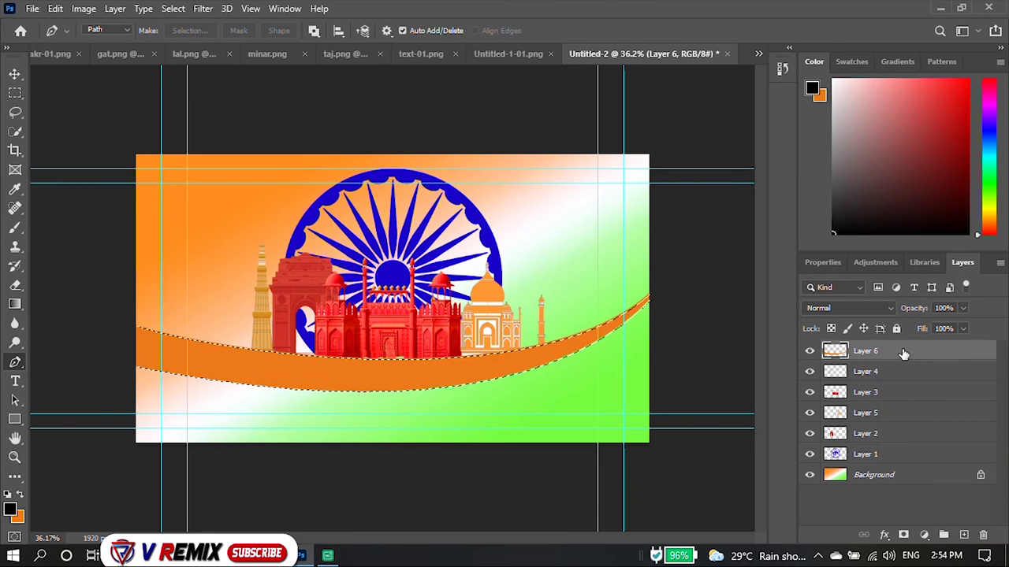
Step: Deselect and Alt-drag a duplicate orange band, Layer 6 copy, about 83 px lower
click(965, 535)
key(ctrl+d)
click(24, 70)
drag(352, 383, 464, 409)
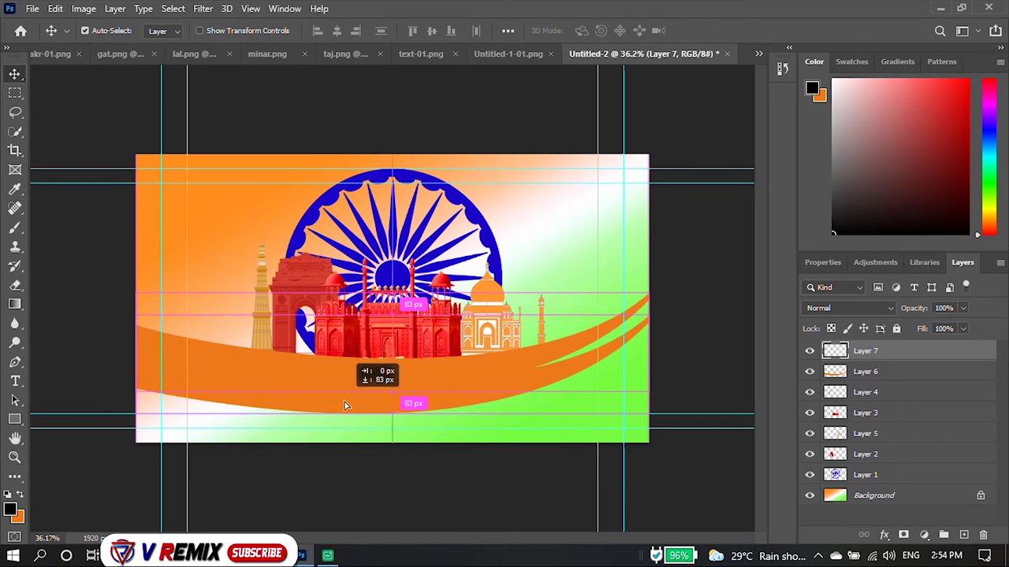
ctrl+click(834, 372)
click(8, 494)
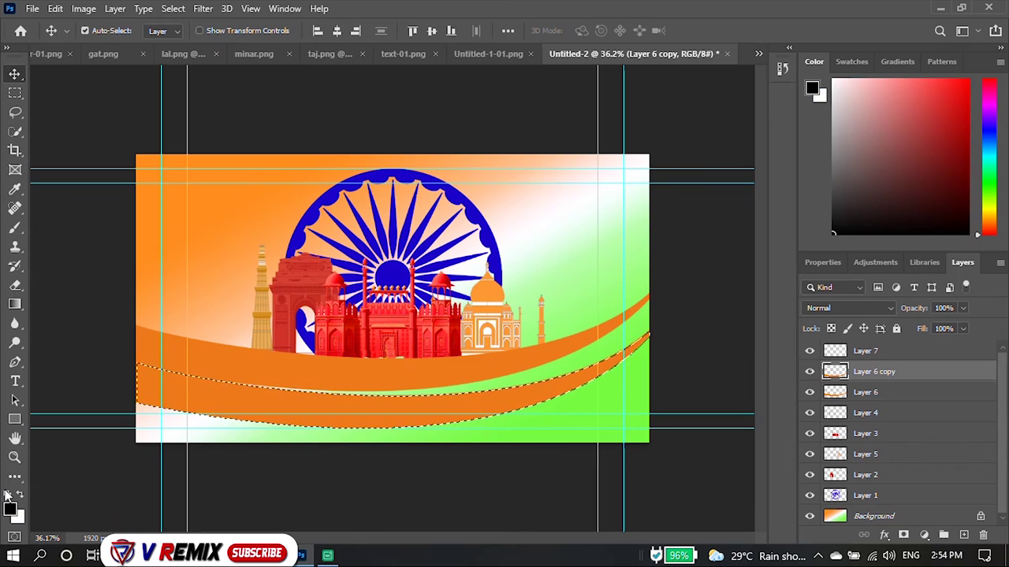
Step: Fill the lower stripe white, duplicate it below, and fill that copy bright green #4bff33
key(ctrl+BackSpace)
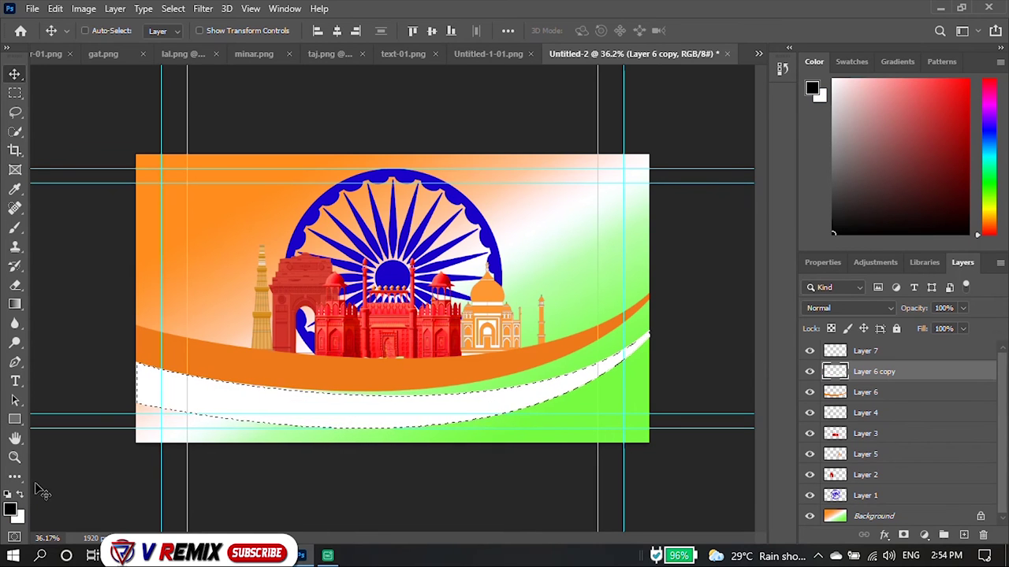
drag(284, 416, 330, 426)
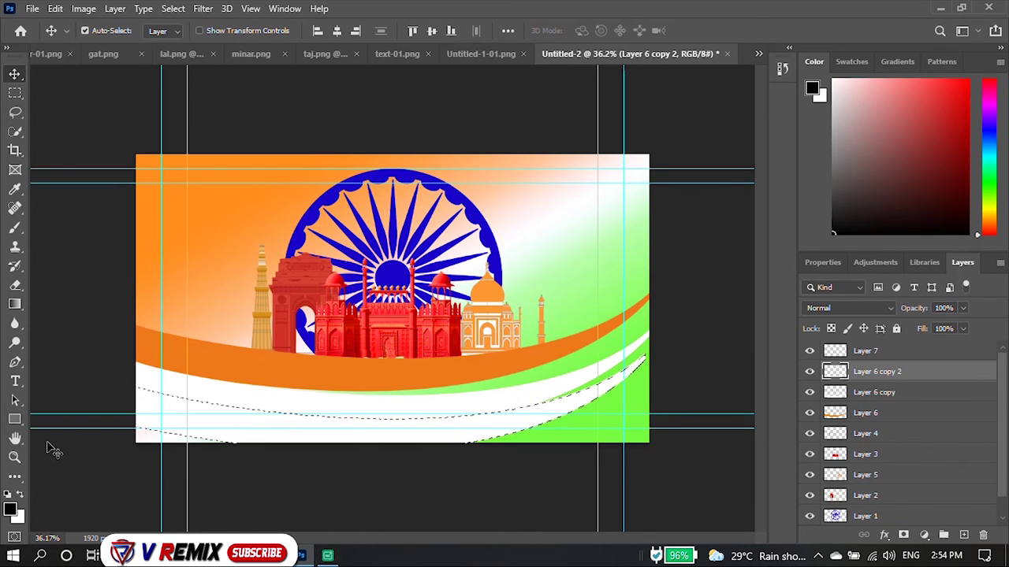
click(19, 515)
drag(508, 237, 514, 213)
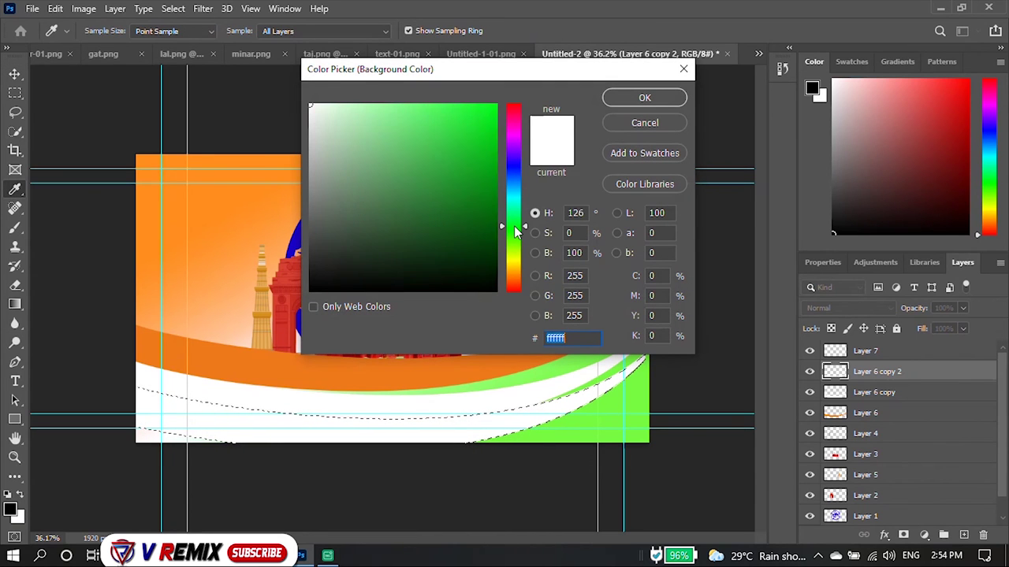
drag(446, 102, 445, 101)
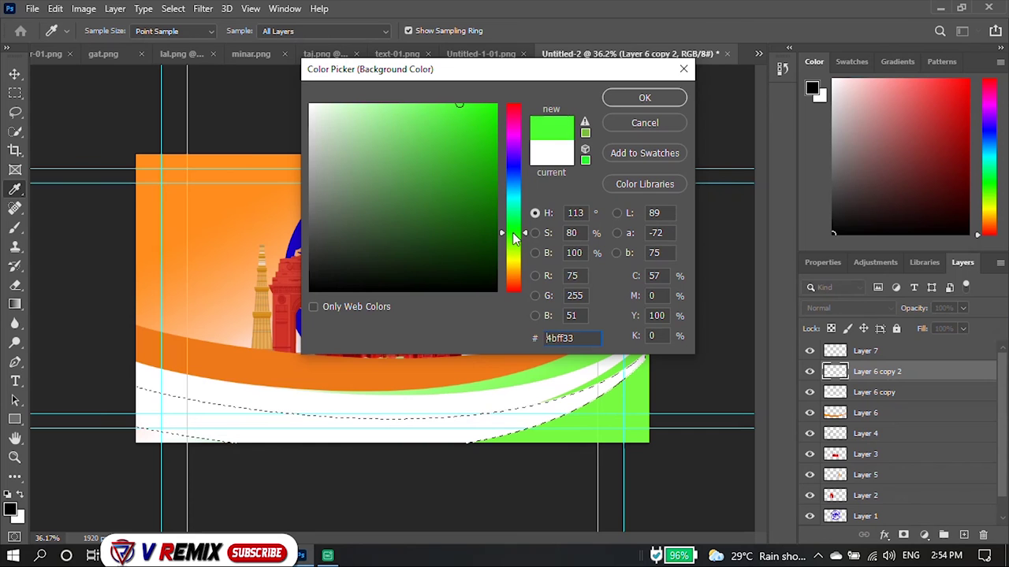
click(643, 97)
key(v)
scroll(392, 302, up, 1)
scroll(434, 372, up, 1)
key(ctrl+BackSpace)
key(ctrl+d)
Step: Free Transform the white band, tilting it and moving it up-left
scroll(447, 357, down, 2)
scroll(559, 399, up, 1)
scroll(536, 392, down, 1)
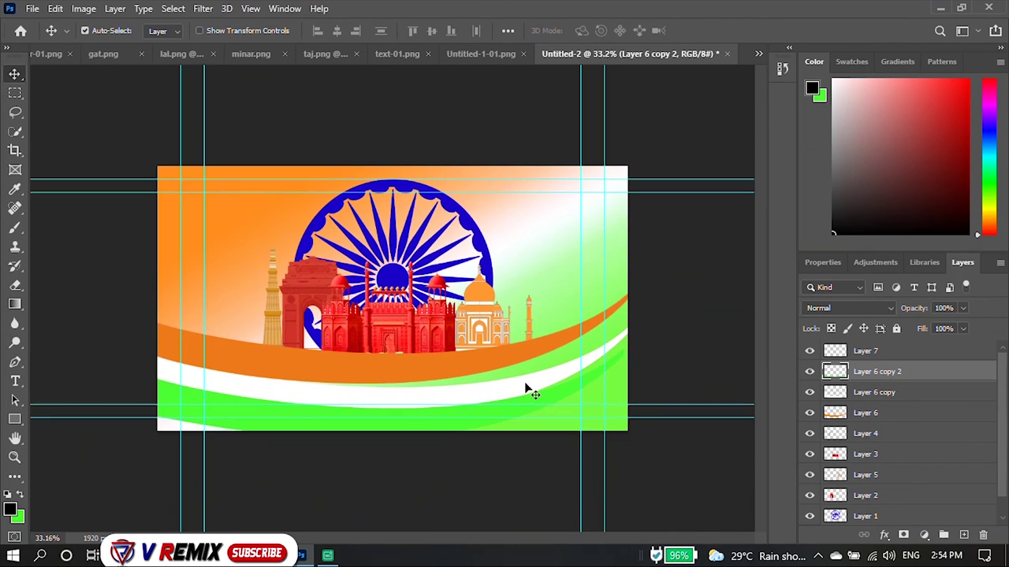
click(525, 387)
key(ctrl+t)
drag(649, 334, 641, 304)
Step: Stretch the white band to the right canvas edge and nudge it slightly down
drag(470, 398, 446, 368)
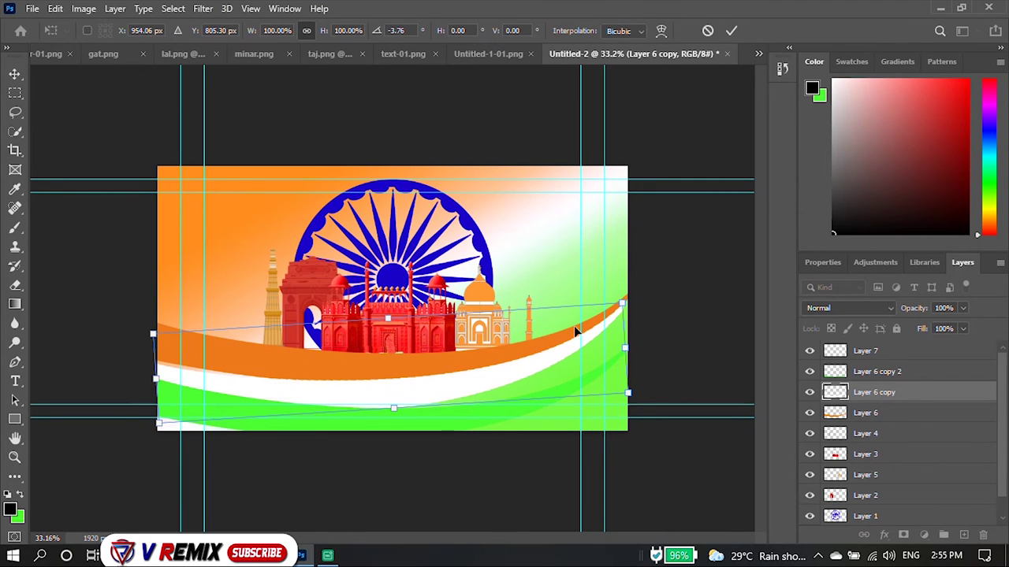
drag(624, 347, 635, 345)
key(Return)
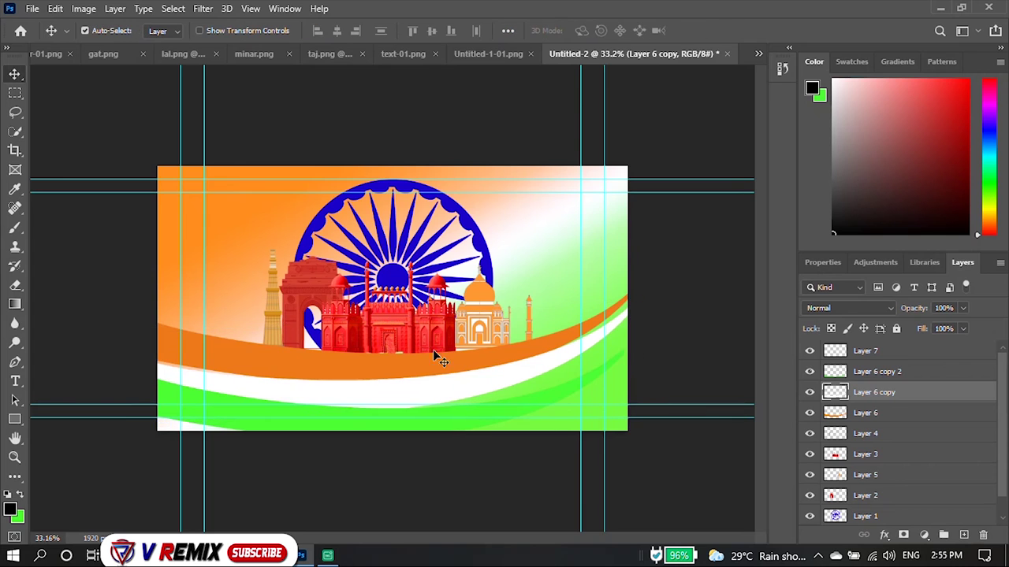
key(ctrl+plus)
drag(368, 383, 373, 412)
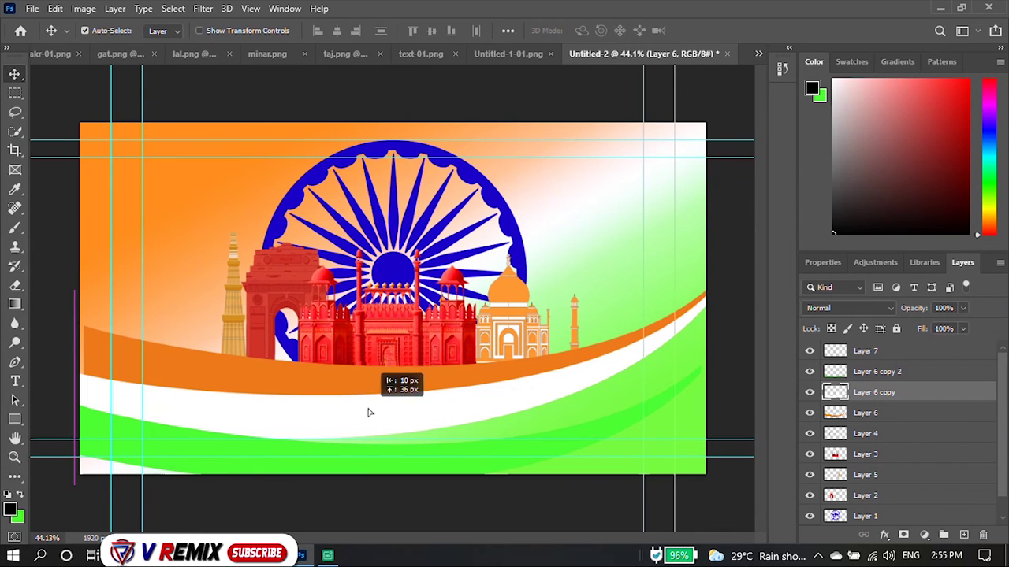
Step: Stretch the orange ribbon's left end out to the canvas edge
click(260, 381)
key(ctrl+t)
drag(80, 347, 74, 346)
key(Return)
Step: Rotate, widen and raise the green band so it sweeps beneath the white stripe
click(300, 457)
key(ctrl+t)
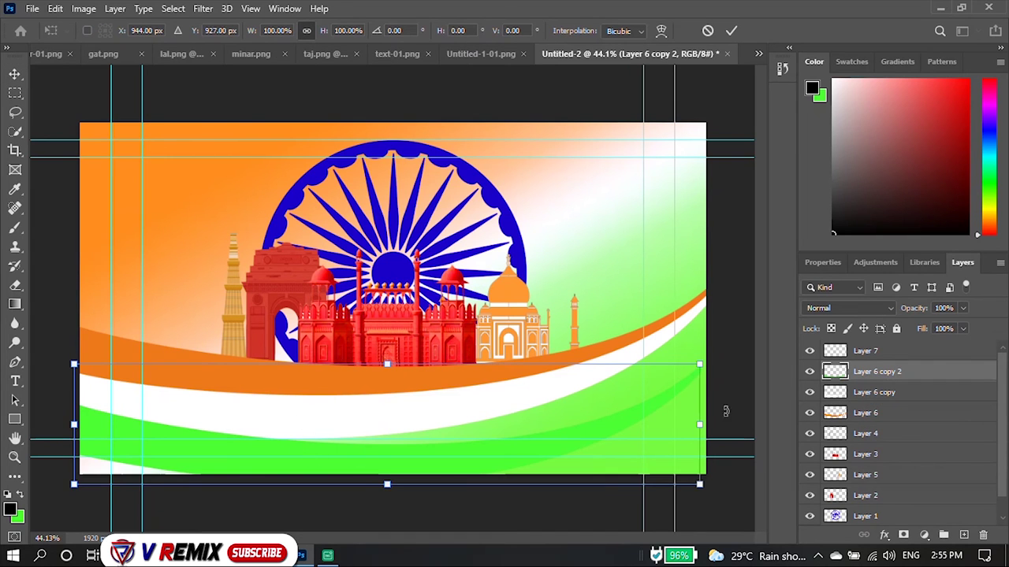
drag(714, 364, 708, 338)
drag(704, 398, 728, 396)
drag(619, 420, 618, 403)
drag(753, 442, 749, 431)
drag(471, 440, 467, 423)
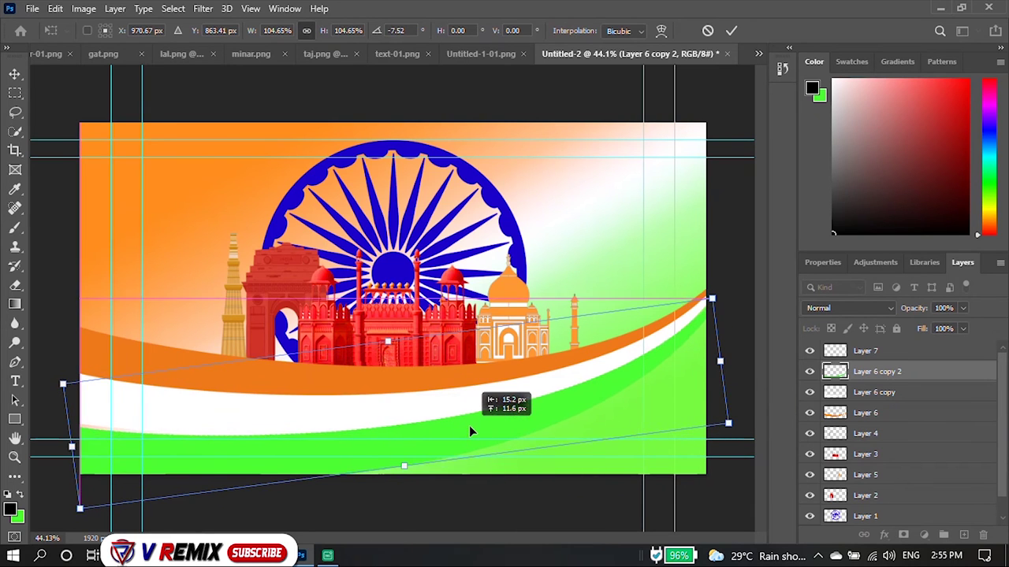
key(Return)
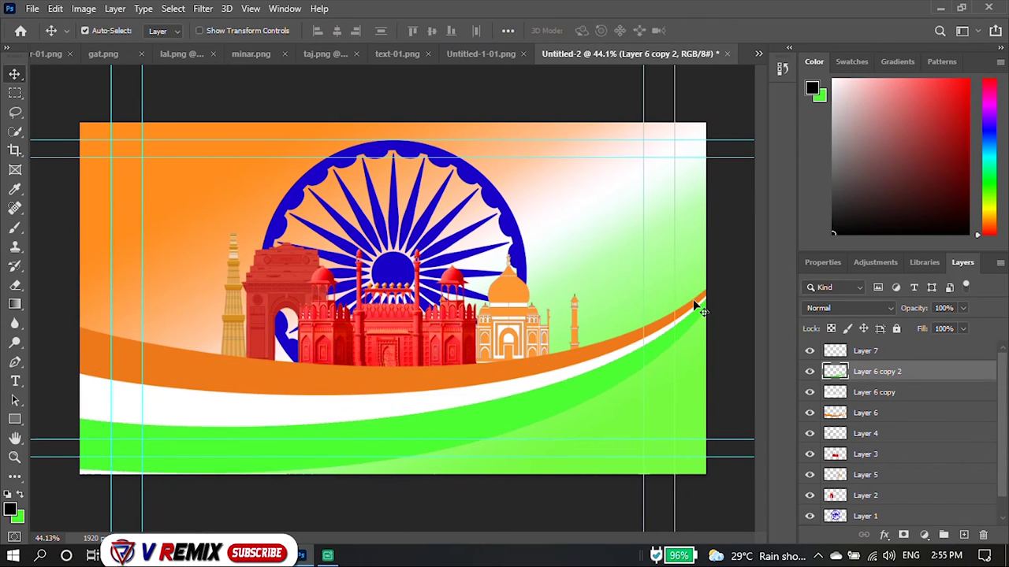
Step: Stretch the green band slightly downward, then deselect all layers
key(ctrl+t)
drag(390, 477, 396, 477)
key(Return)
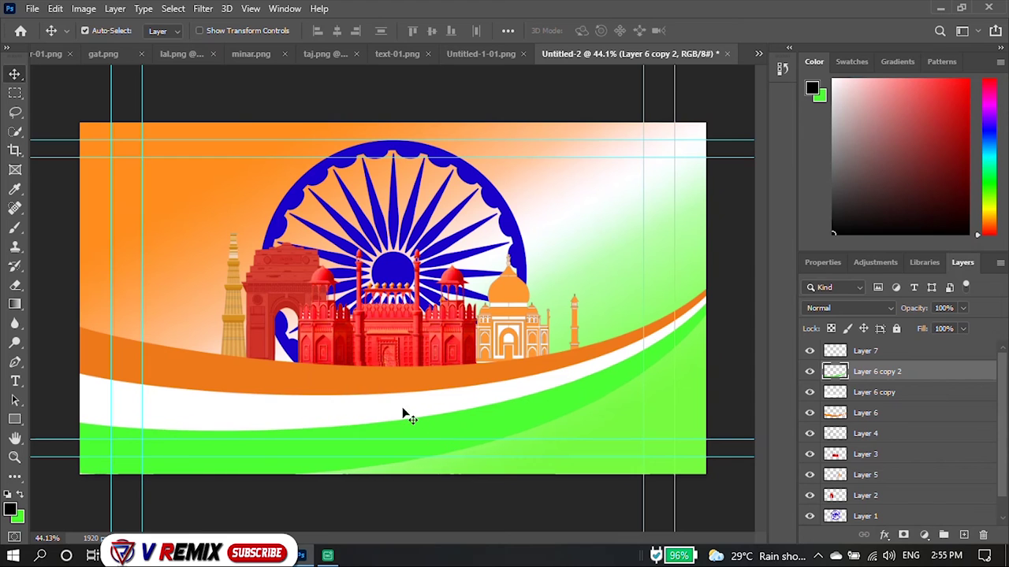
click(62, 243)
scroll(390, 304, down, 1)
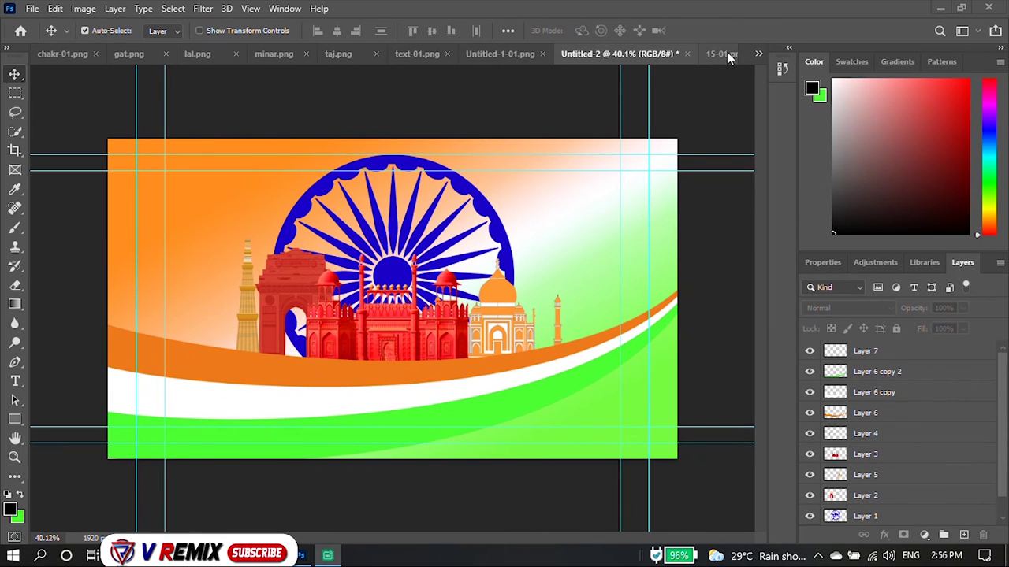
Step: Bring the 15 August artwork from 15-01.png into the banner and scale it down
click(727, 51)
drag(410, 292, 401, 265)
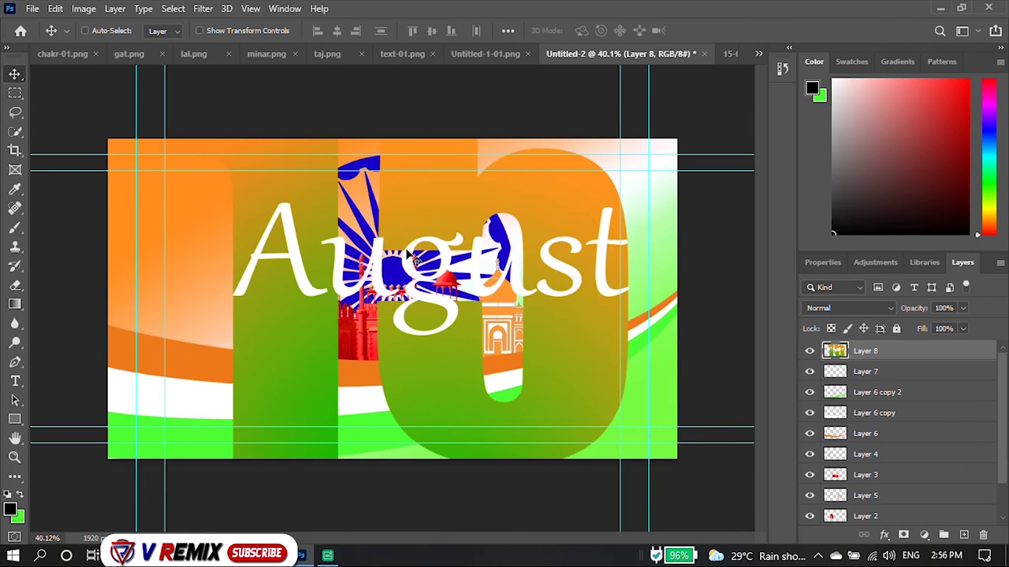
key(ctrl+t)
scroll(160, 247, down, 5)
mouse_move(480, 202)
mouse_down()
mouse_move(346, 339)
mouse_move(351, 309)
mouse_move(451, 270)
mouse_move(404, 264)
mouse_up()
scroll(392, 301, up, 3)
scroll(552, 213, up, 5)
scroll(596, 207, down, 3)
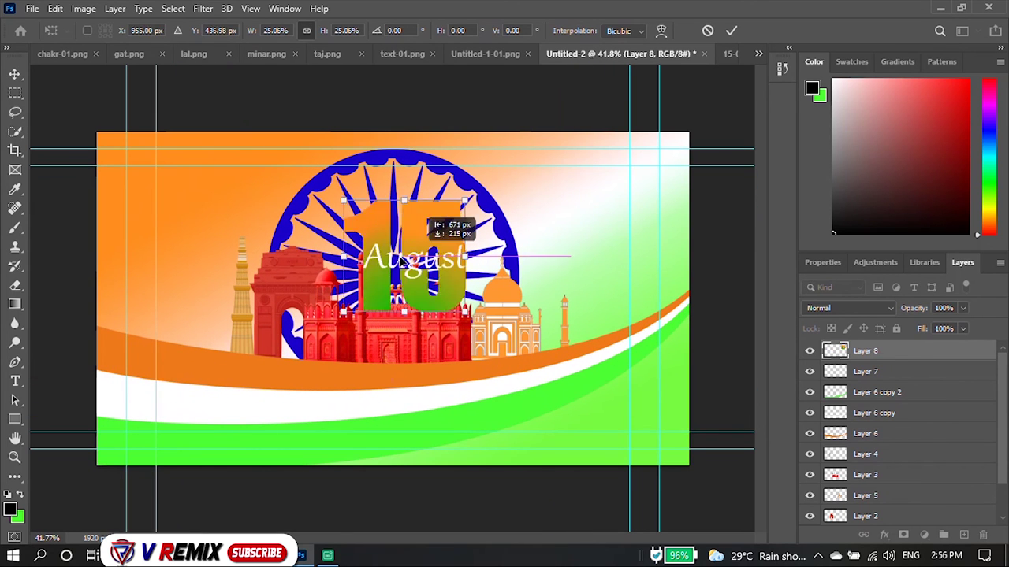
drag(401, 260, 600, 209)
scroll(630, 260, up, 2)
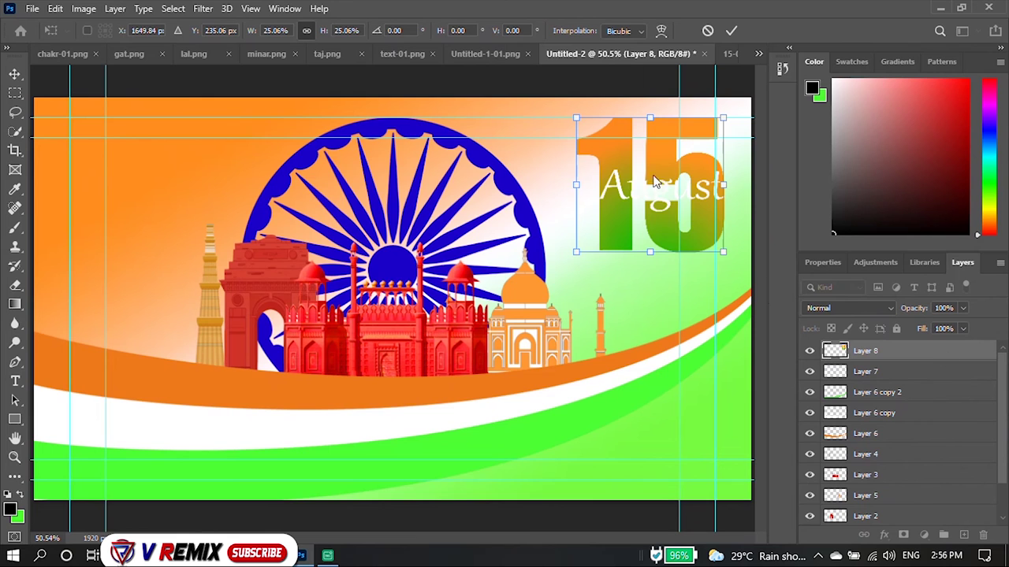
key(Return)
Step: Shrink the 15 August graphic further, centre it on the chakra hub, and place Layer 8 behind the monuments
drag(642, 236, 367, 240)
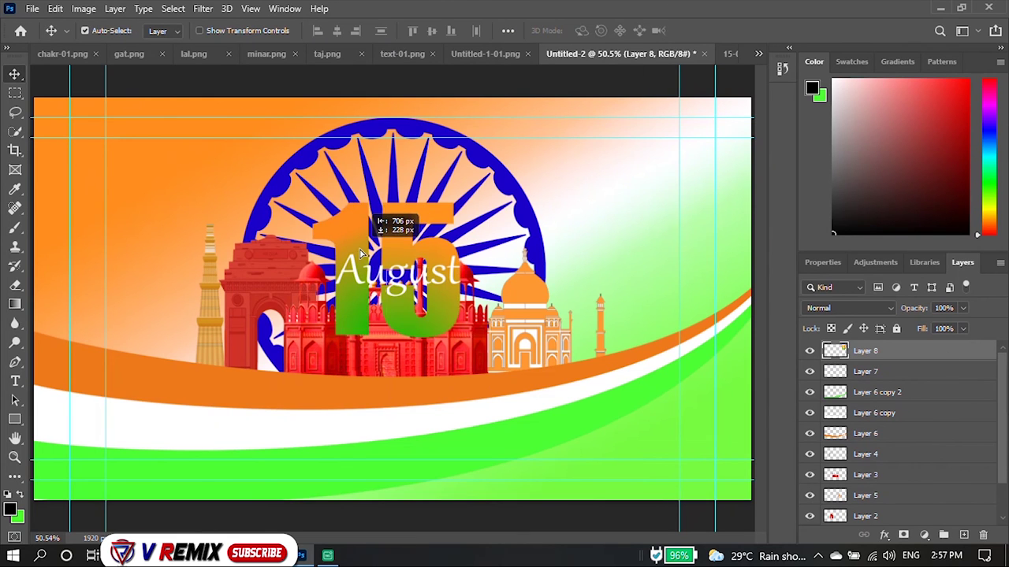
key(ctrl+t)
drag(461, 188, 421, 231)
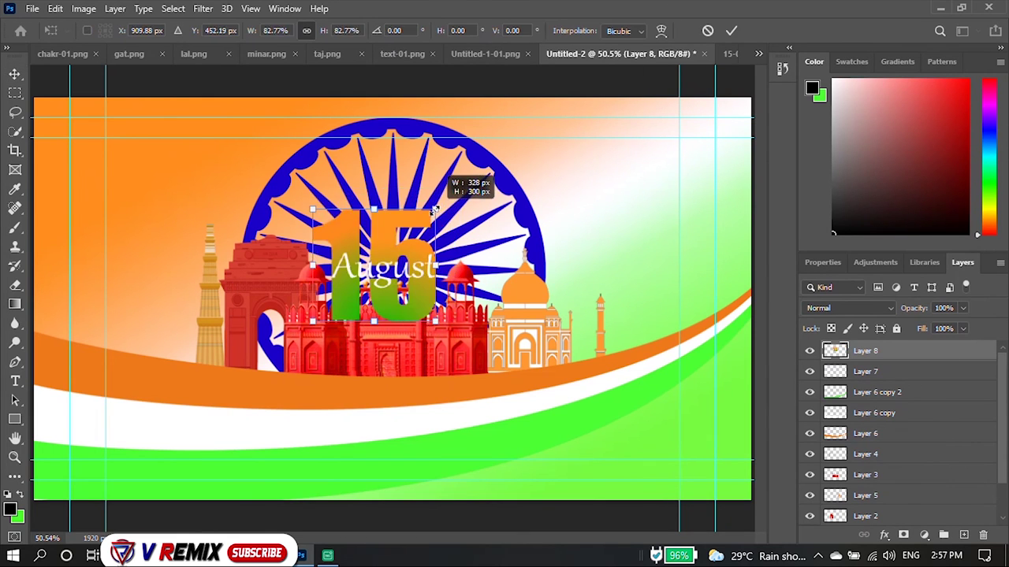
key(Return)
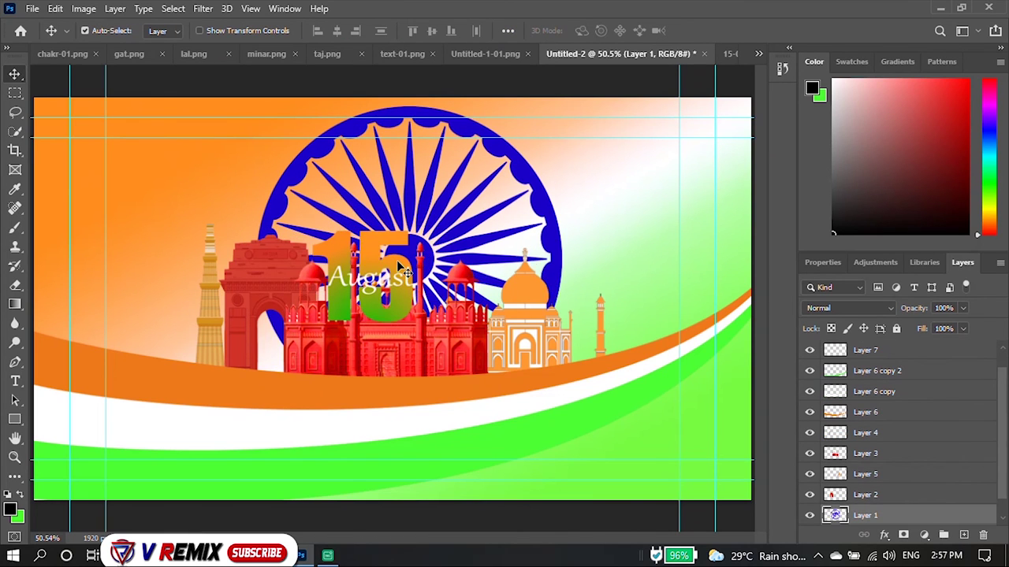
drag(377, 270, 400, 254)
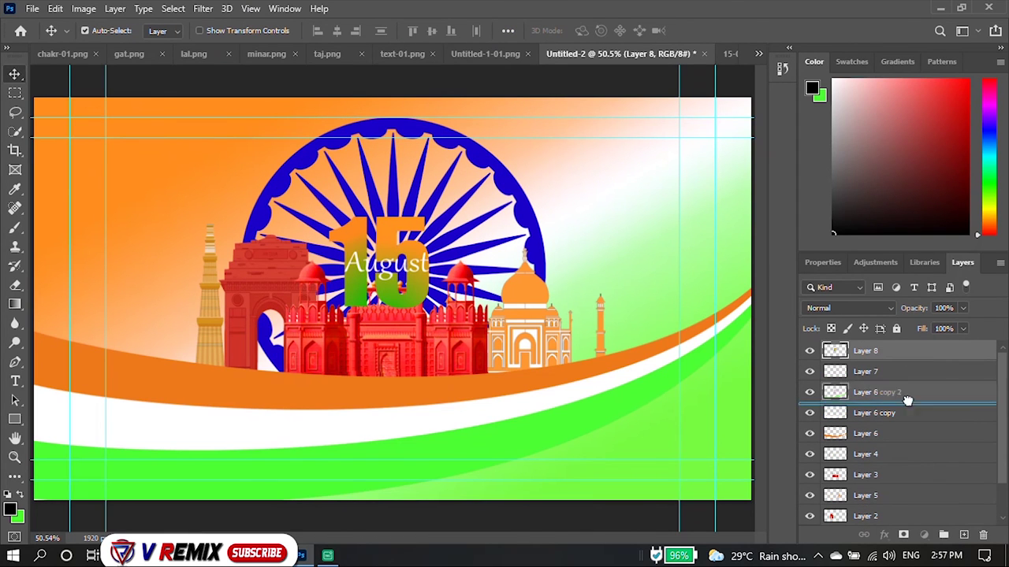
drag(905, 358, 923, 511)
scroll(417, 251, up, 1)
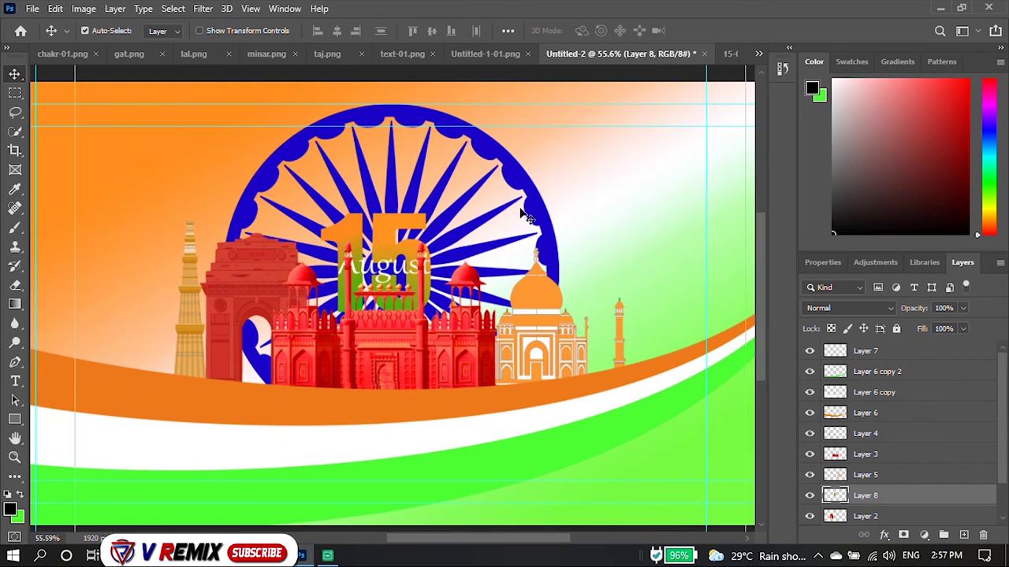
scroll(504, 244, down, 1)
scroll(443, 324, down, 1)
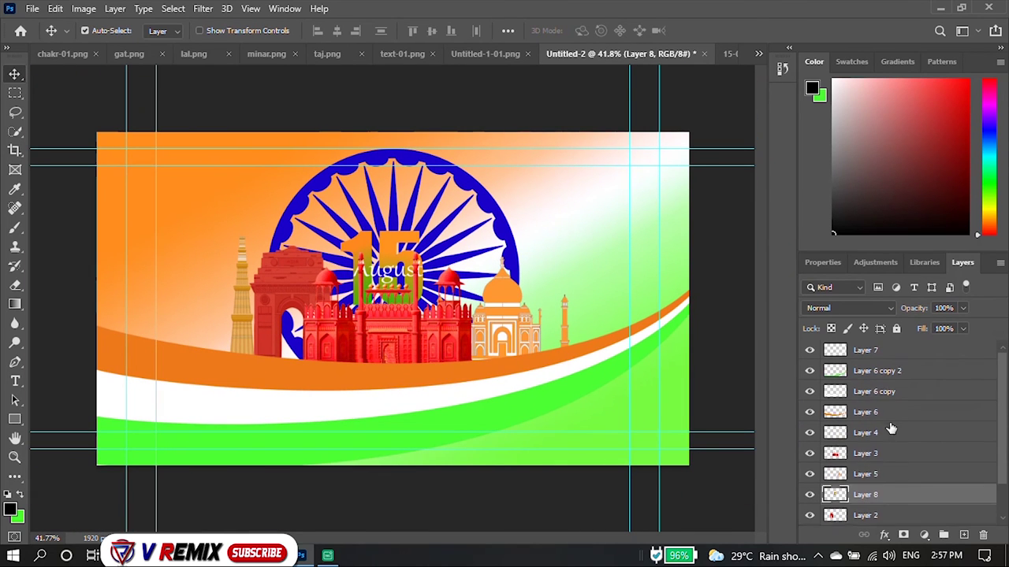
Step: Drag the Happy Independence Day text from text-01.png into the banner
click(459, 56)
click(402, 53)
mouse_move(385, 234)
mouse_down()
mouse_move(562, 138)
mouse_move(576, 249)
mouse_up()
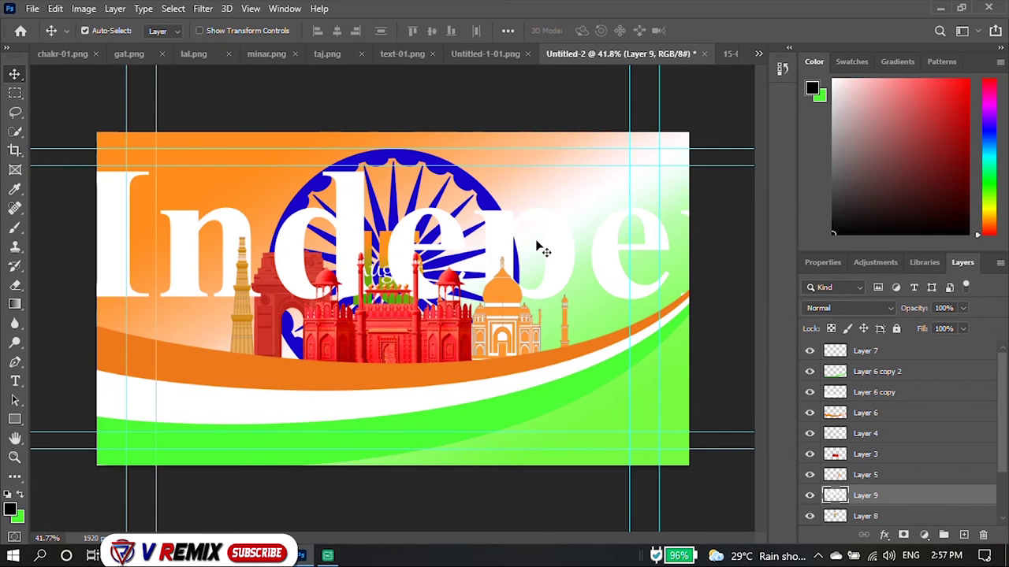
Step: Shrink the Happy Independence Day text and place it at the banner's bottom right
scroll(501, 235, down, 2)
key(ctrl+t)
scroll(499, 232, down, 2)
drag(189, 171, 387, 255)
drag(750, 402, 461, 313)
scroll(460, 315, up, 2)
scroll(460, 315, up, 1)
mouse_move(441, 205)
mouse_down()
mouse_move(573, 434)
mouse_move(536, 422)
mouse_up()
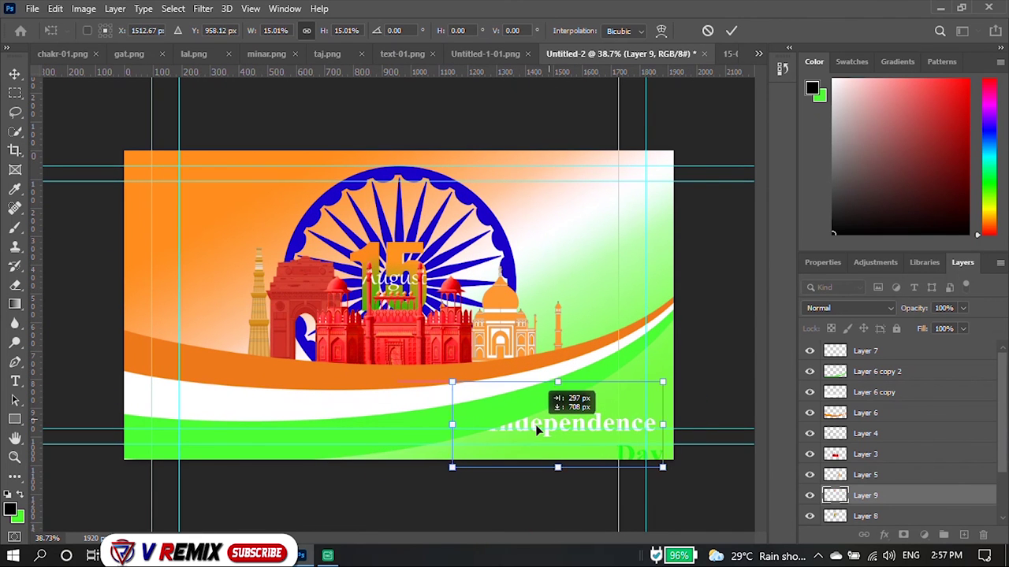
key(Return)
key(ctrl+t)
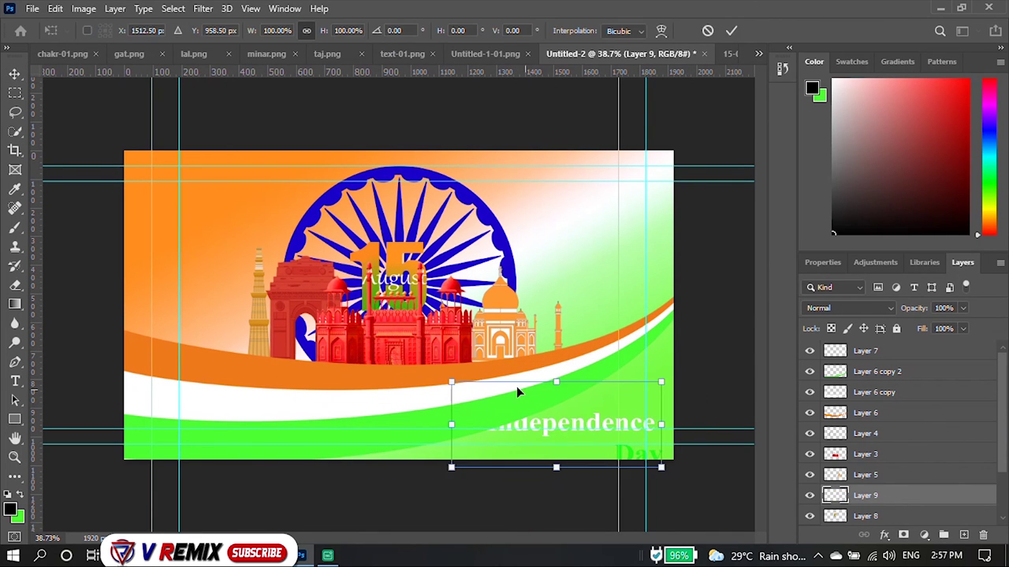
drag(447, 382, 493, 394)
key(Return)
Step: Move text Layer 9 above the swoosh band layers and fine-tune its position
mouse_move(866, 495)
mouse_down()
mouse_move(895, 365)
mouse_move(889, 374)
mouse_up()
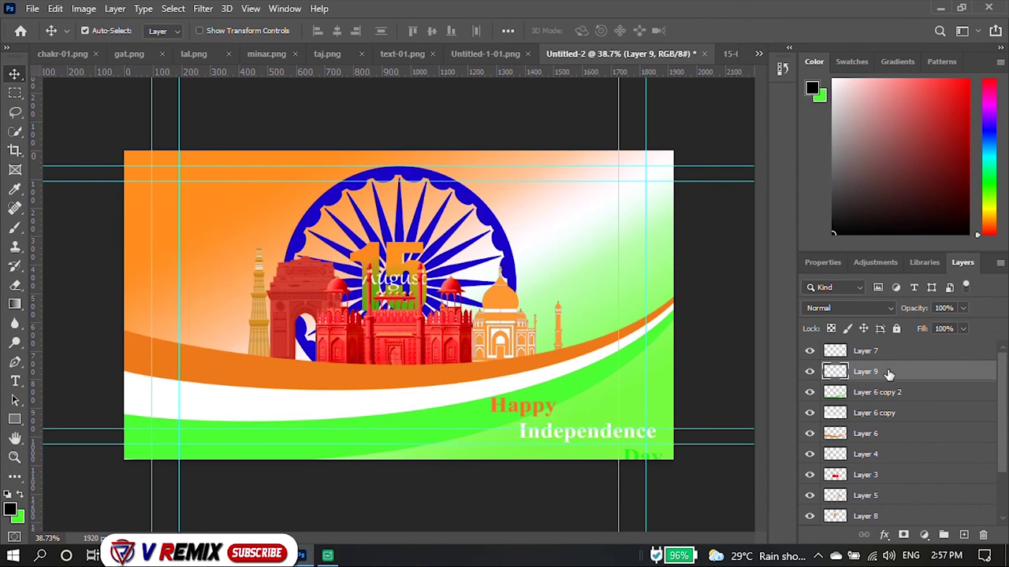
shift+click(584, 435)
mouse_move(538, 412)
mouse_down()
mouse_move(529, 406)
mouse_move(539, 410)
mouse_up()
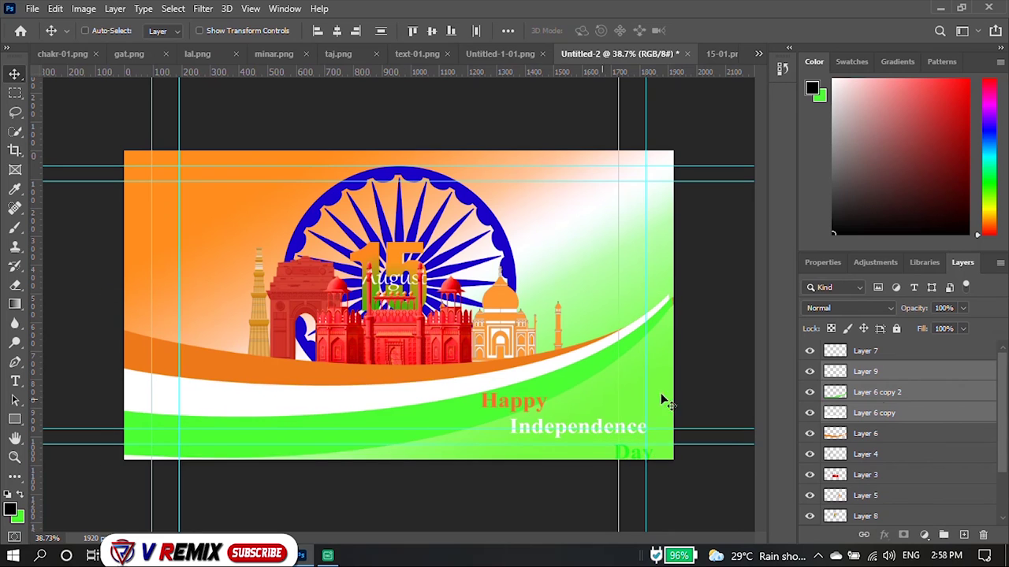
click(881, 387)
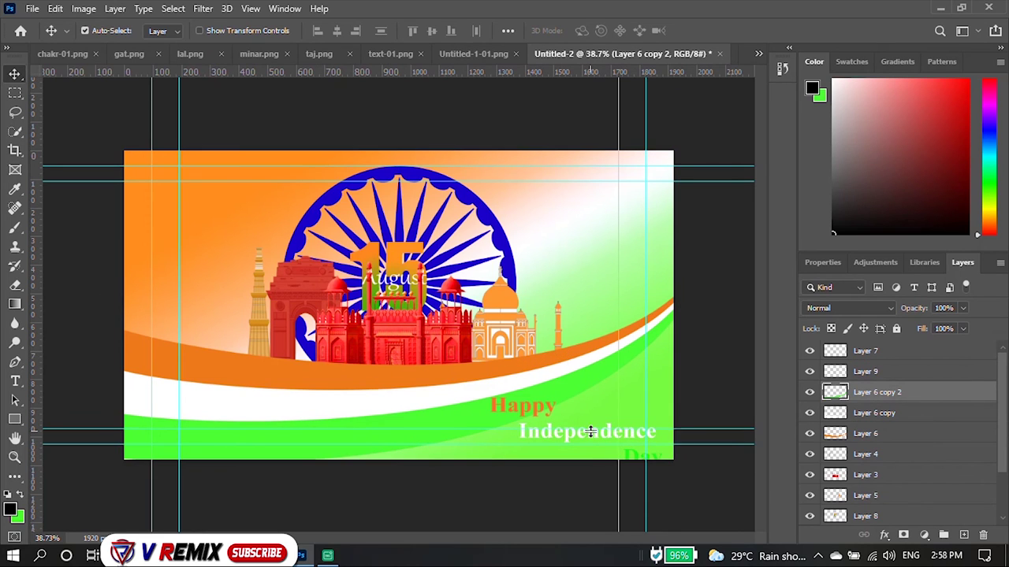
click(880, 352)
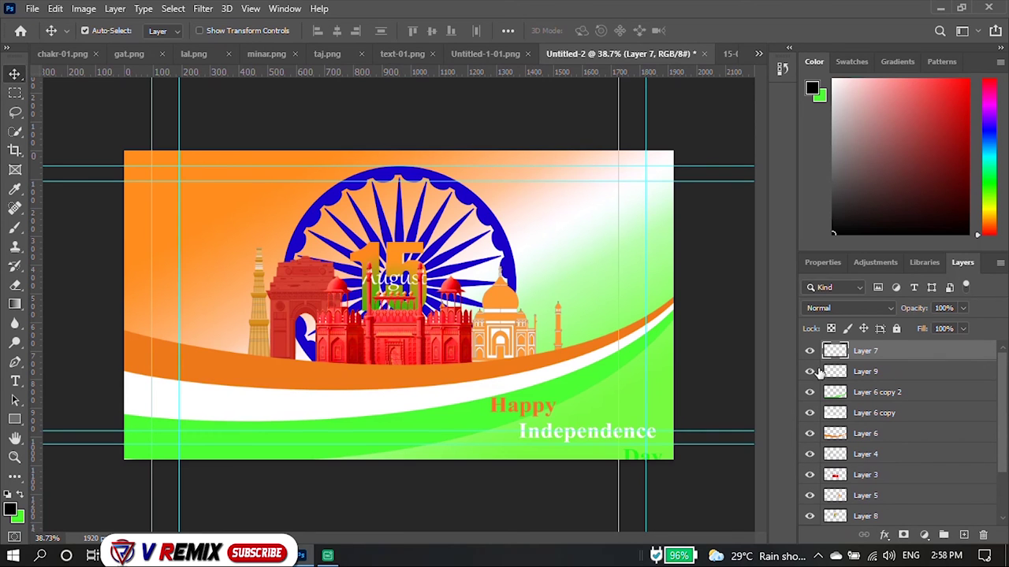
click(878, 374)
key(ctrl)
Step: Apply a Drop Shadow layer style to the Happy Independence Day text
double_click(910, 378)
drag(517, 142, 727, 154)
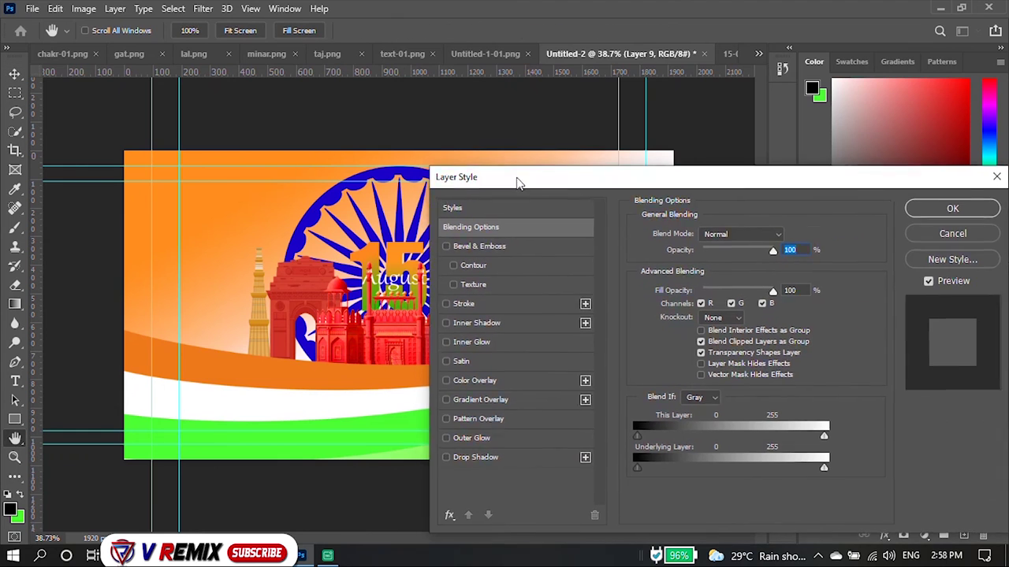
click(653, 435)
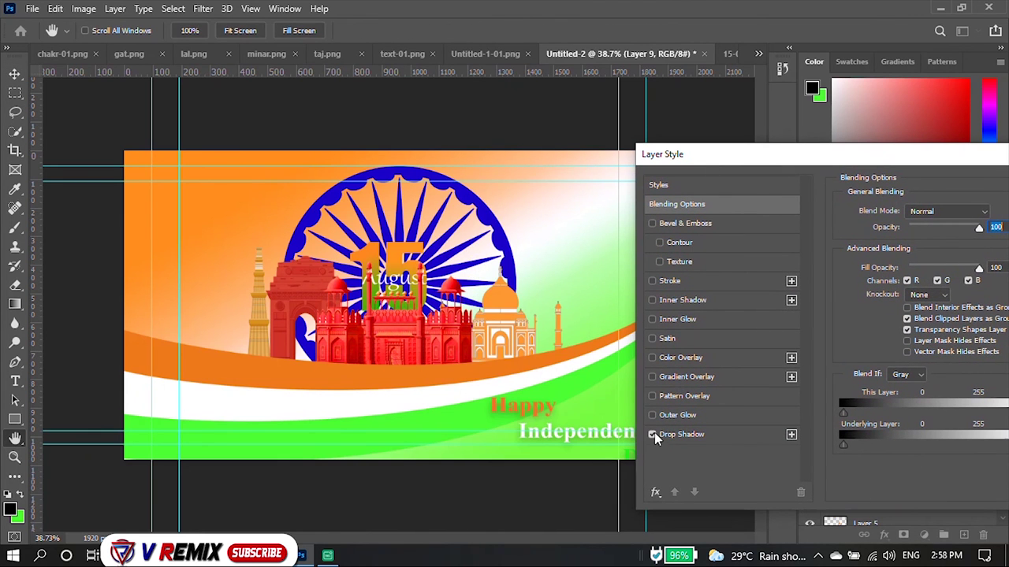
click(710, 442)
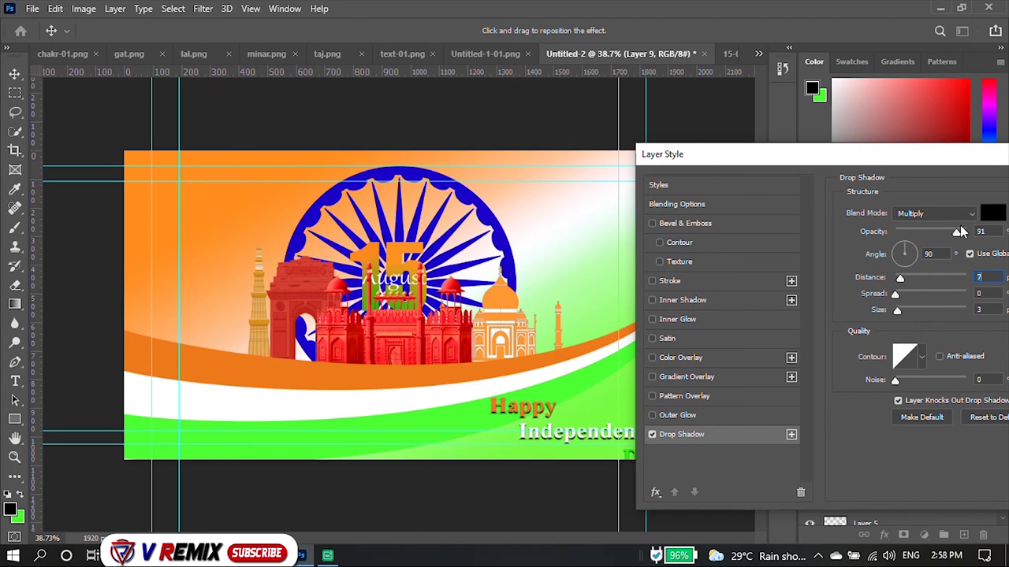
drag(974, 160, 762, 165)
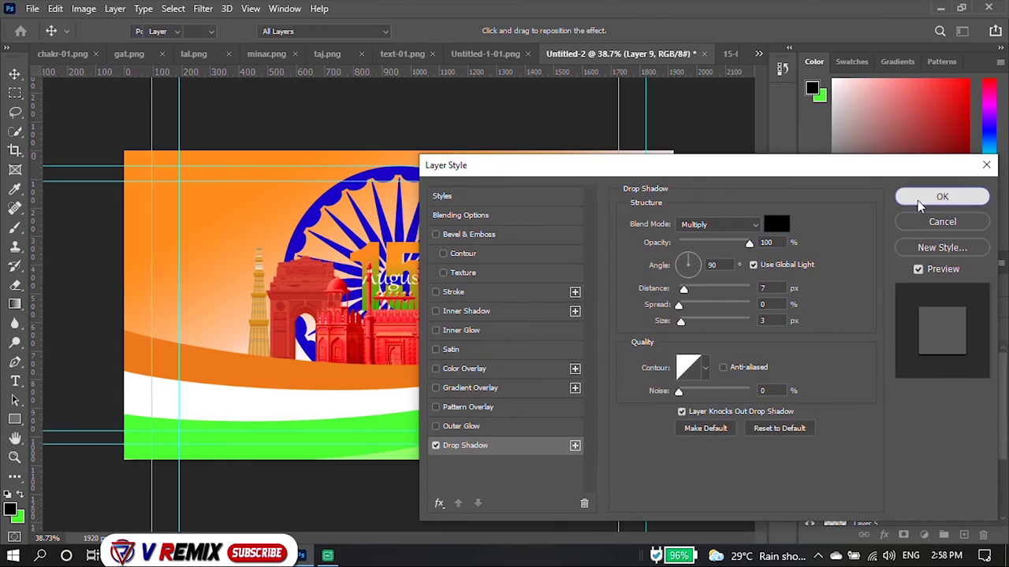
click(942, 197)
Step: Shrink the greeting text and fit it into the lower-right corner
drag(539, 417, 527, 393)
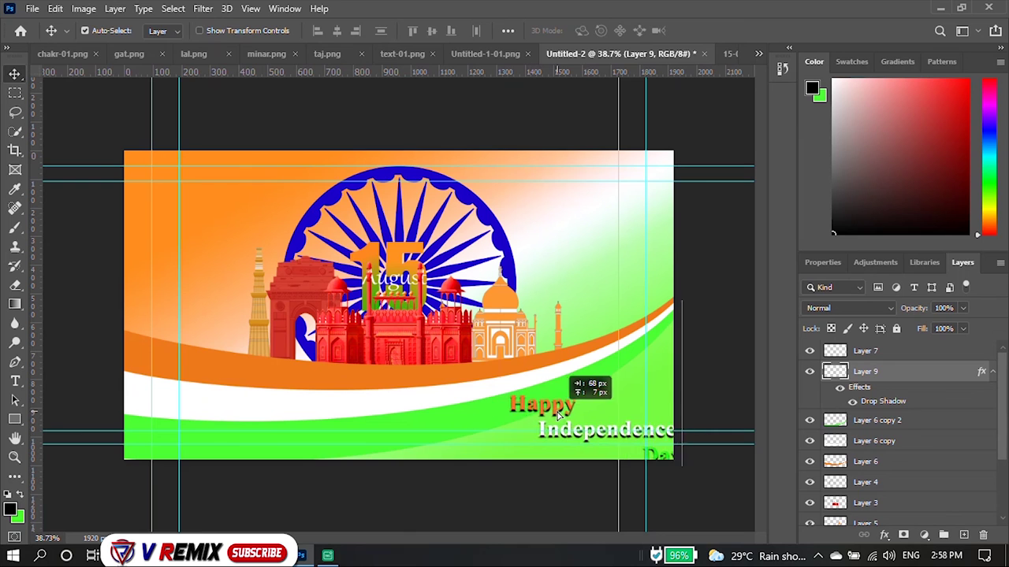
key(ctrl+t)
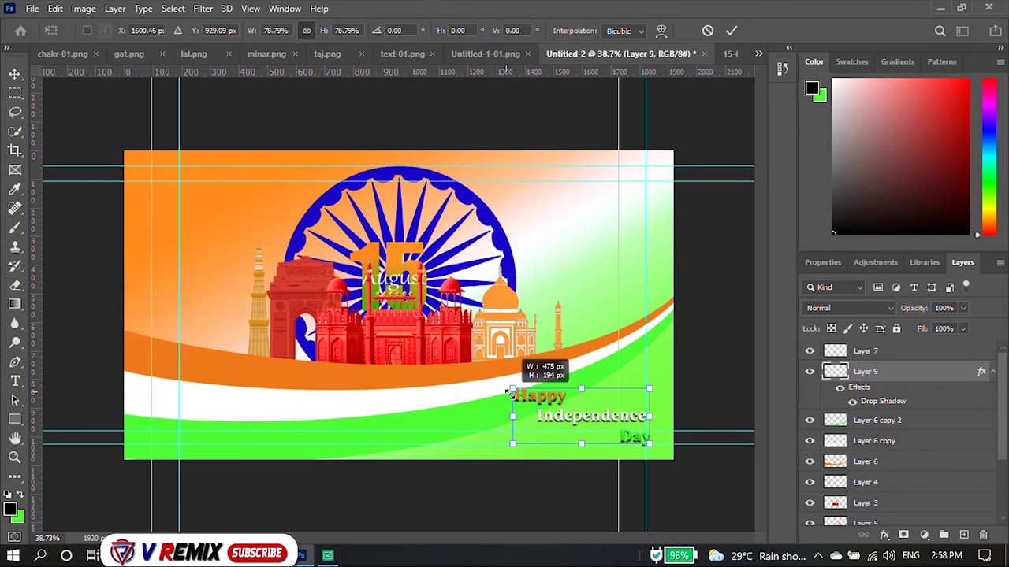
drag(475, 372, 490, 377)
mouse_move(529, 418)
mouse_down()
mouse_move(594, 424)
mouse_move(580, 428)
mouse_up()
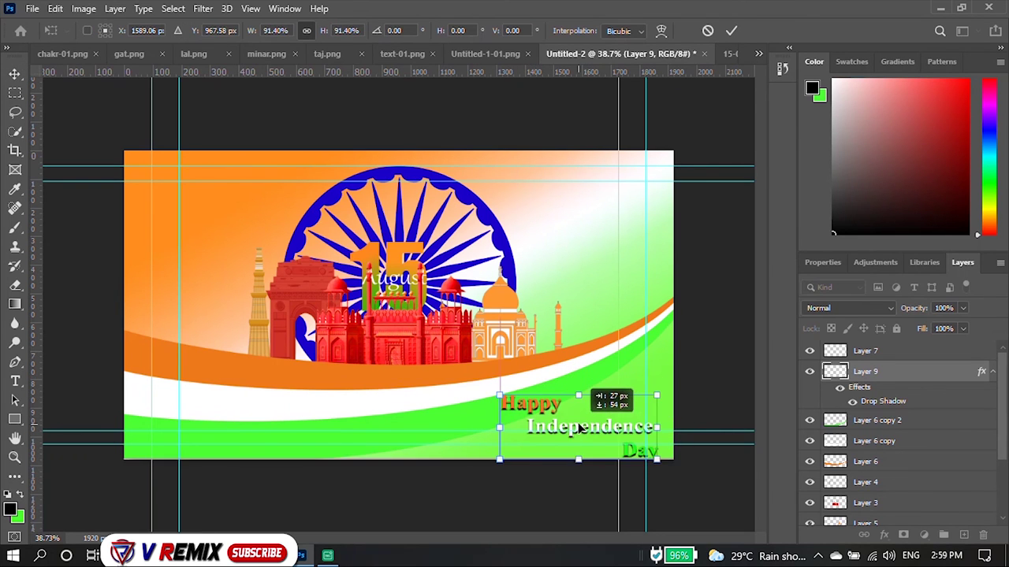
drag(499, 396, 579, 438)
key(Return)
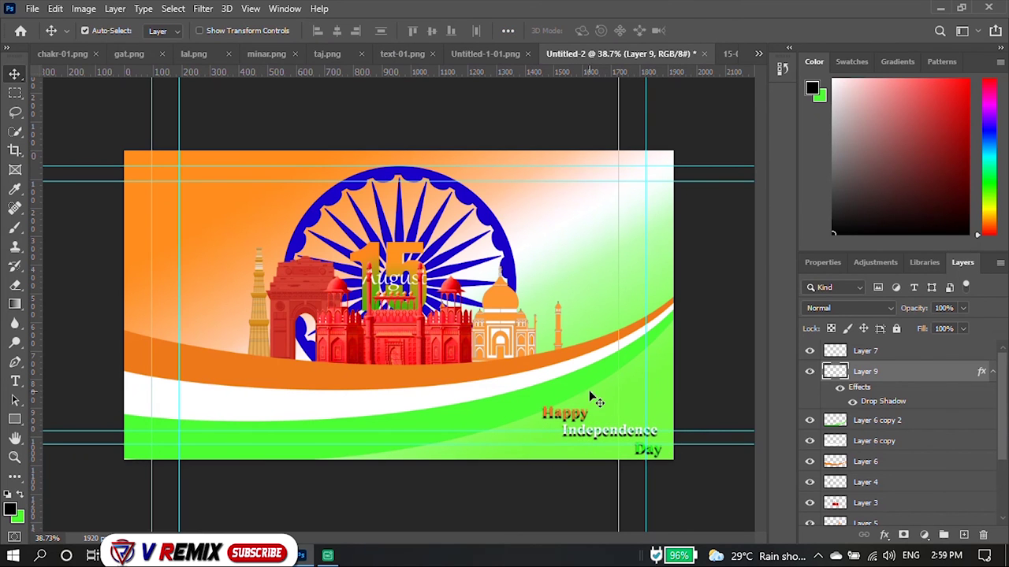
Step: Duplicate the chakra as Layer 1 copy and move it toward the lower left
click(444, 226)
key(ctrl+j)
key(ctrl+t)
mouse_move(316, 190)
mouse_down()
mouse_move(160, 291)
mouse_move(250, 388)
mouse_up()
Step: Raise the chakra copy above the swoosh bands in the layer stack
key(Return)
scroll(875, 394, up, 3)
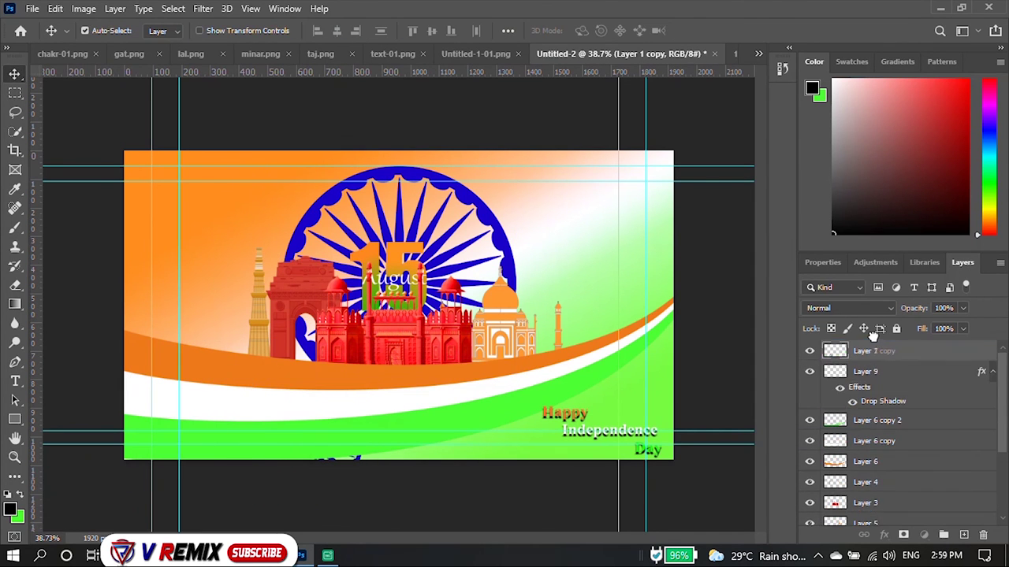
scroll(914, 435, down, 5)
drag(898, 476, 902, 370)
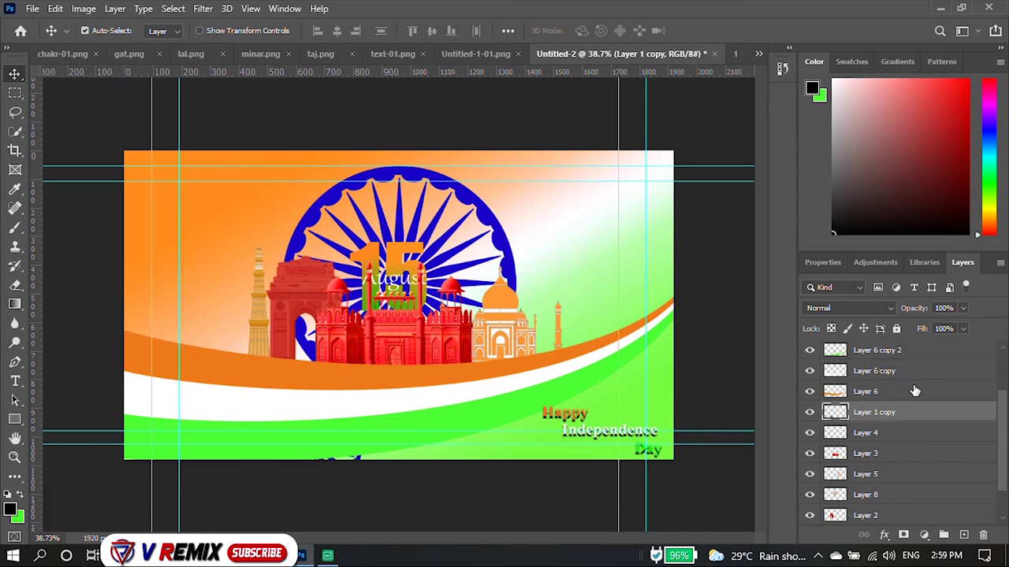
drag(885, 477, 885, 361)
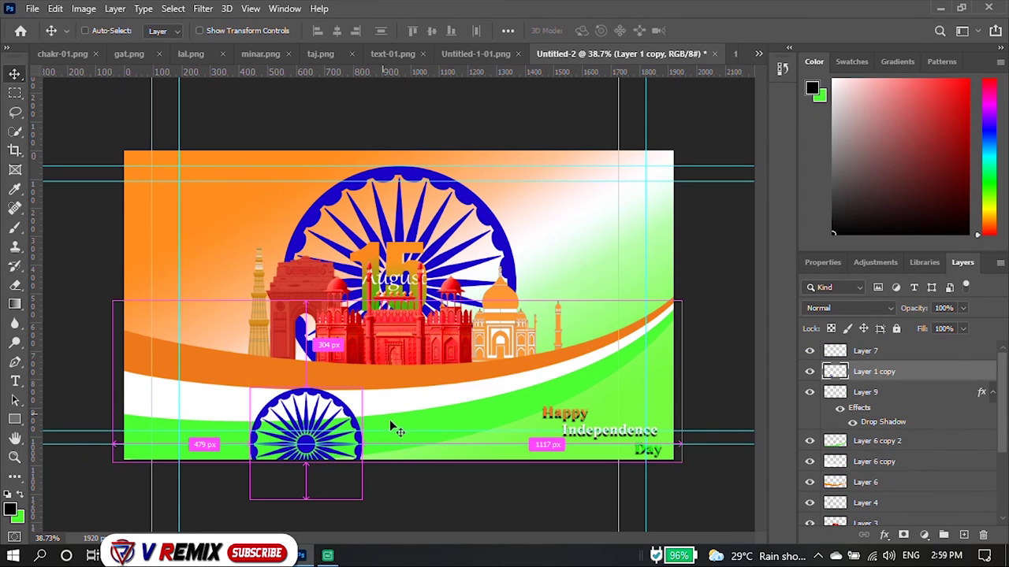
Step: Scale the chakra copy to about 34% and place it on the white band's left end
key(ctrl+t)
drag(359, 501, 321, 467)
drag(272, 430, 181, 407)
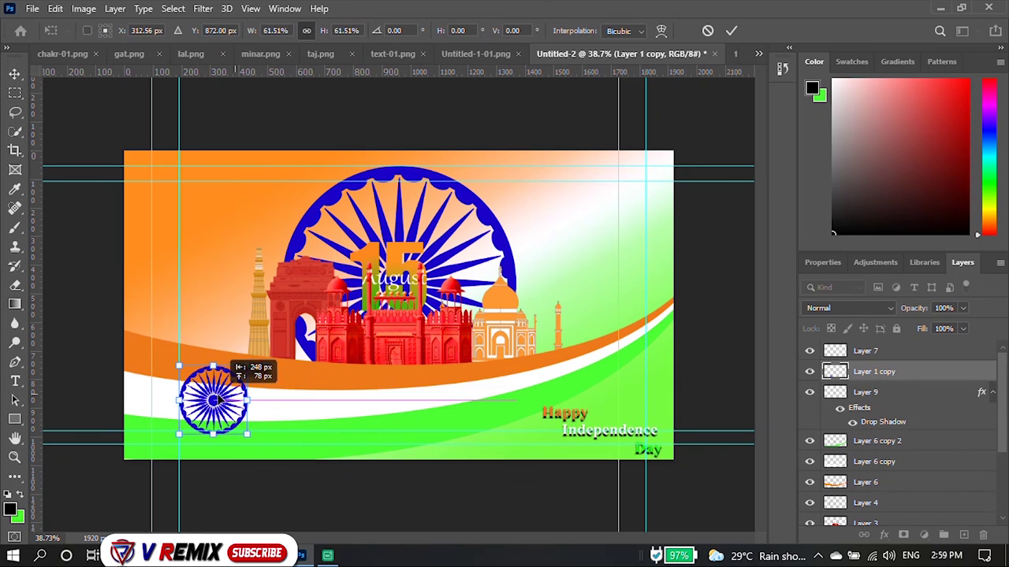
scroll(182, 408, up, 3)
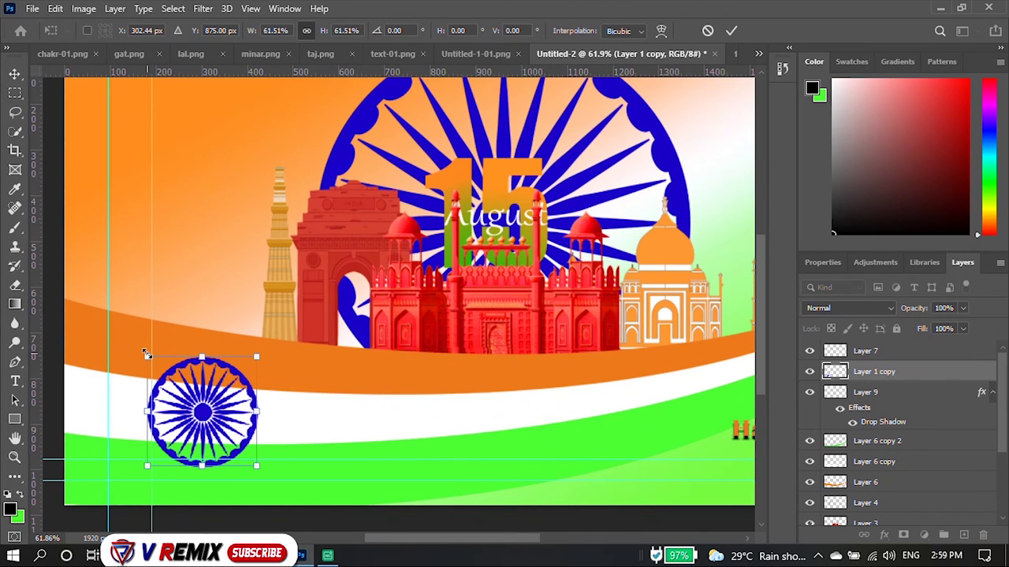
drag(146, 354, 194, 404)
drag(224, 435, 160, 411)
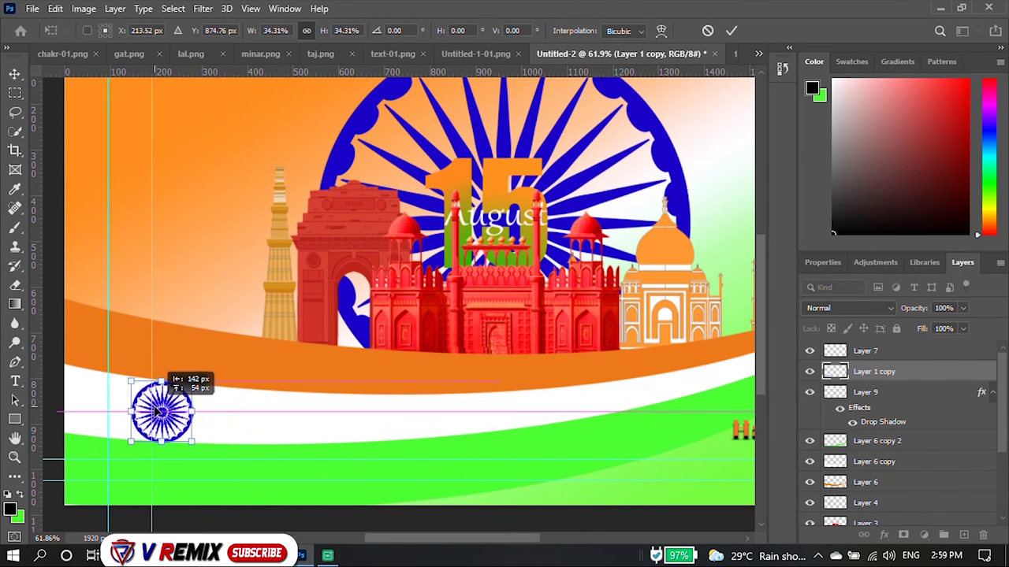
key(Return)
scroll(255, 449, down, 3)
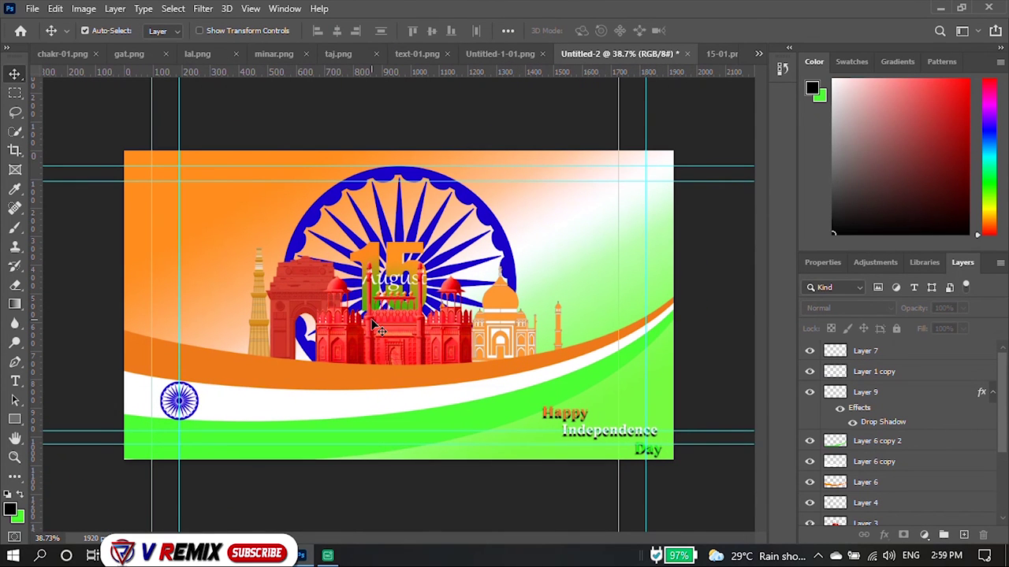
click(500, 53)
Step: Bring the bunting into the banner, shrinking and tilting it along the top-right corner
drag(386, 193, 564, 221)
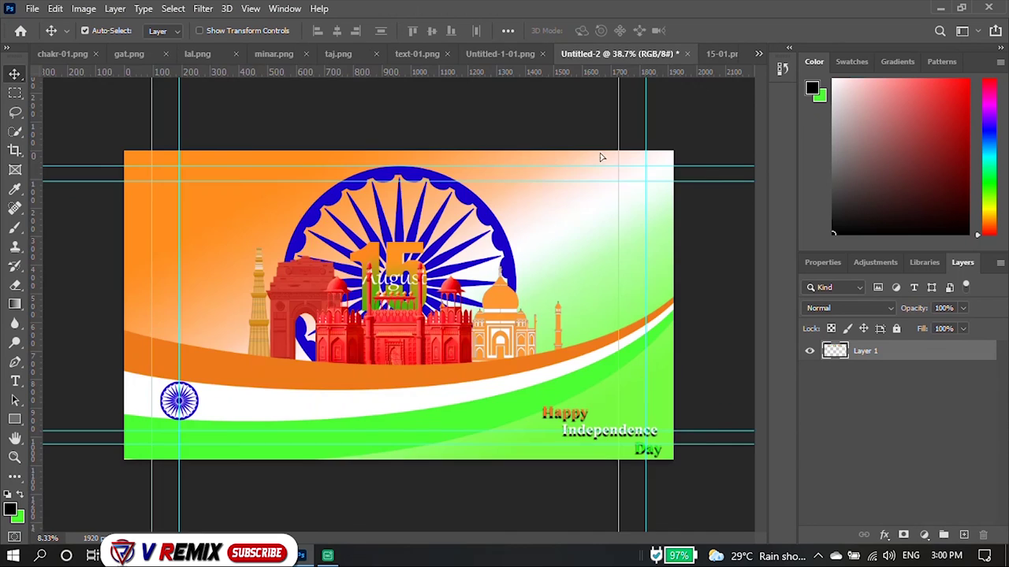
scroll(544, 260, down, 2)
key(ctrl+t)
scroll(306, 249, down, 2)
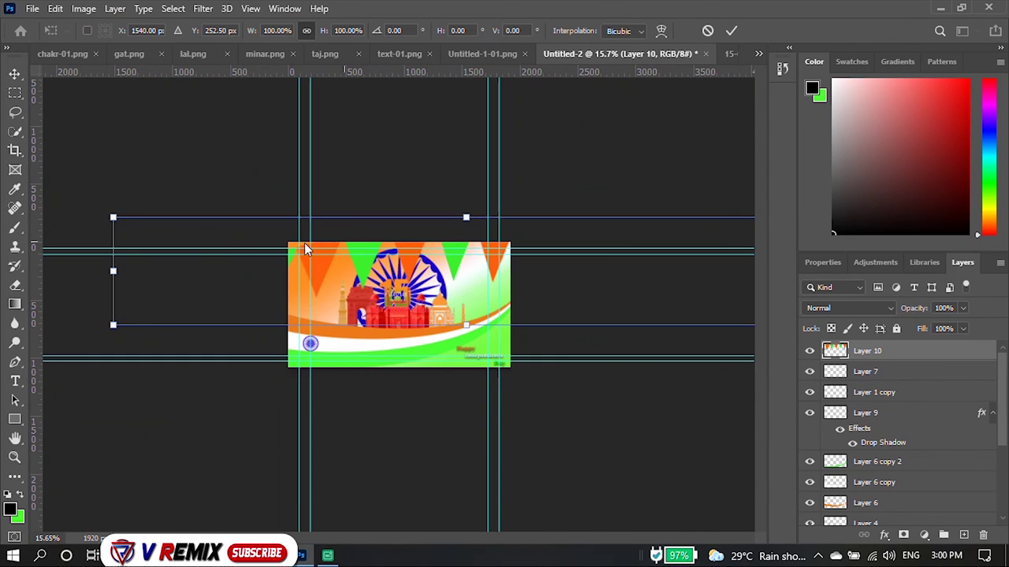
mouse_move(112, 214)
mouse_down()
mouse_move(347, 267)
mouse_move(443, 273)
mouse_up()
scroll(543, 271, up, 2)
drag(543, 271, 487, 220)
drag(603, 206, 635, 206)
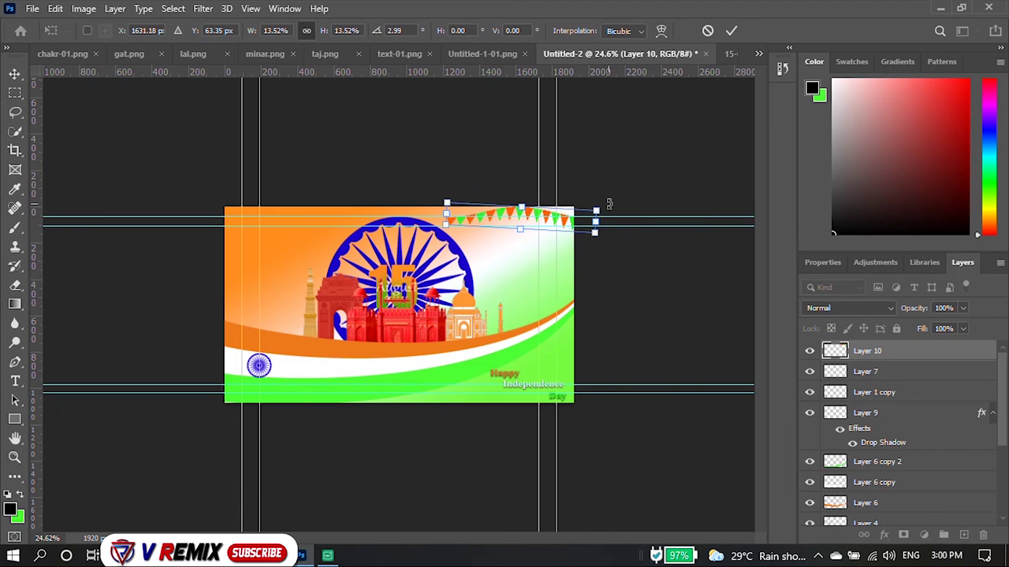
drag(635, 205, 619, 228)
scroll(587, 192, up, 2)
key(Return)
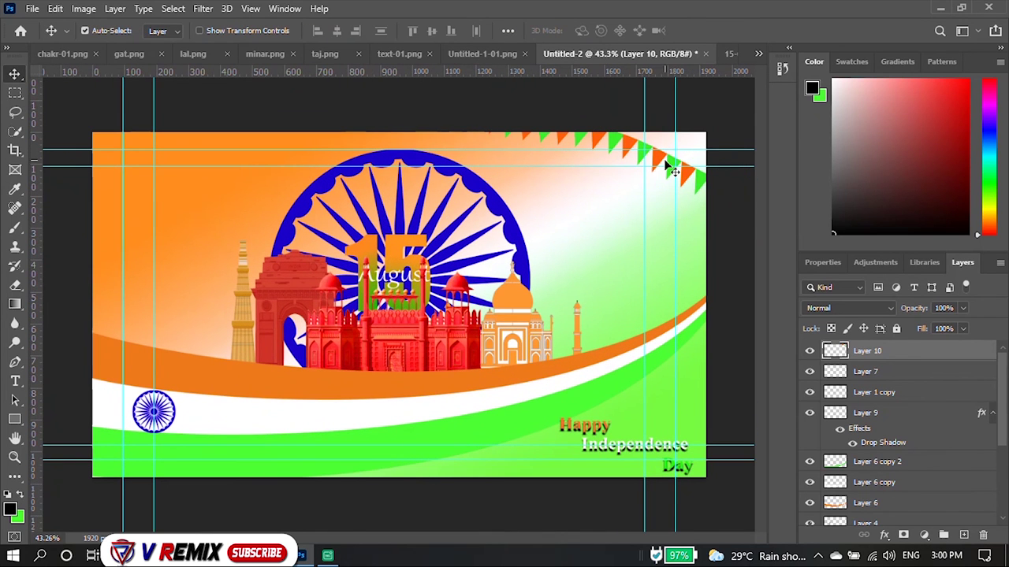
Step: Set the bunting in the top-right corner, add a second row, and copy both rows top-left
drag(664, 164, 647, 180)
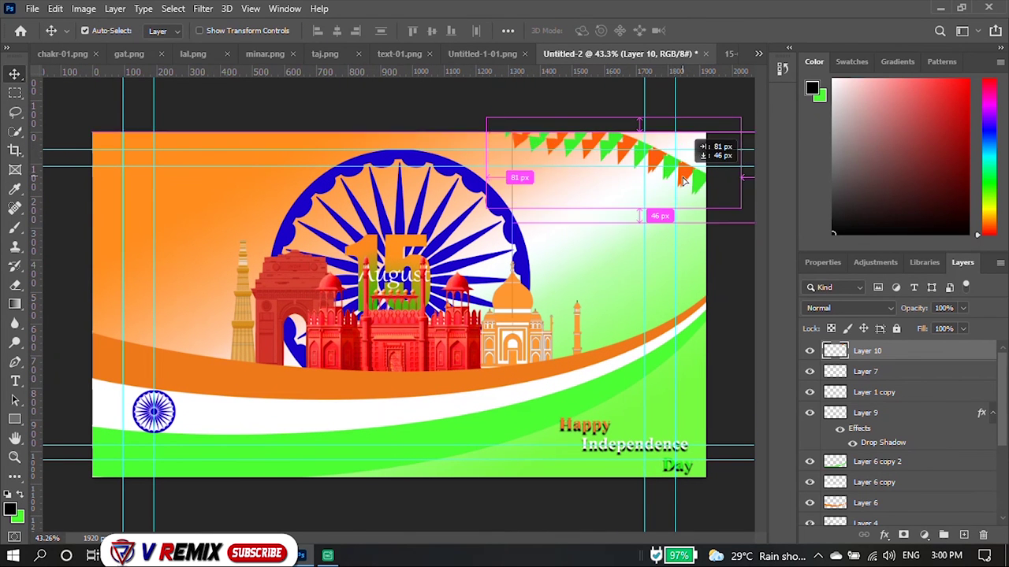
drag(646, 180, 661, 164)
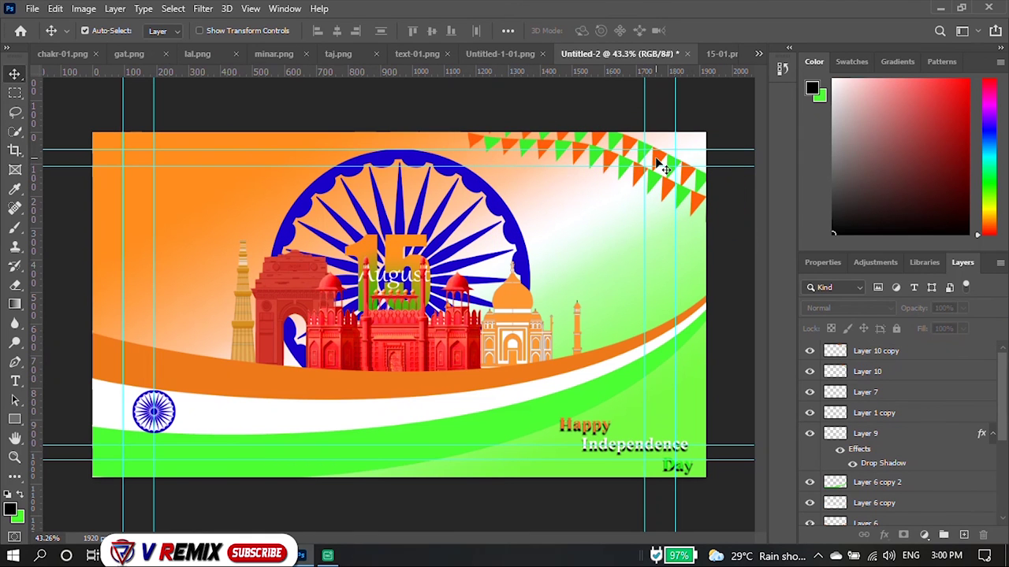
shift+click(891, 376)
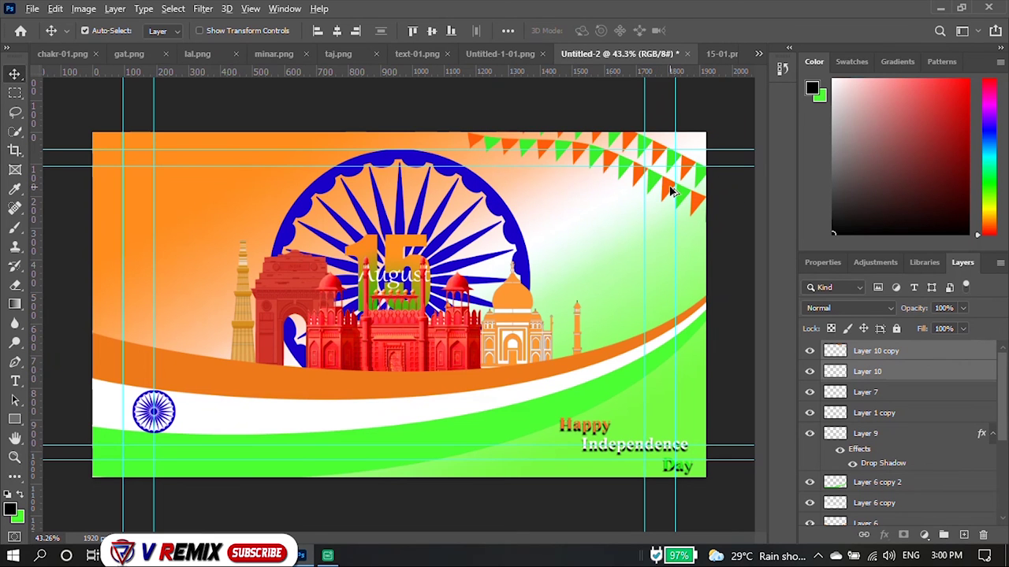
drag(671, 191, 294, 194)
Step: Flip the top-left bunting copy horizontally and angle it along the top-left corner
right_click(215, 200)
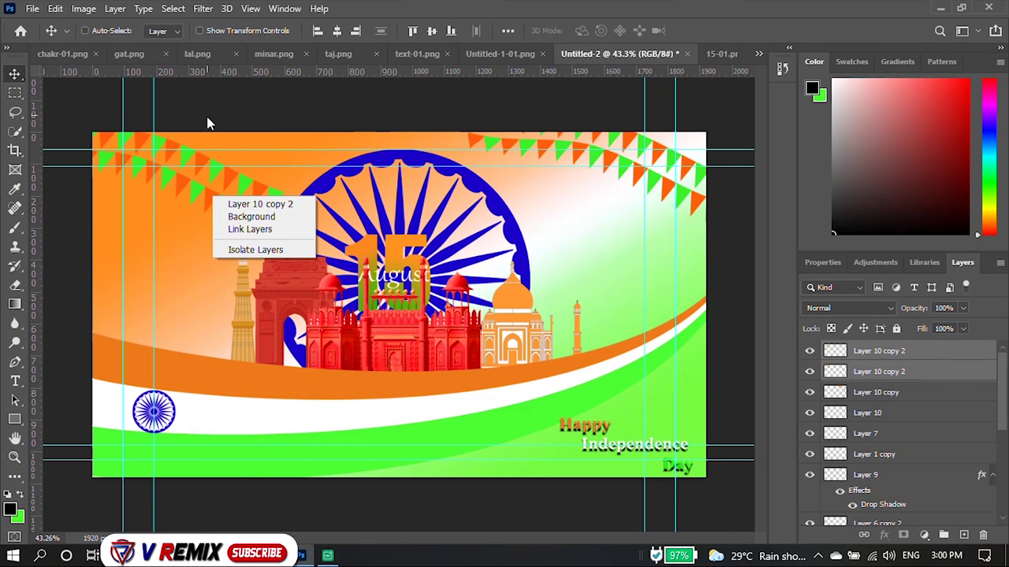
key(Escape)
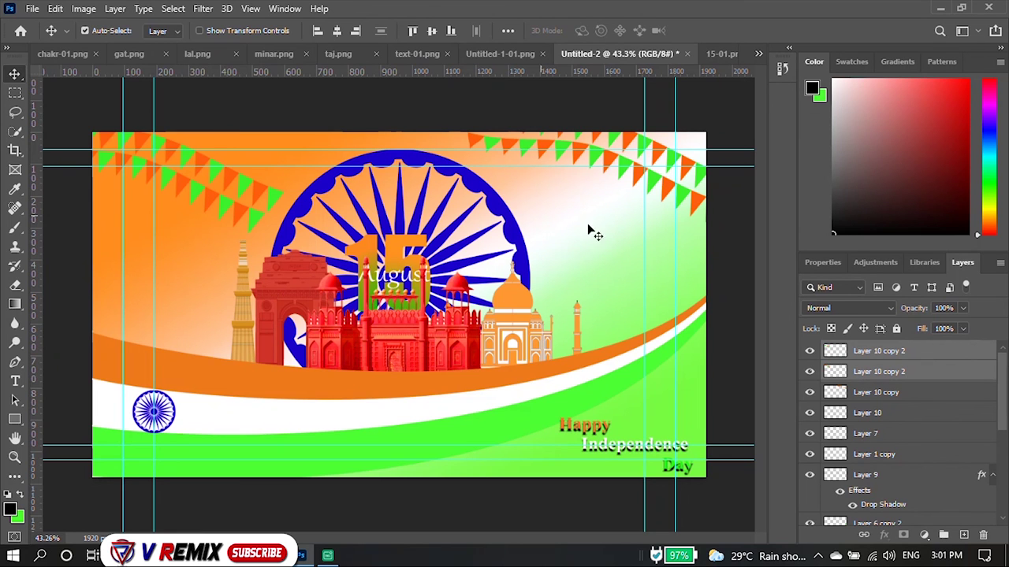
key(ctrl+t)
right_click(241, 176)
click(354, 427)
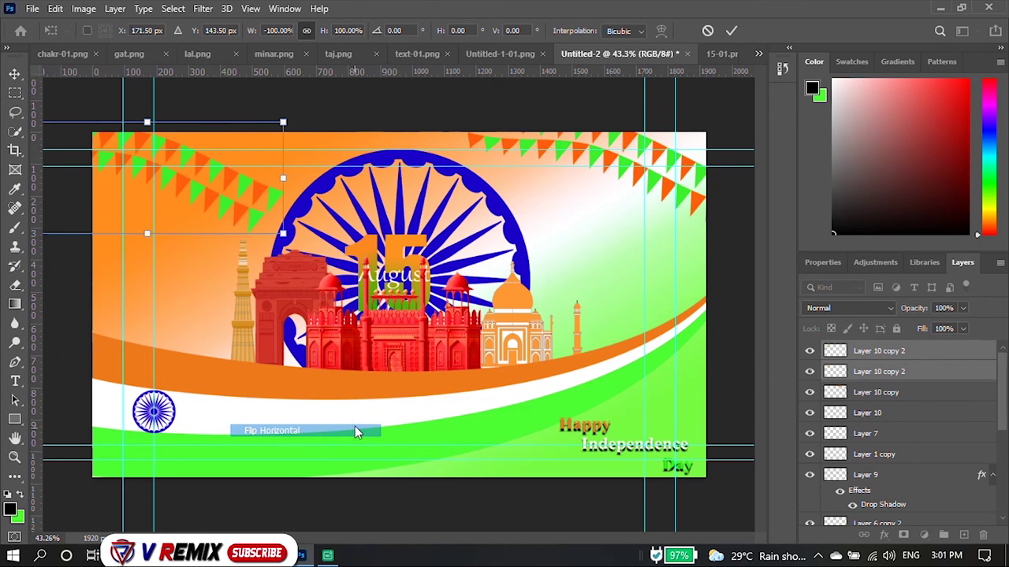
mouse_move(299, 125)
mouse_down()
mouse_move(184, 151)
mouse_move(224, 166)
mouse_up()
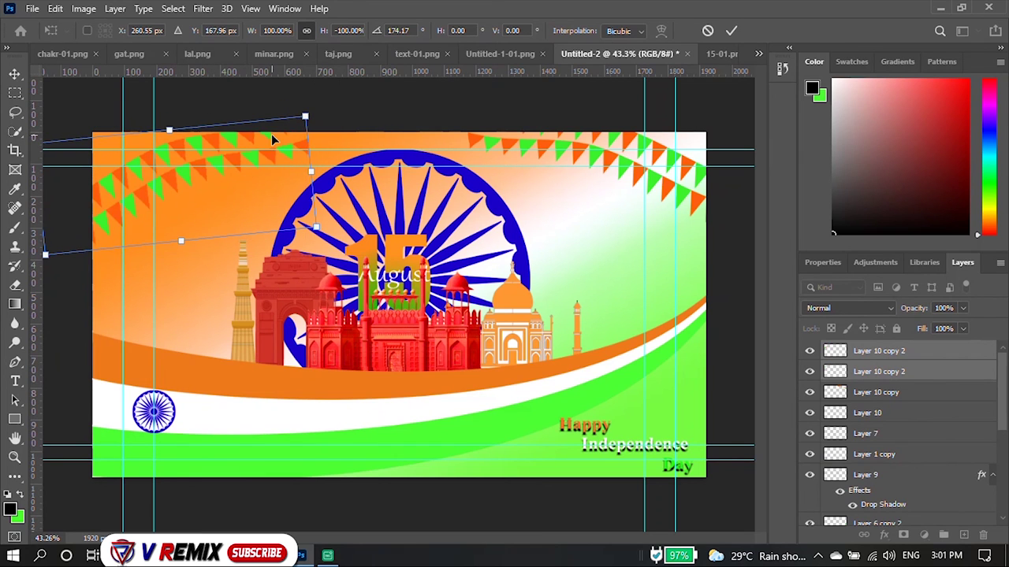
key(Return)
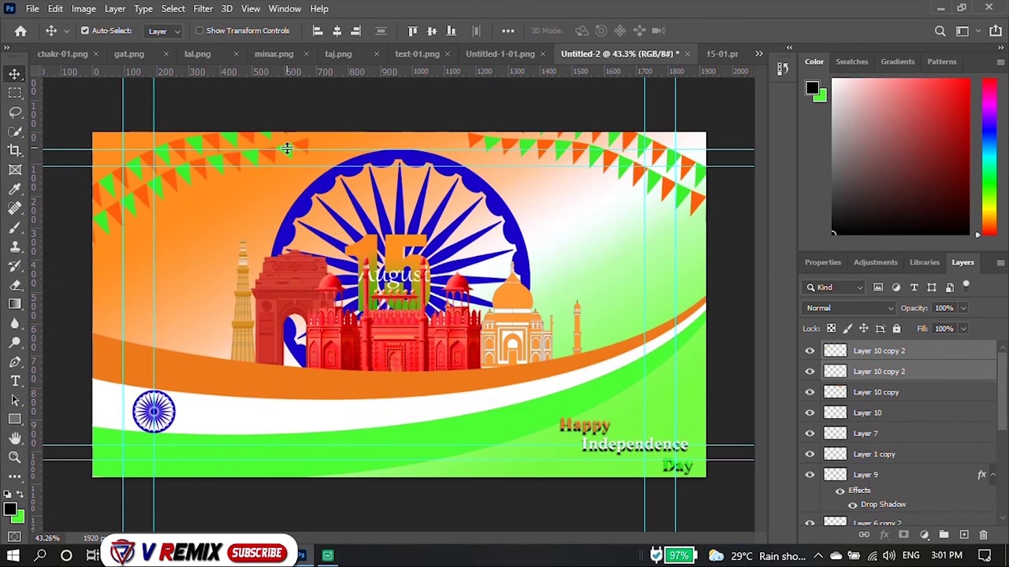